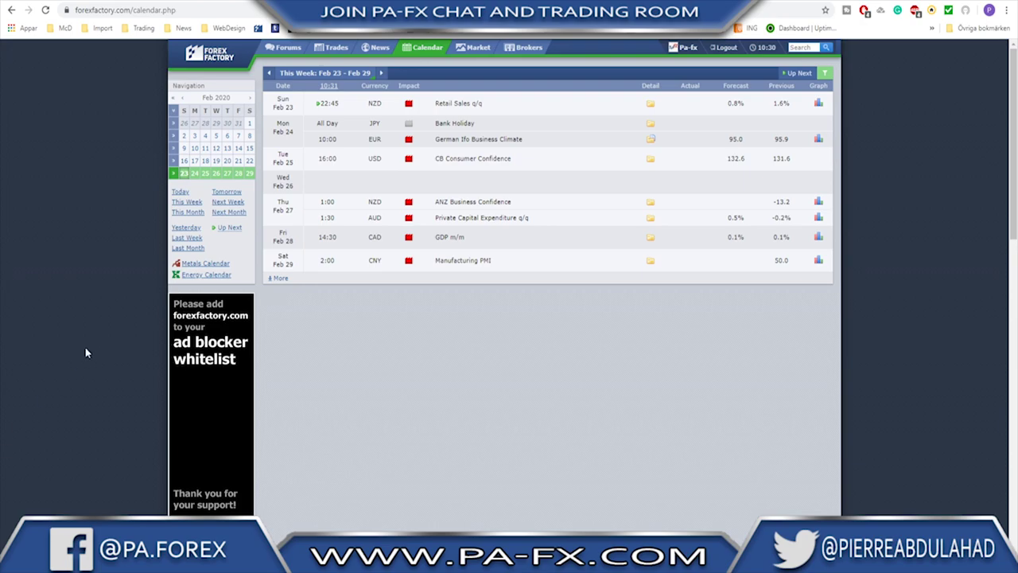
Add the orange medium Expected Impact level to the calendar filter and apply it.
{"action": "left_click", "coordinate": [827, 72]}
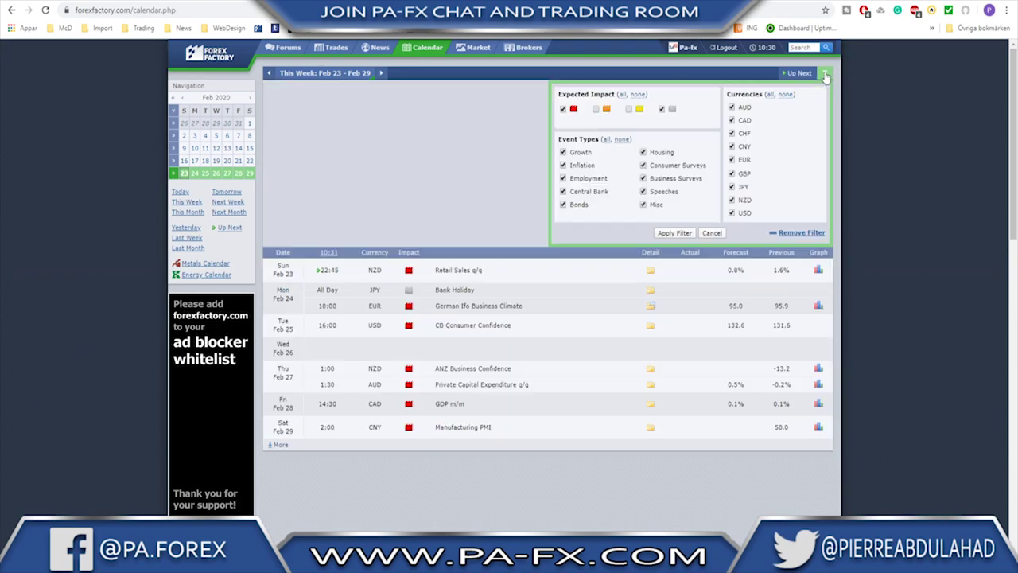
{"action": "left_click", "coordinate": [597, 109]}
{"action": "left_click", "coordinate": [675, 232]}
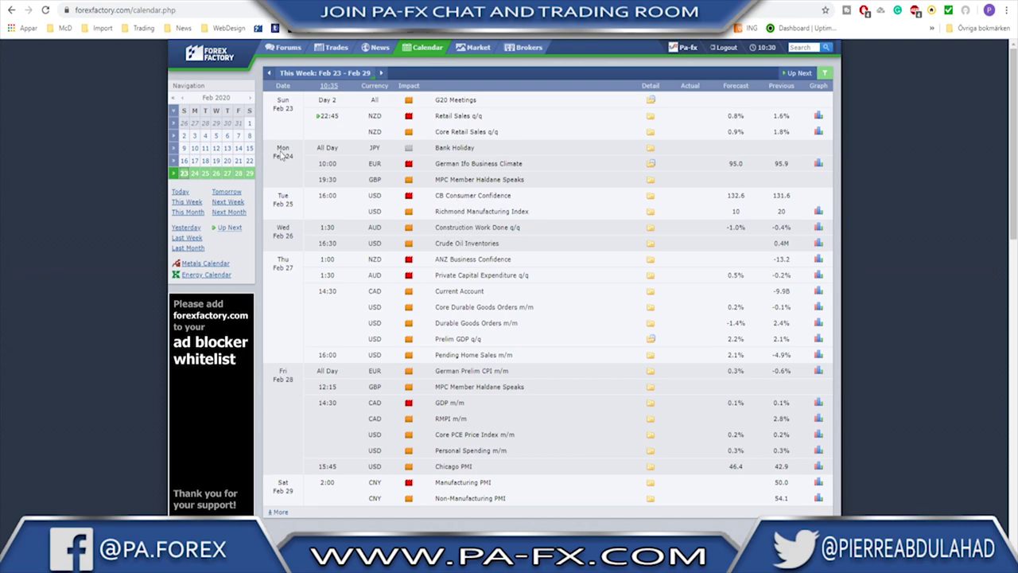
Switch to the browser tab with the TradingView daily DXY chart.
{"action": "key", "text": "ctrl+Tab"}
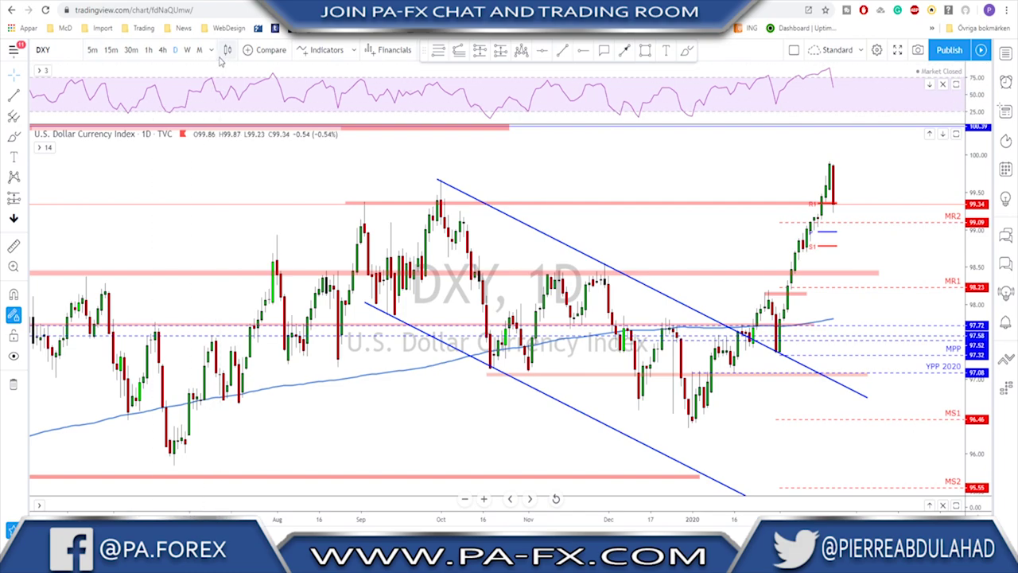
View DXY on weekly candles and brush-mark the October 2019 peak.
{"action": "left_click", "coordinate": [191, 50]}
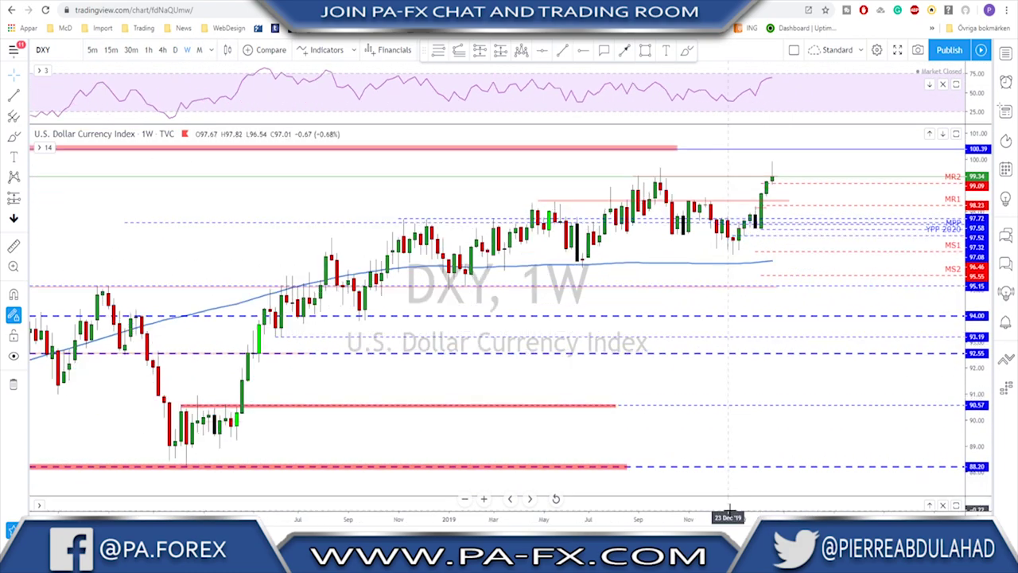
{"action": "scroll", "coordinate": [744, 477], "scroll_direction": "down", "scroll_amount": 1}
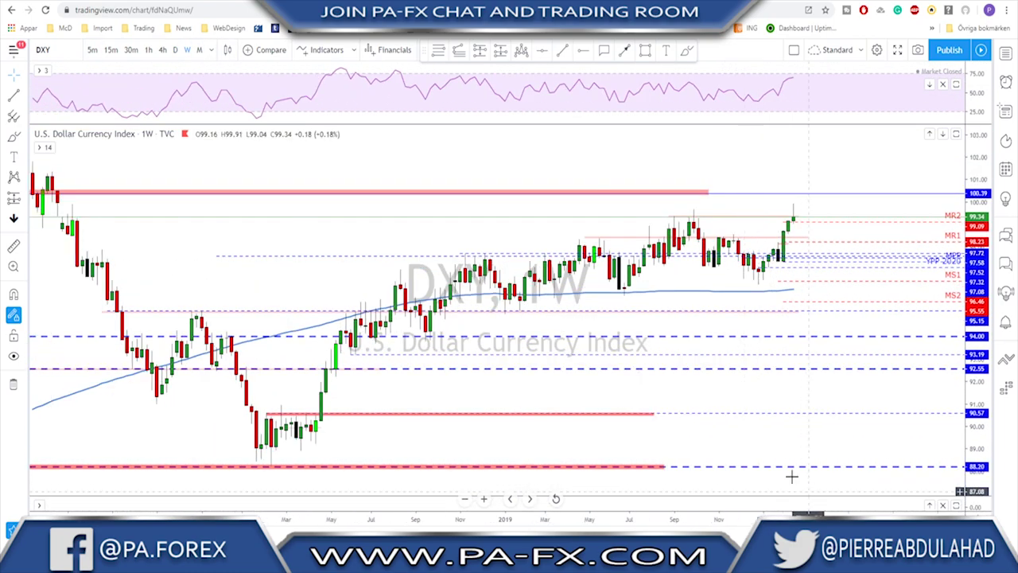
{"action": "left_click", "coordinate": [686, 51]}
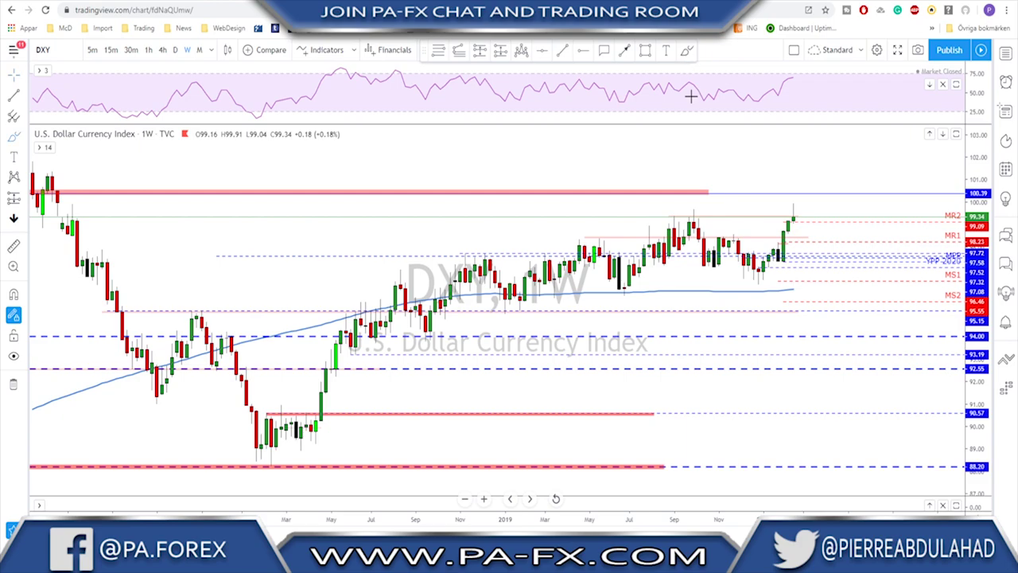
{"action": "left_click", "coordinate": [692, 209]}
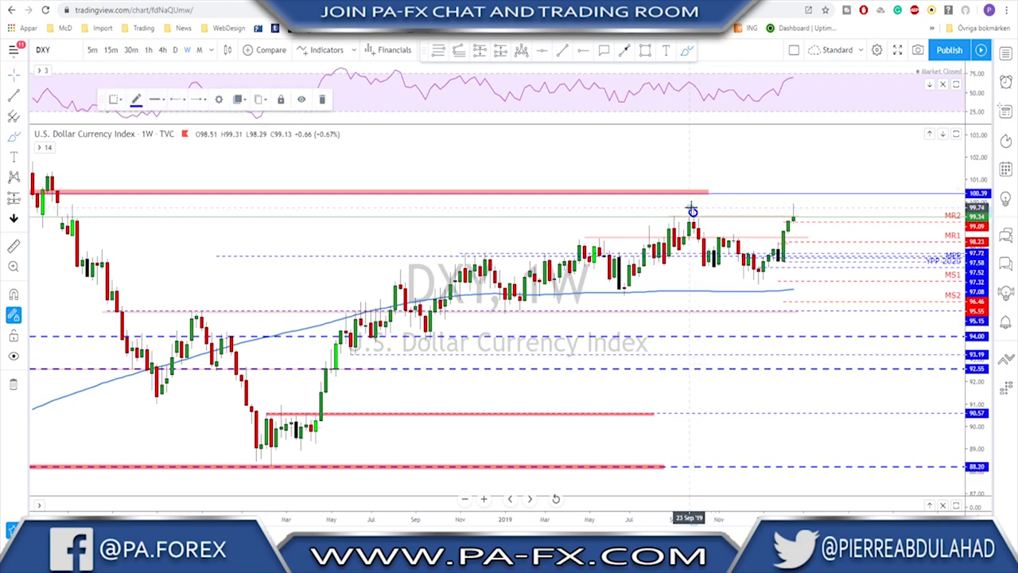
{"action": "scroll", "coordinate": [472, 226], "scroll_direction": "down", "scroll_amount": 1}
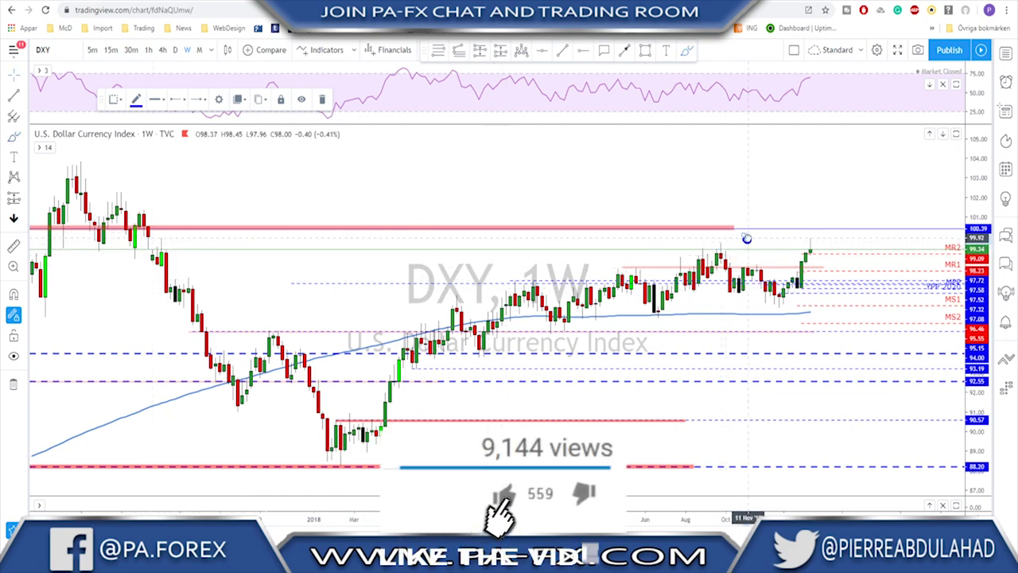
Deselect the mark and return to daily candles, zoomed out to 2017.
{"action": "left_click", "coordinate": [747, 241]}
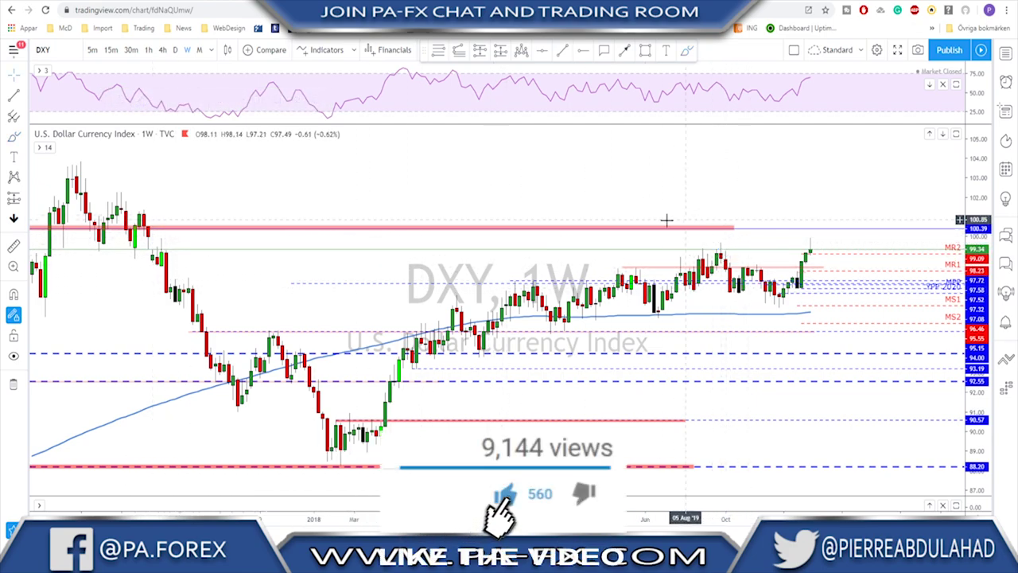
{"action": "left_click", "coordinate": [177, 51]}
{"action": "scroll", "coordinate": [454, 191], "scroll_direction": "down", "scroll_amount": 10}
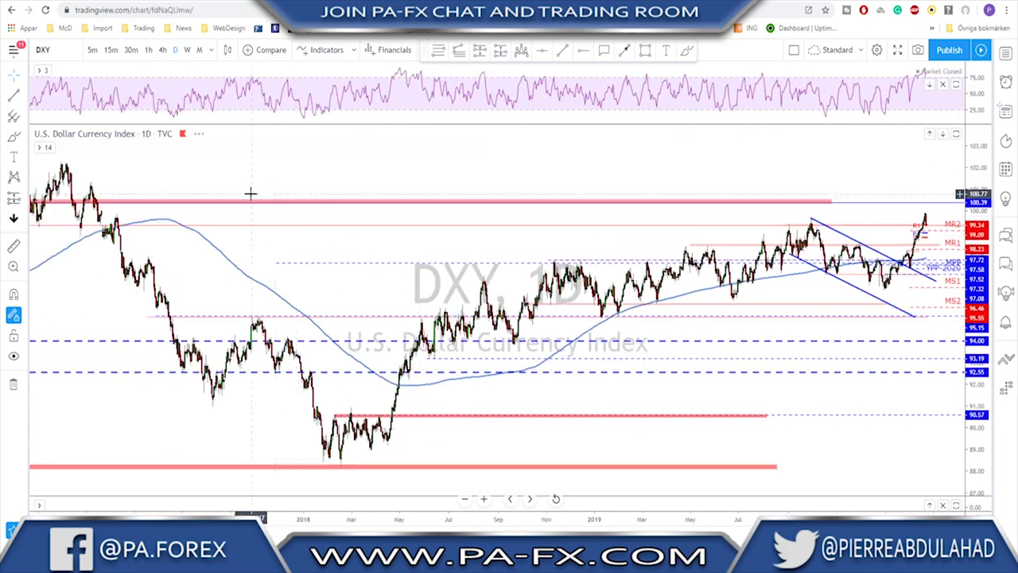
Zoom in on the recent DXY candles, sketch a freehand path, then delete it.
{"action": "scroll", "coordinate": [251, 193], "scroll_direction": "down", "scroll_amount": 2}
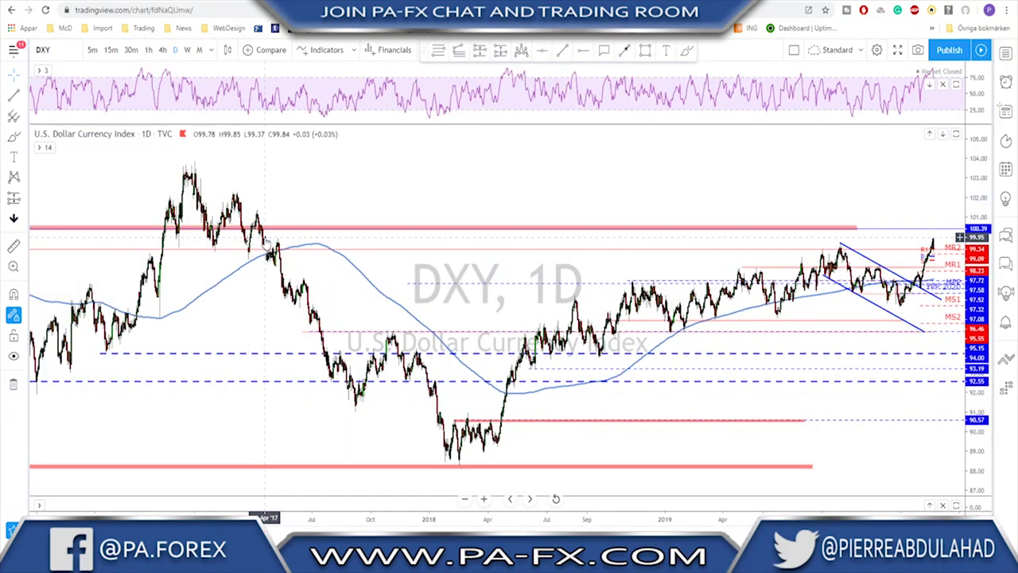
{"action": "scroll", "coordinate": [318, 195], "scroll_direction": "up", "scroll_amount": 8}
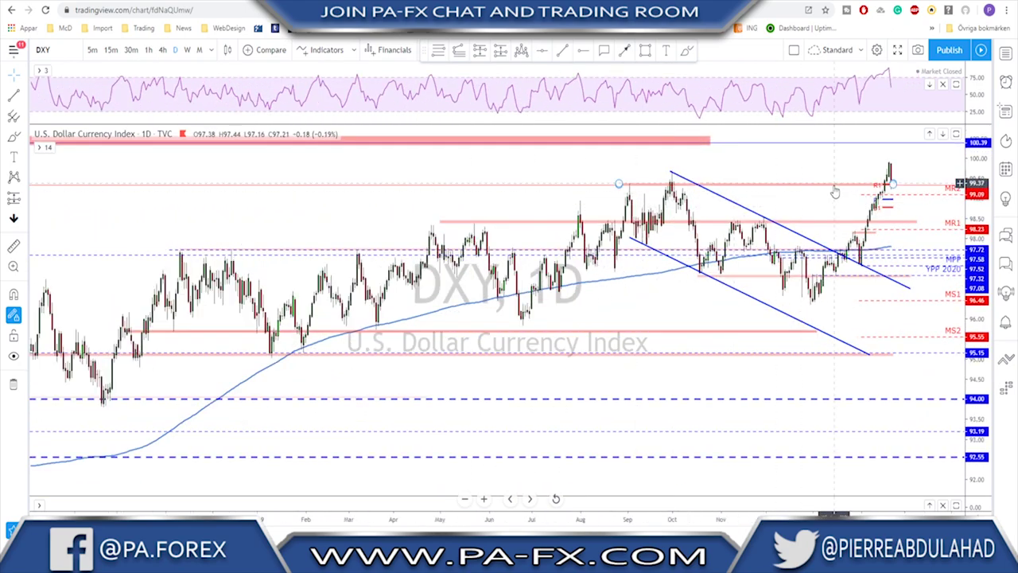
{"action": "scroll", "coordinate": [837, 189], "scroll_direction": "up", "scroll_amount": 2}
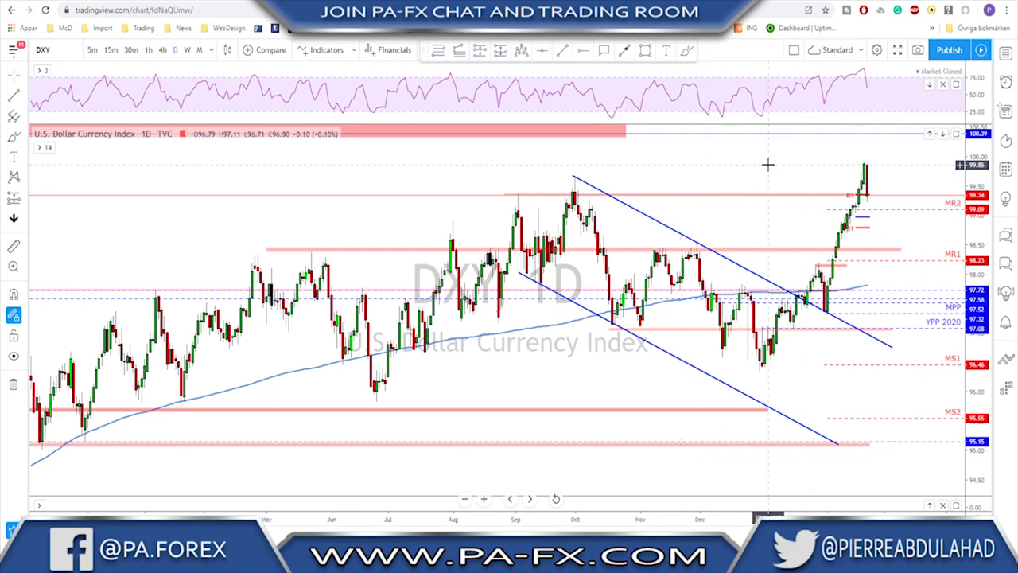
{"action": "left_click", "coordinate": [689, 58]}
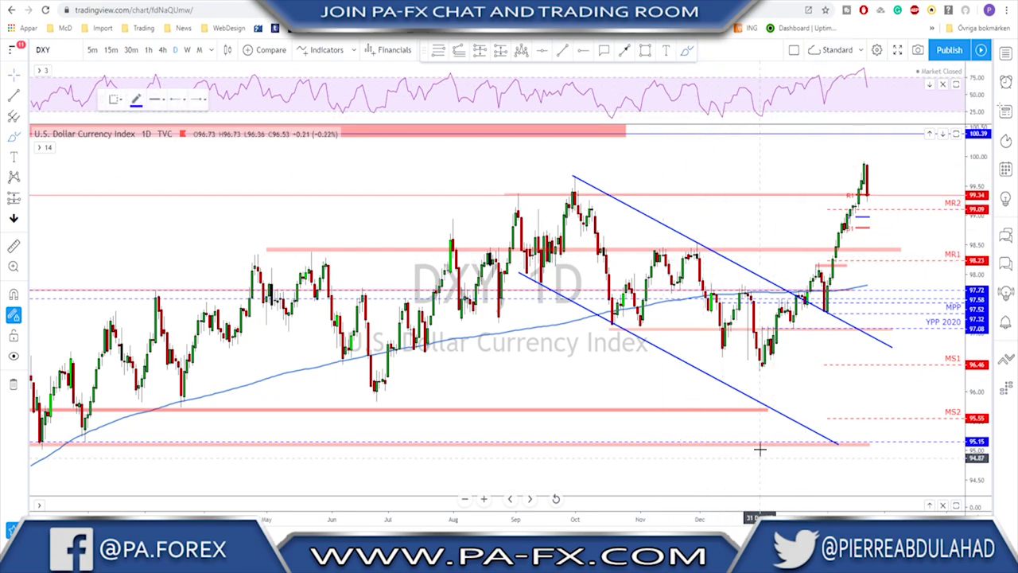
{"action": "mouse_move", "coordinate": [758, 366]}
{"action": "left_mouse_down"}
{"action": "mouse_move", "coordinate": [800, 310]}
{"action": "mouse_move", "coordinate": [841, 282]}
{"action": "mouse_move", "coordinate": [866, 169]}
{"action": "left_mouse_up"}
{"action": "key", "text": "Delete"}
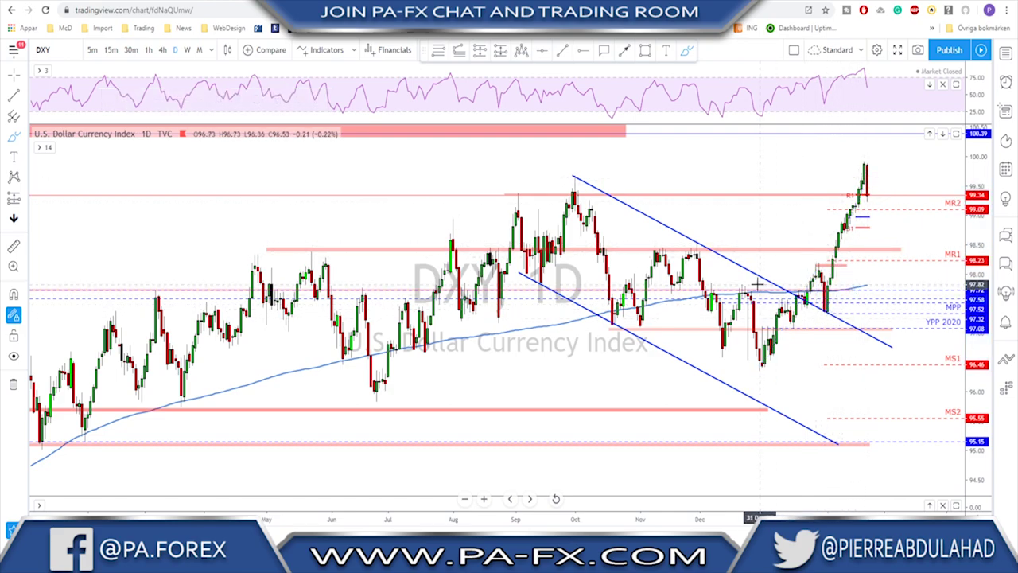
Sketch and undo projected paths tracing the rally from the January low.
{"action": "scroll", "coordinate": [813, 280], "scroll_direction": "up", "scroll_amount": 2}
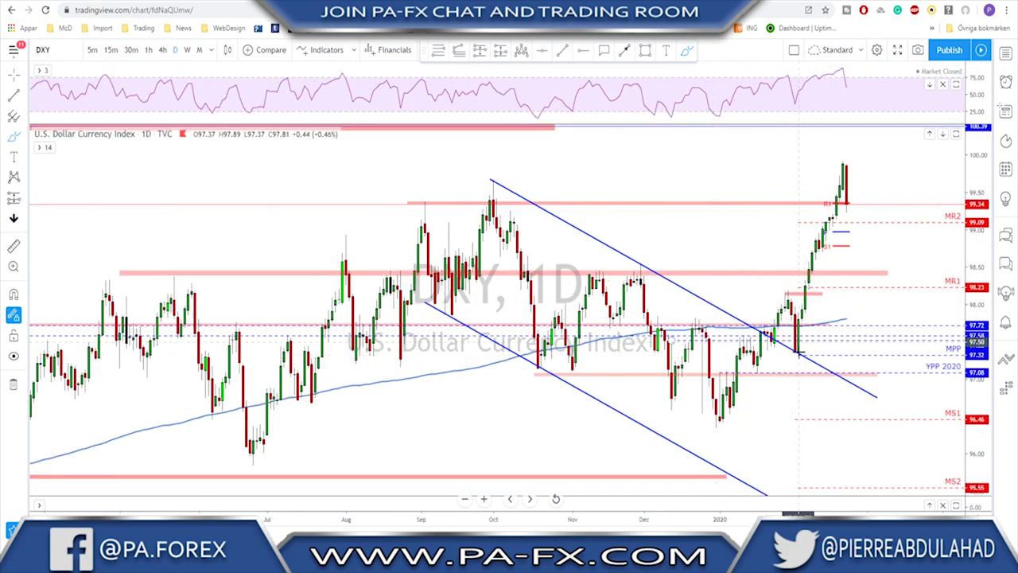
{"action": "mouse_move", "coordinate": [723, 420]}
{"action": "left_mouse_down"}
{"action": "mouse_move", "coordinate": [816, 242]}
{"action": "mouse_move", "coordinate": [833, 171]}
{"action": "left_mouse_up"}
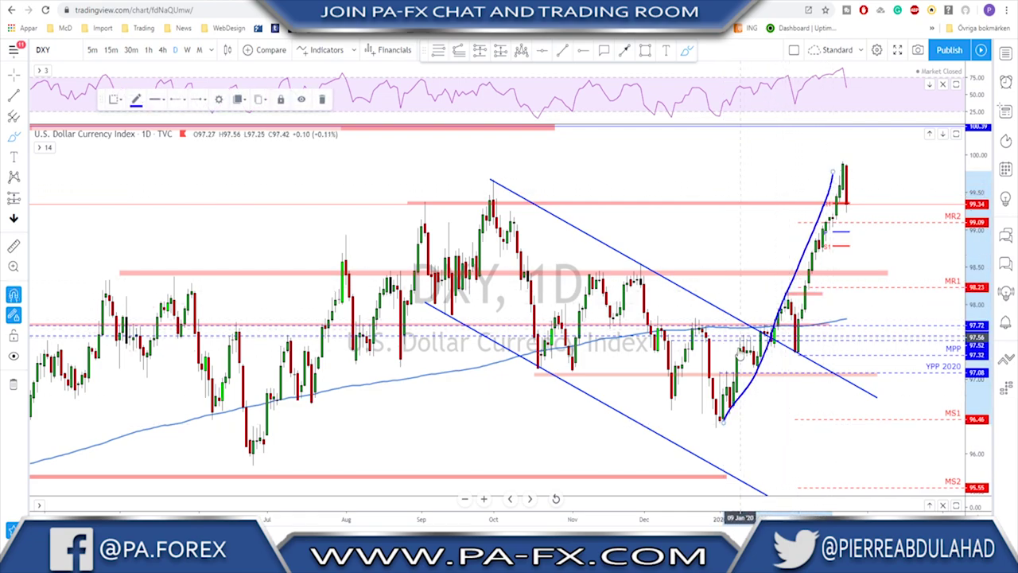
{"action": "key", "text": "ctrl+z"}
{"action": "mouse_move", "coordinate": [746, 379]}
{"action": "left_mouse_down"}
{"action": "mouse_move", "coordinate": [787, 296]}
{"action": "mouse_move", "coordinate": [799, 350]}
{"action": "mouse_move", "coordinate": [820, 238]}
{"action": "mouse_move", "coordinate": [857, 166]}
{"action": "mouse_move", "coordinate": [824, 199]}
{"action": "mouse_move", "coordinate": [797, 353]}
{"action": "mouse_move", "coordinate": [861, 231]}
{"action": "mouse_move", "coordinate": [835, 157]}
{"action": "left_mouse_up"}
{"action": "key", "text": "ctrl+z"}
Circle and erase the rally base, then select the pink 99.34 level line.
{"action": "mouse_move", "coordinate": [790, 296]}
{"action": "left_mouse_down"}
{"action": "mouse_move", "coordinate": [794, 350]}
{"action": "mouse_move", "coordinate": [802, 300]}
{"action": "left_mouse_up"}
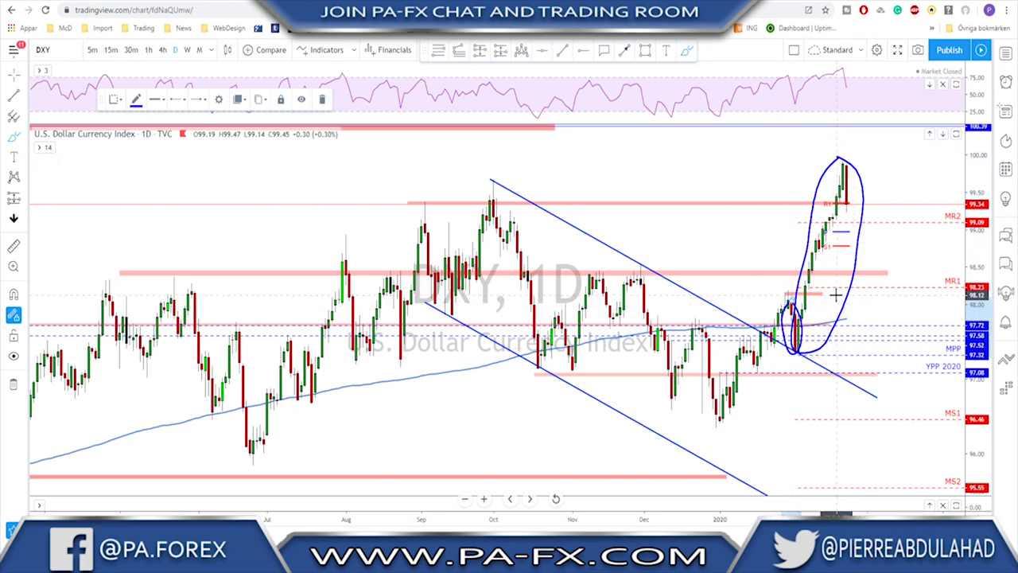
{"action": "key", "text": "ctrl+z"}
{"action": "key", "text": "ctrl+z"}
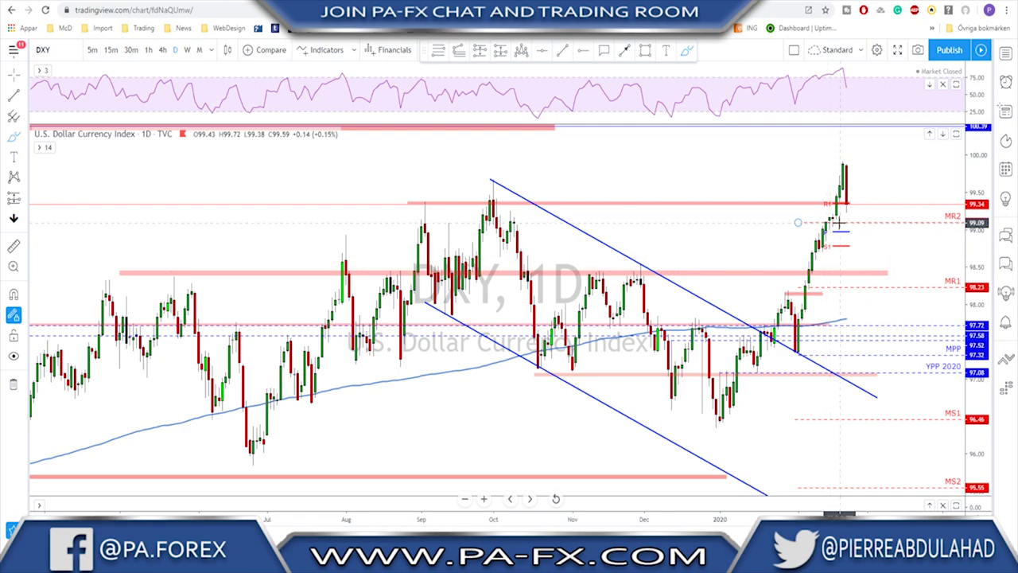
{"action": "scroll", "coordinate": [831, 222], "scroll_direction": "up", "scroll_amount": 1}
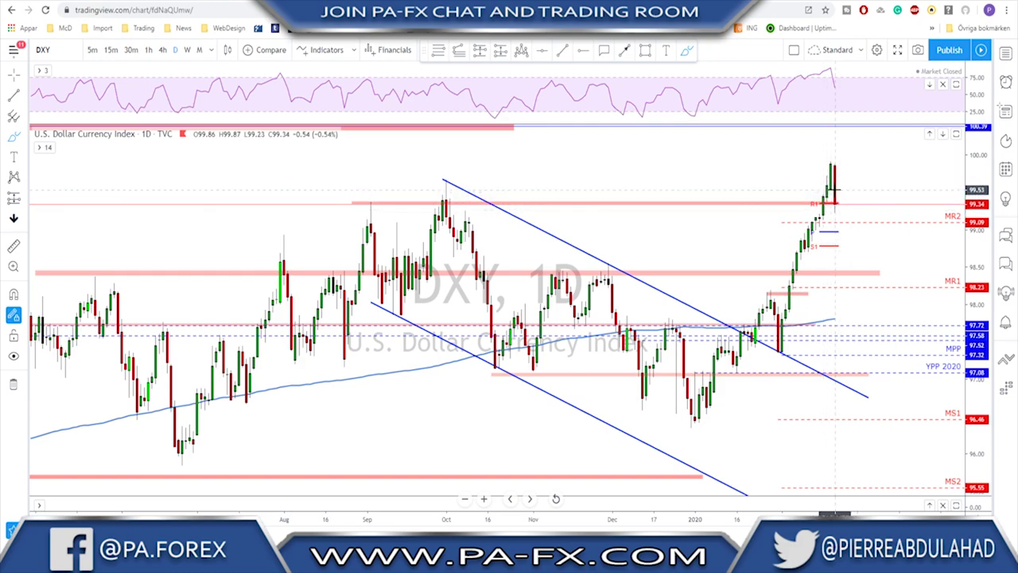
{"action": "left_click", "coordinate": [827, 203]}
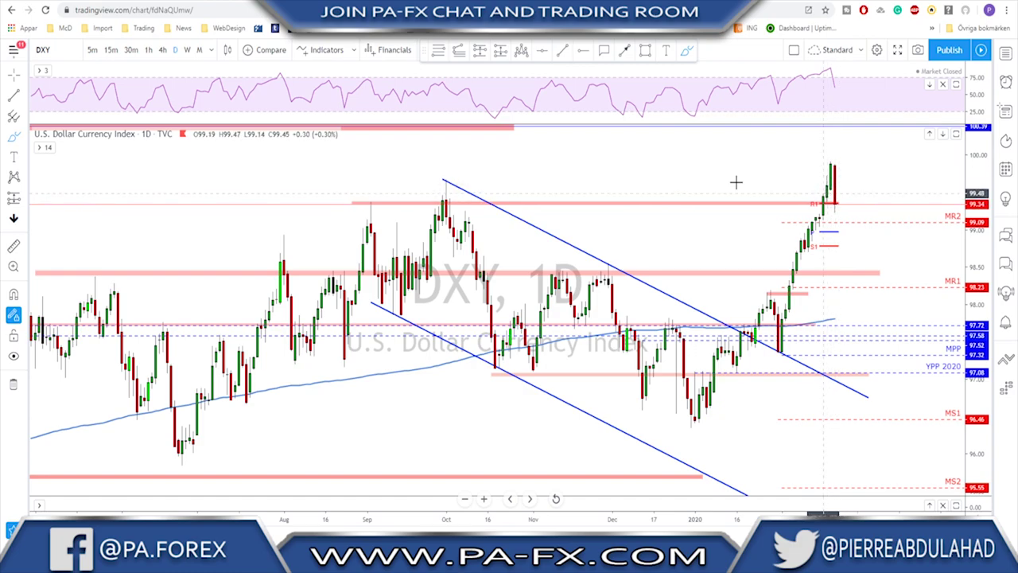
On 4-hour candles, trace and remove the rally from the early February low.
{"action": "left_click", "coordinate": [162, 50]}
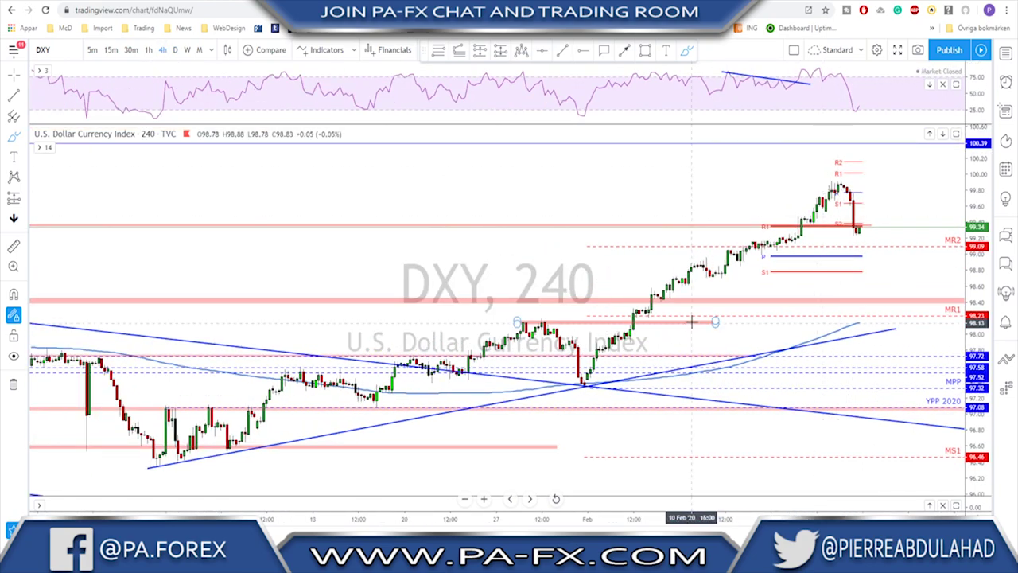
{"action": "mouse_move", "coordinate": [586, 384]}
{"action": "left_mouse_down"}
{"action": "mouse_move", "coordinate": [703, 252]}
{"action": "mouse_move", "coordinate": [836, 186]}
{"action": "mouse_move", "coordinate": [863, 243]}
{"action": "left_mouse_up"}
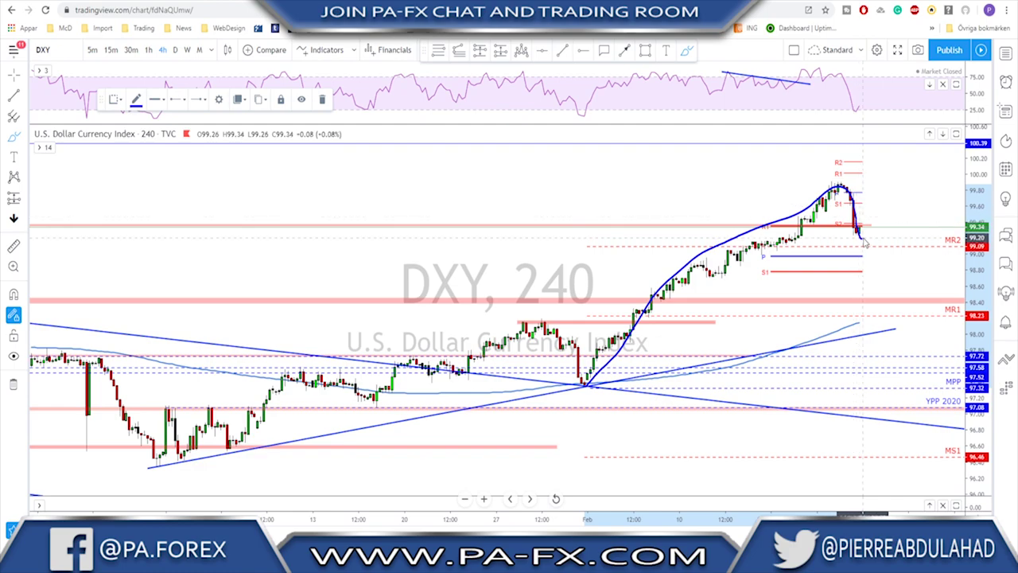
{"action": "left_click", "coordinate": [322, 99]}
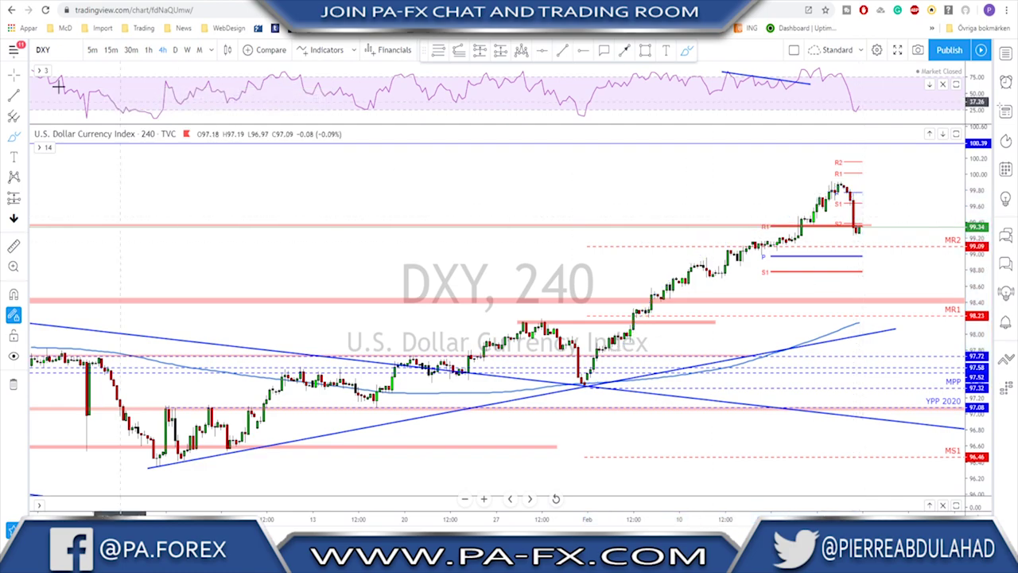
{"action": "scroll", "coordinate": [412, 198], "scroll_direction": "down", "scroll_amount": 10}
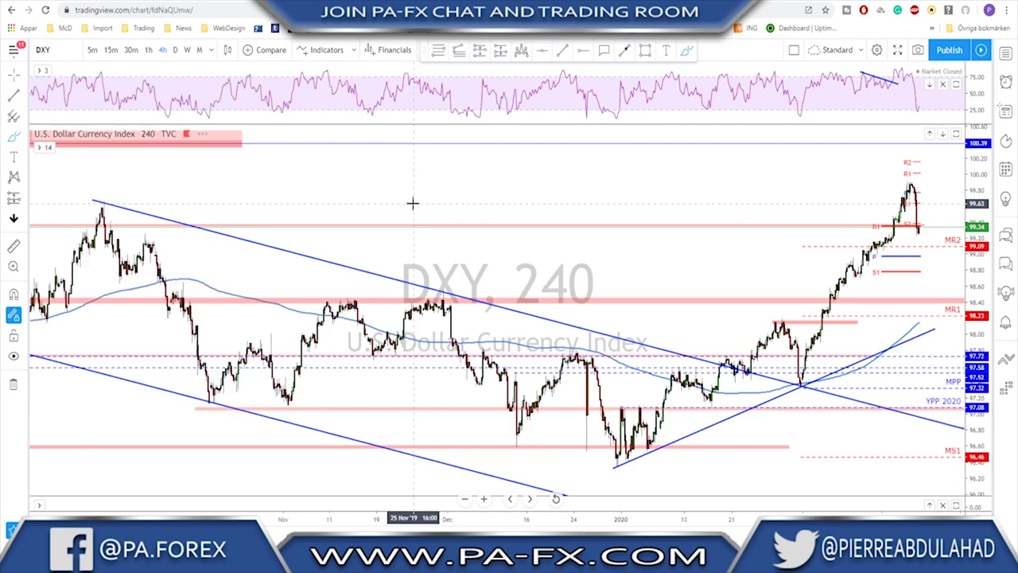
{"action": "scroll", "coordinate": [305, 223], "scroll_direction": "up", "scroll_amount": 3}
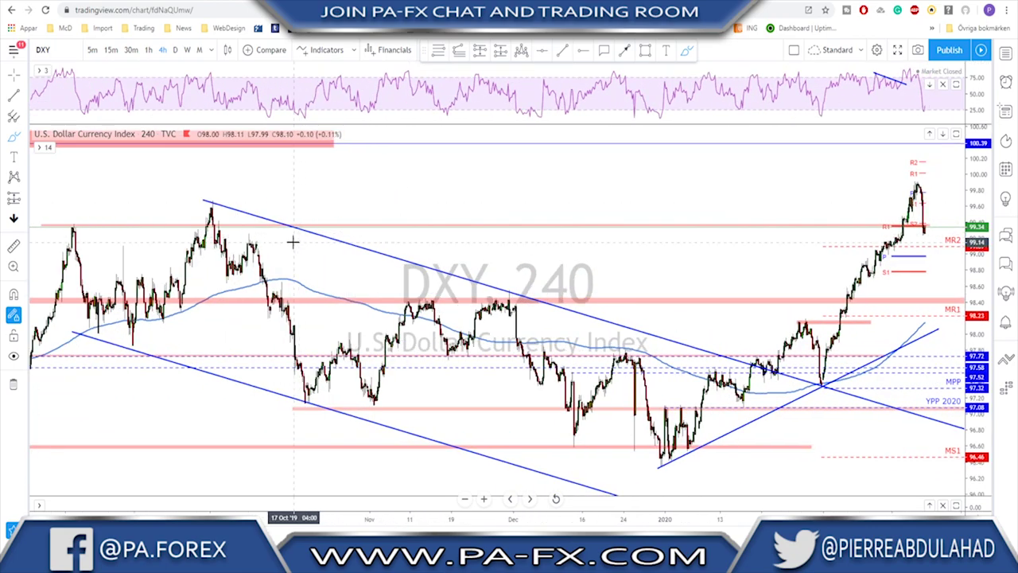
Circle the two peaks at the channel top, then erase both circles.
{"action": "mouse_move", "coordinate": [80, 216]}
{"action": "left_mouse_down"}
{"action": "mouse_move", "coordinate": [38, 247]}
{"action": "mouse_move", "coordinate": [44, 215]}
{"action": "left_mouse_up"}
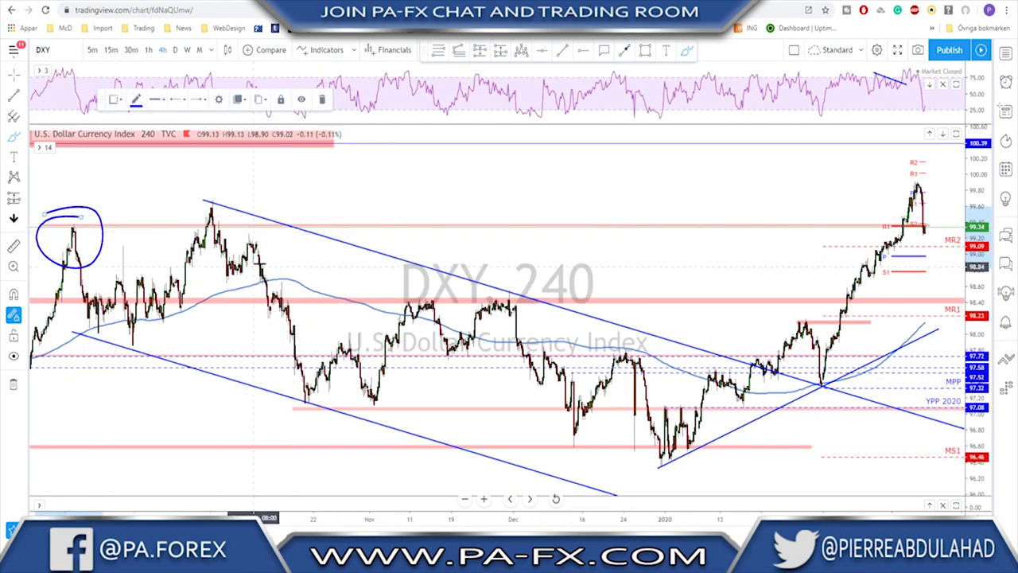
{"action": "mouse_move", "coordinate": [213, 204]}
{"action": "left_mouse_down"}
{"action": "mouse_move", "coordinate": [242, 221]}
{"action": "mouse_move", "coordinate": [209, 204]}
{"action": "left_mouse_up"}
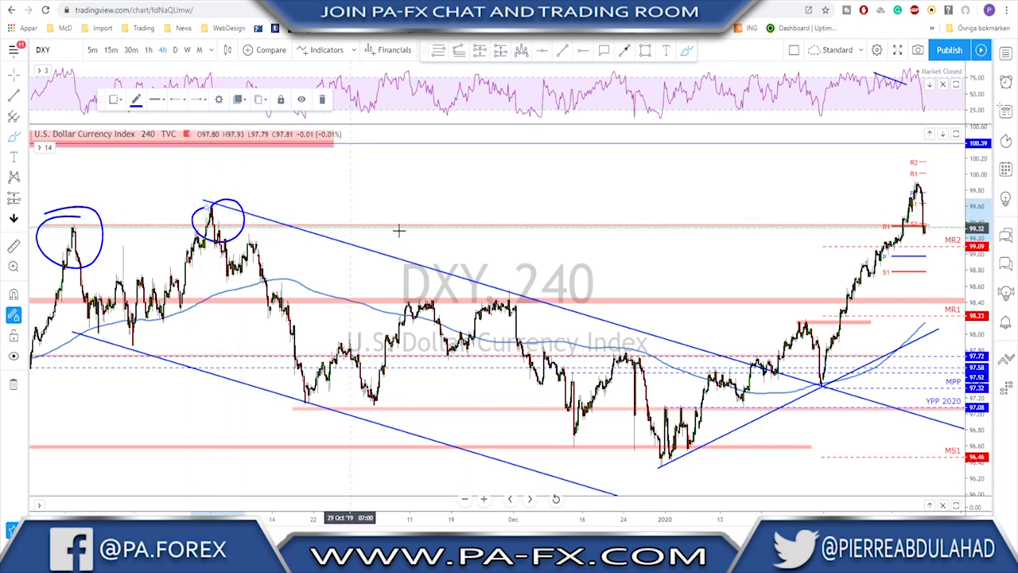
{"action": "key", "text": "ctrl+z"}
{"action": "key", "text": "ctrl+z"}
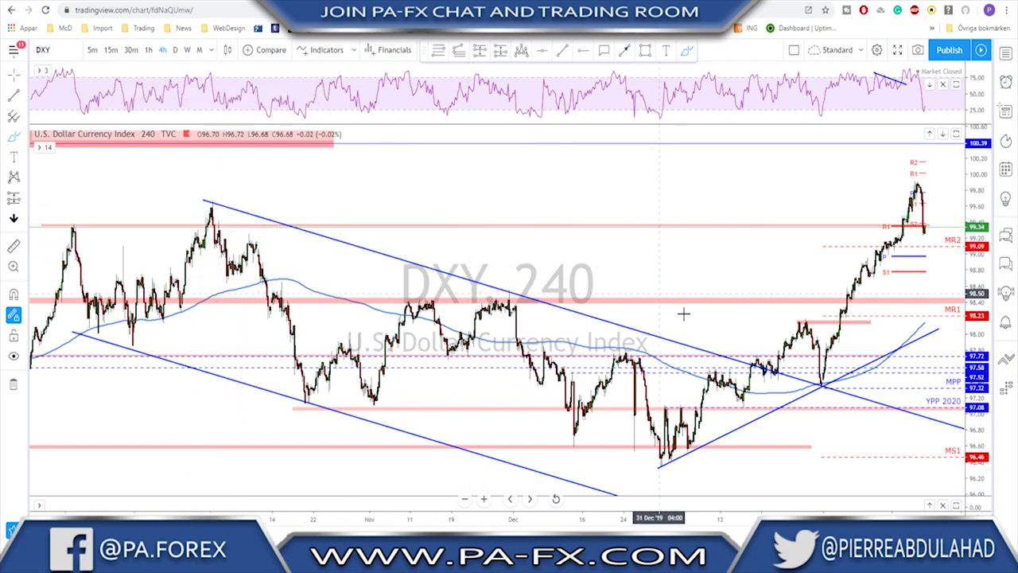
{"action": "scroll", "coordinate": [889, 271], "scroll_direction": "up", "scroll_amount": 3}
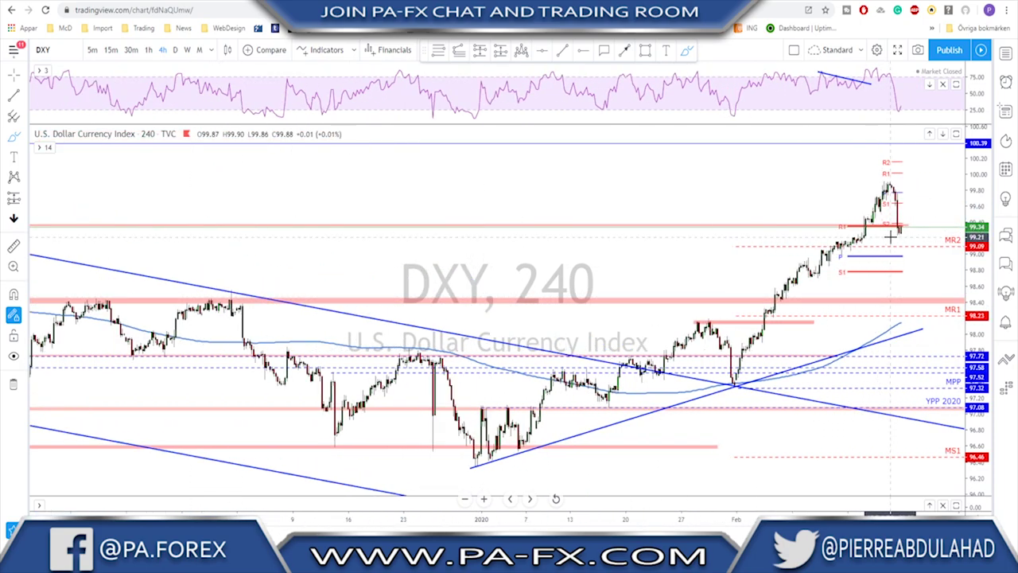
{"action": "scroll", "coordinate": [876, 264], "scroll_direction": "up", "scroll_amount": 1}
{"action": "scroll", "coordinate": [876, 264], "scroll_direction": "up", "scroll_amount": 2}
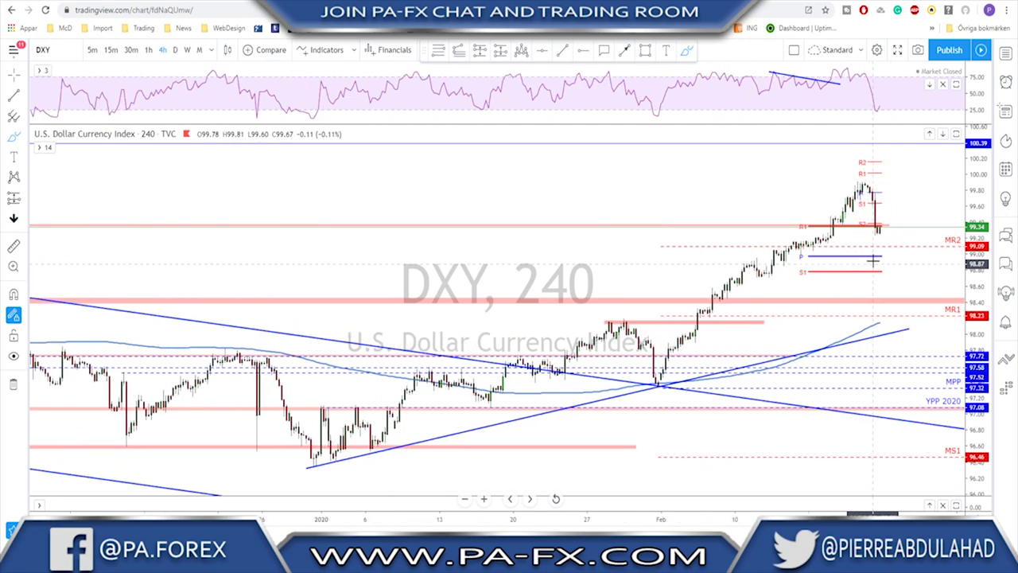
Sketch and remove a projected drop toward 98.7 and a circle on the recent peak.
{"action": "mouse_move", "coordinate": [866, 181]}
{"action": "left_mouse_down"}
{"action": "mouse_move", "coordinate": [882, 235]}
{"action": "mouse_move", "coordinate": [891, 215]}
{"action": "left_mouse_up"}
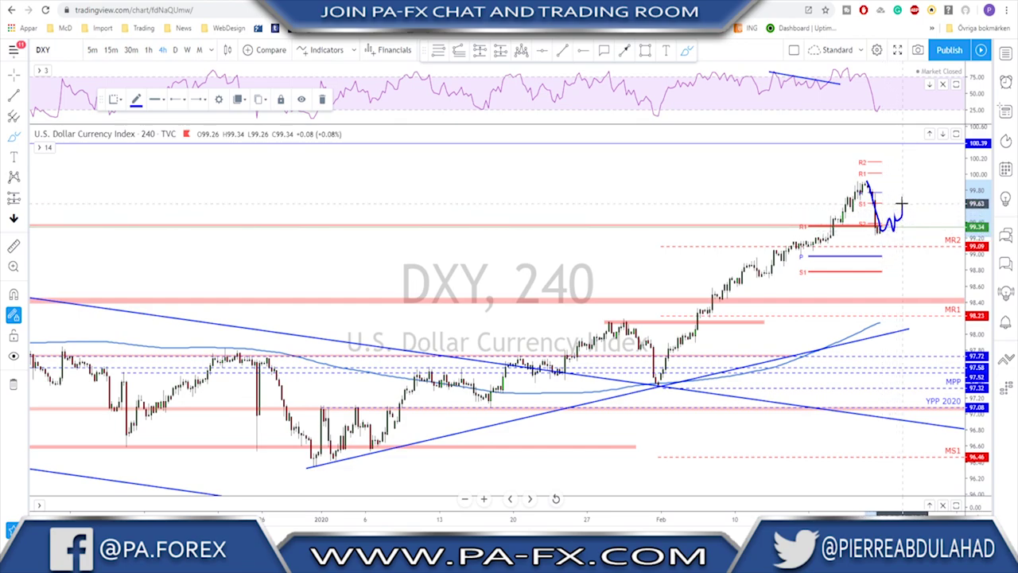
{"action": "left_click_drag", "start_coordinate": [903, 210], "coordinate": [926, 277]}
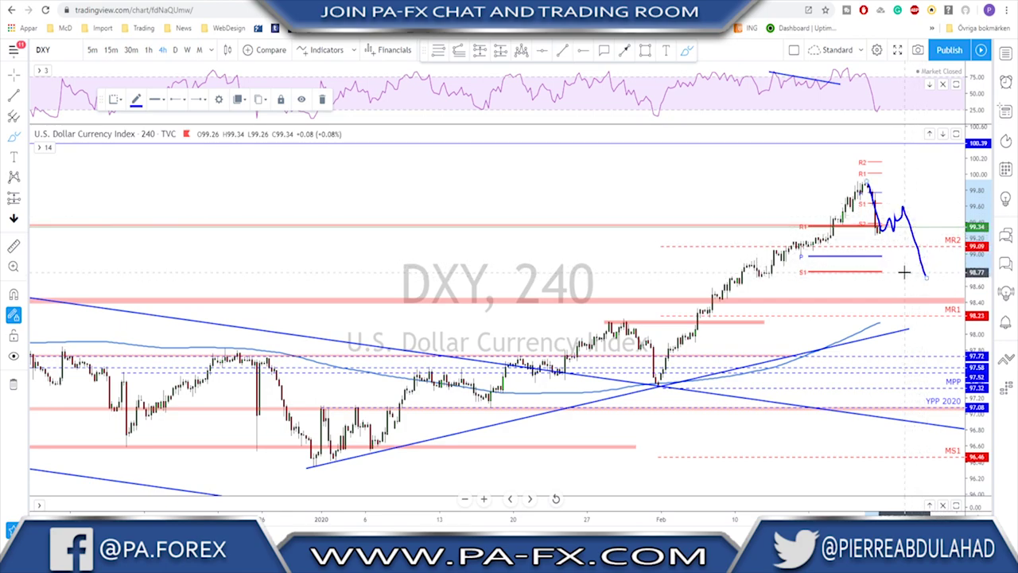
{"action": "key", "text": "Delete"}
{"action": "mouse_move", "coordinate": [892, 168]}
{"action": "left_mouse_down"}
{"action": "mouse_move", "coordinate": [872, 179]}
{"action": "mouse_move", "coordinate": [907, 219]}
{"action": "mouse_move", "coordinate": [887, 171]}
{"action": "left_mouse_up"}
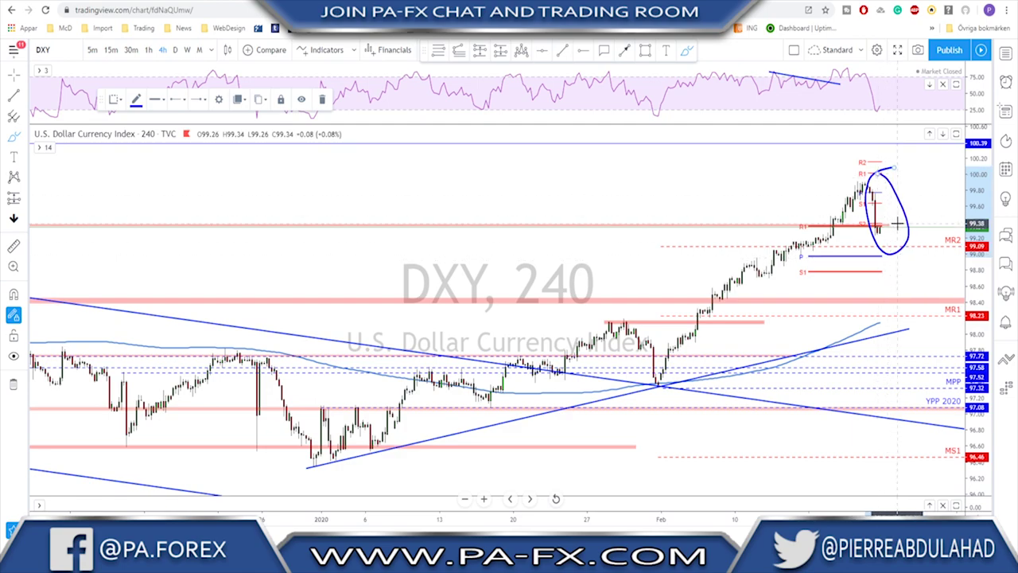
{"action": "key", "text": "Delete"}
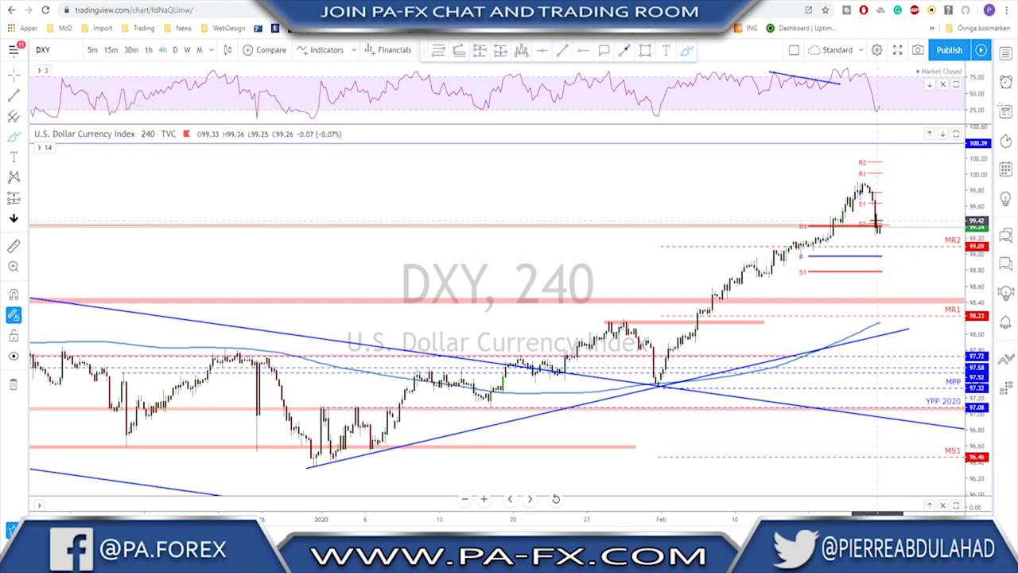
Delete the RSI pane trend line and return DXY to daily candles.
{"action": "left_click", "coordinate": [835, 87]}
{"action": "key", "text": "Delete"}
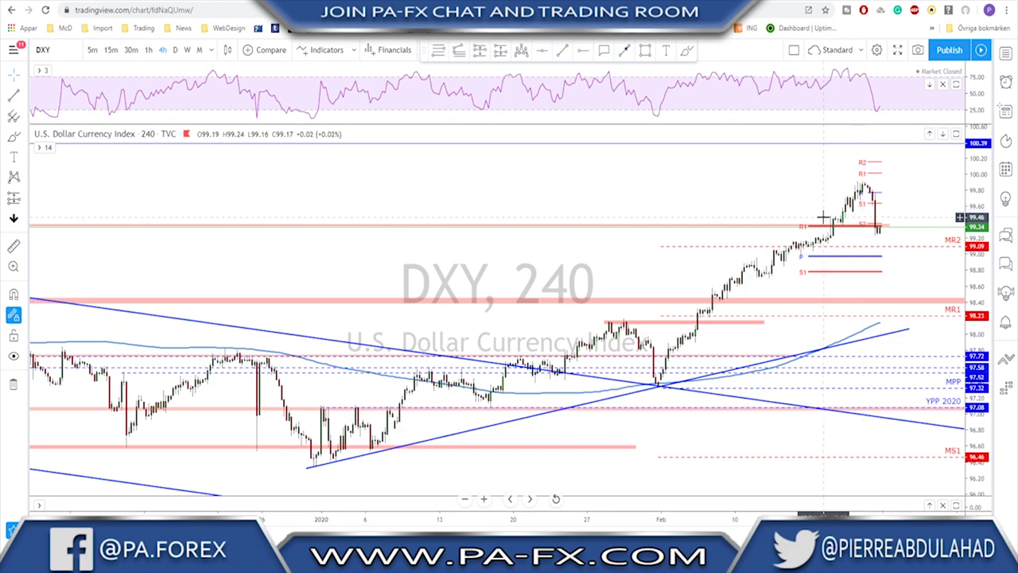
{"action": "scroll", "coordinate": [823, 218], "scroll_direction": "down", "scroll_amount": 1}
{"action": "left_click", "coordinate": [176, 49]}
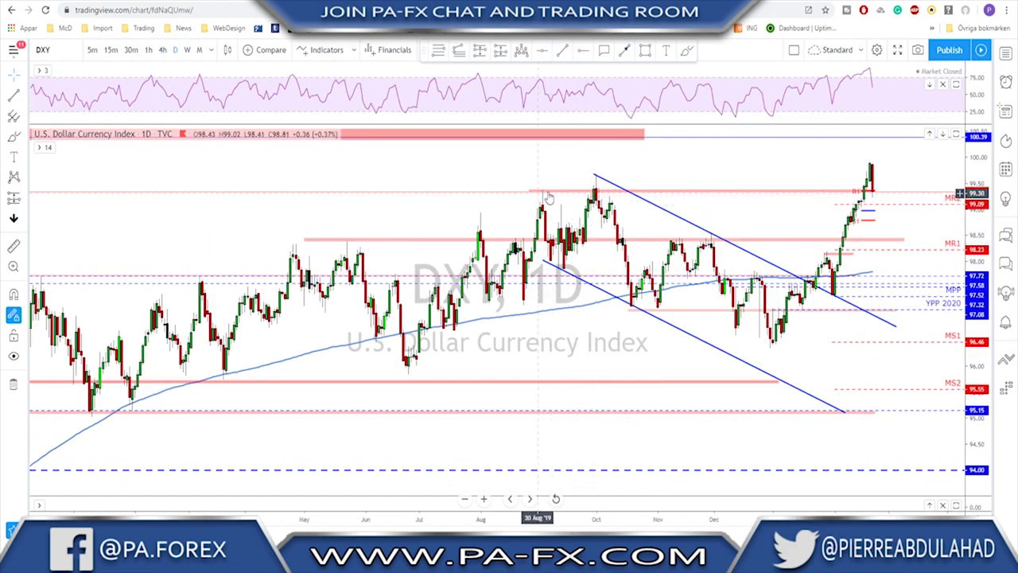
On 4-hour candles, brush a path dipping slightly from the last bars then rallying toward 100.
{"action": "left_click", "coordinate": [687, 53]}
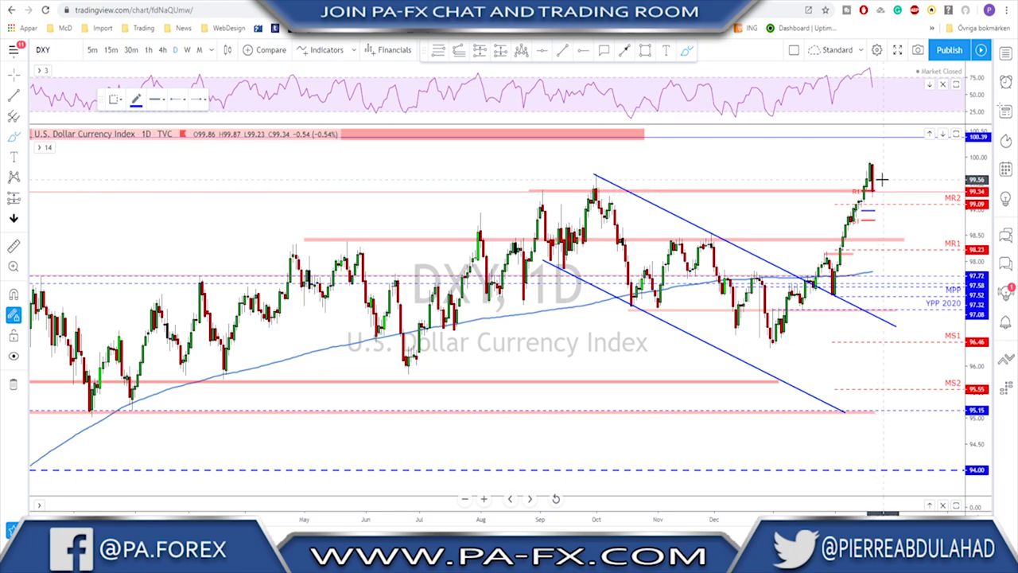
{"action": "left_click", "coordinate": [162, 50]}
{"action": "left_click", "coordinate": [687, 52]}
{"action": "mouse_move", "coordinate": [827, 229]}
{"action": "left_mouse_down"}
{"action": "mouse_move", "coordinate": [869, 228]}
{"action": "mouse_move", "coordinate": [891, 164]}
{"action": "left_mouse_up"}
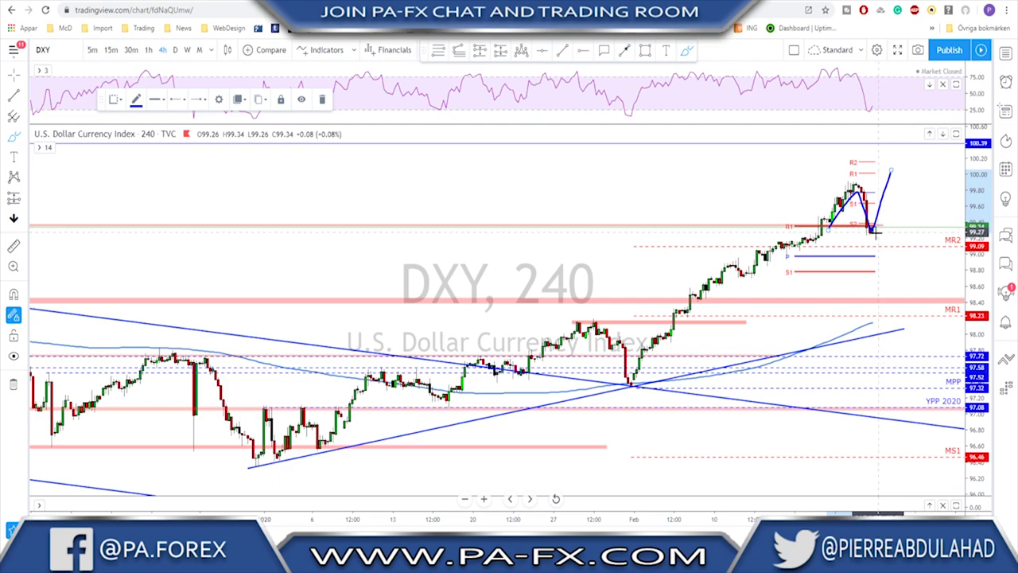
Delete the sketched projection, then draw and delete two more short paths after the last candles.
{"action": "key", "text": "Delete"}
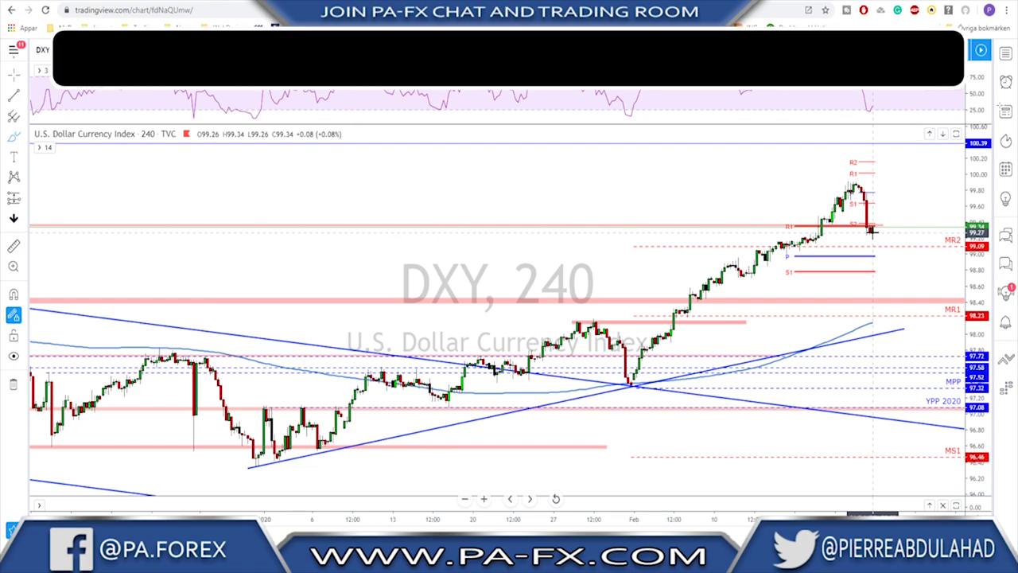
{"action": "left_click", "coordinate": [872, 230]}
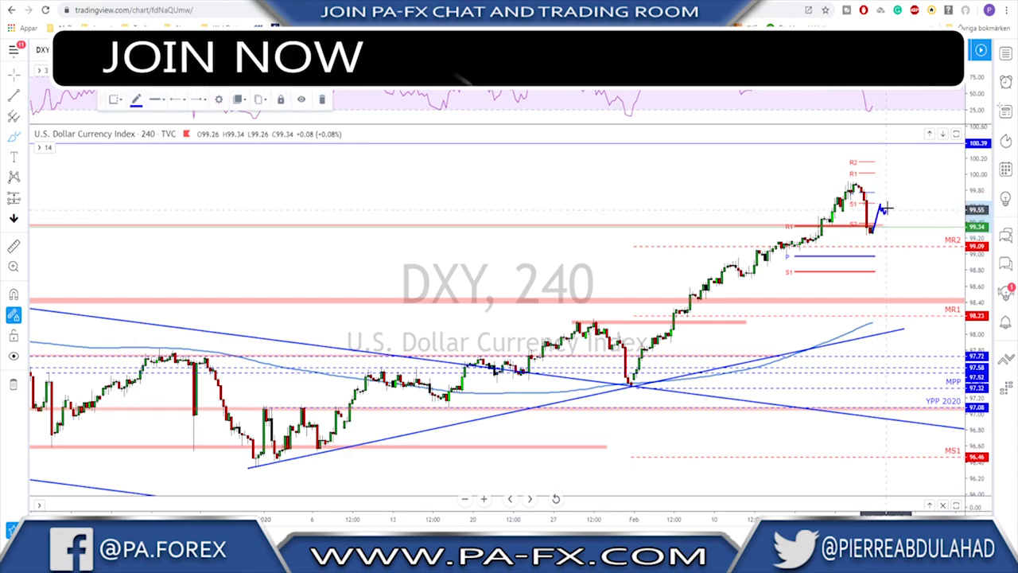
{"action": "left_click_drag", "start_coordinate": [882, 209], "coordinate": [902, 169]}
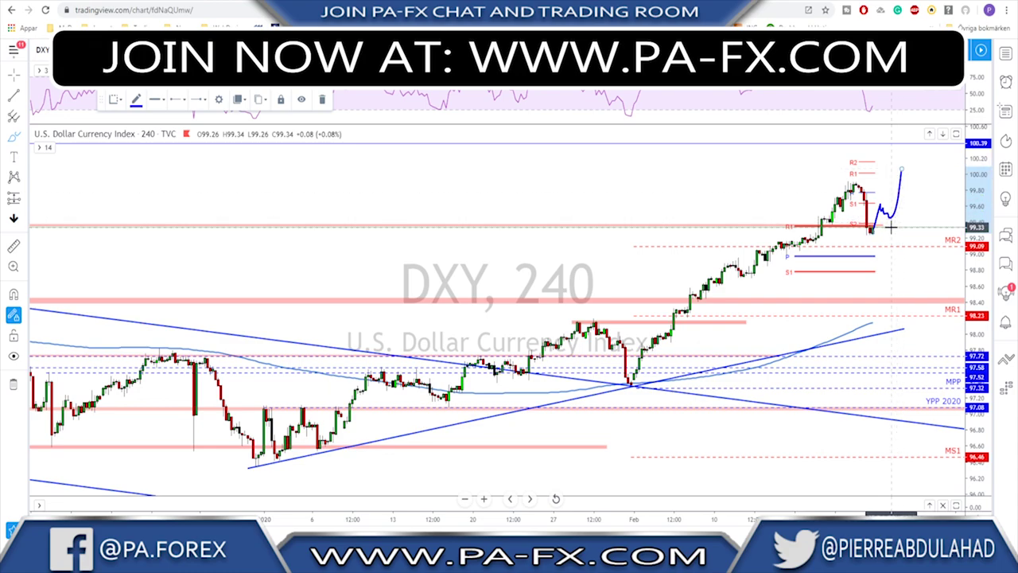
{"action": "key", "text": "Delete"}
{"action": "mouse_move", "coordinate": [883, 225]}
{"action": "left_mouse_down"}
{"action": "mouse_move", "coordinate": [875, 230]}
{"action": "mouse_move", "coordinate": [899, 218]}
{"action": "mouse_move", "coordinate": [906, 246]}
{"action": "left_mouse_up"}
{"action": "key", "text": "Delete"}
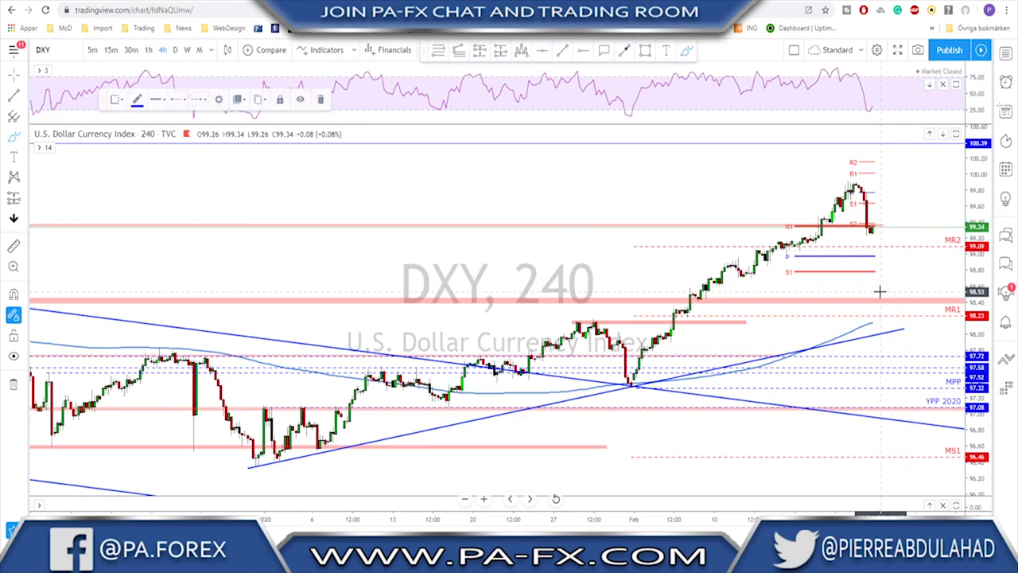
Zoom out, circle and undo the highs near 98.4, then switch to daily candles.
{"action": "scroll", "coordinate": [851, 271], "scroll_direction": "down", "scroll_amount": 1}
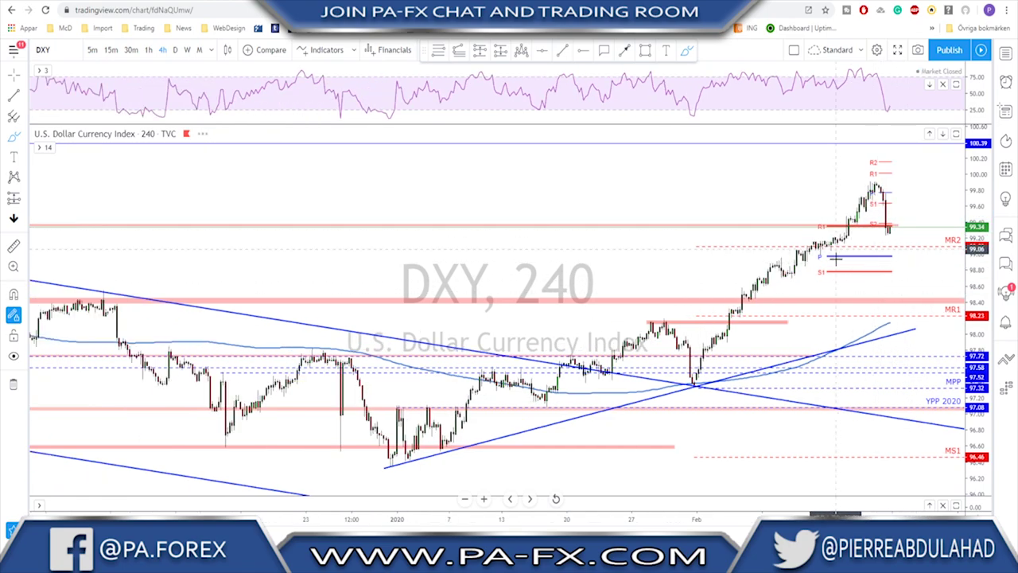
{"action": "scroll", "coordinate": [855, 261], "scroll_direction": "down", "scroll_amount": 1}
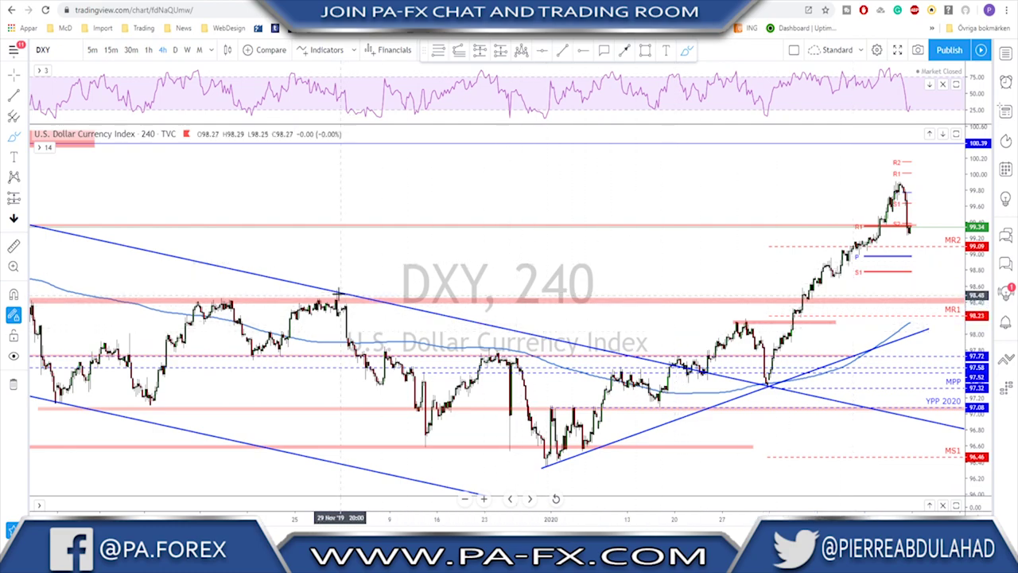
{"action": "left_click_drag", "start_coordinate": [332, 286], "coordinate": [335, 288]}
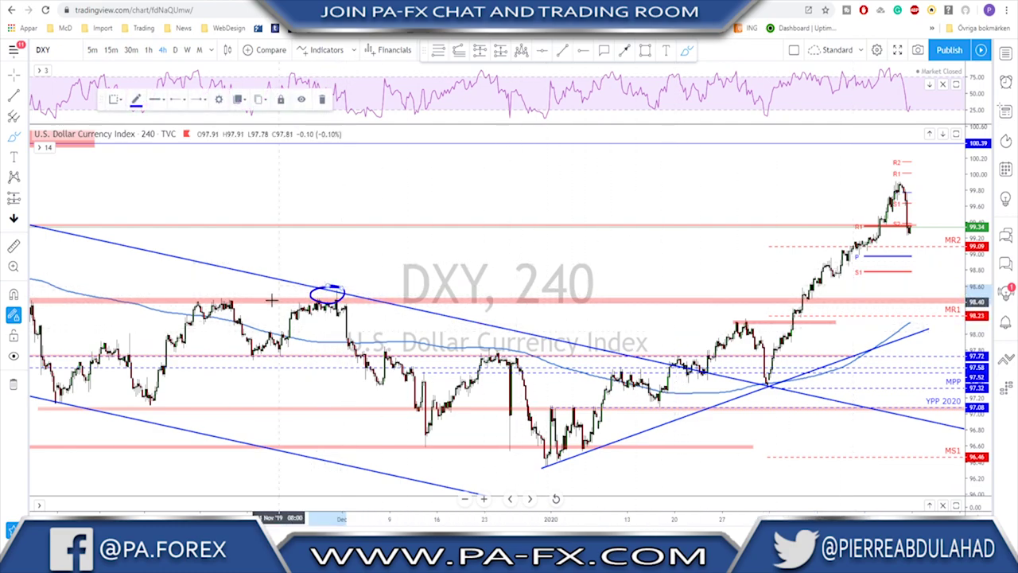
{"action": "left_click_drag", "start_coordinate": [233, 300], "coordinate": [239, 295]}
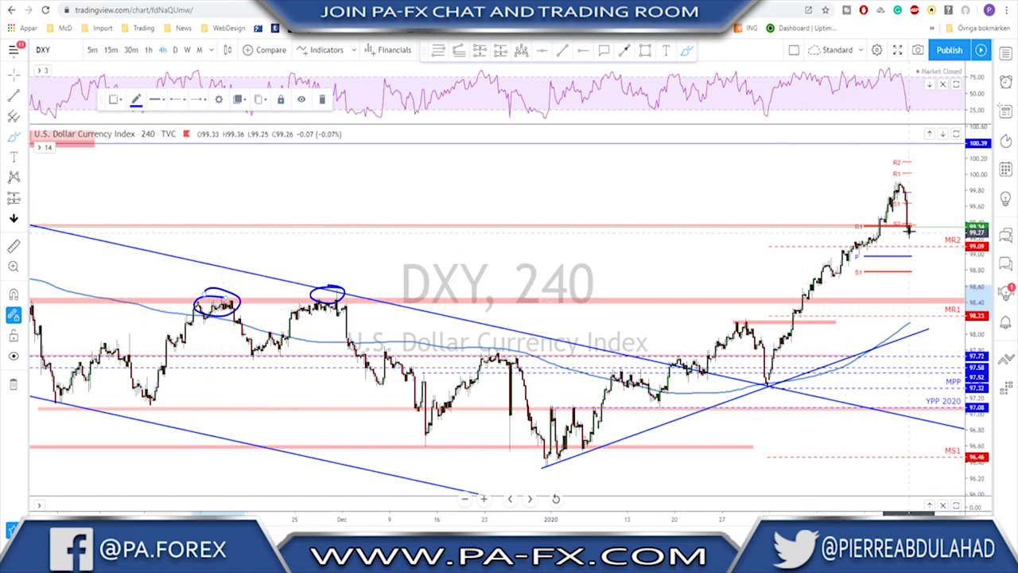
{"action": "key", "text": "ctrl+z"}
{"action": "key", "text": "ctrl+z"}
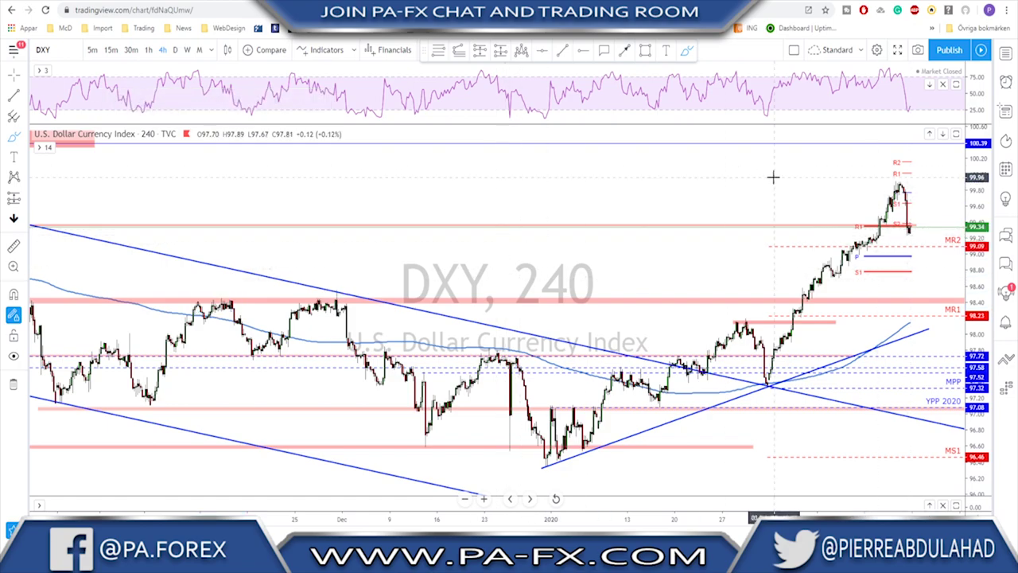
{"action": "left_click", "coordinate": [176, 50]}
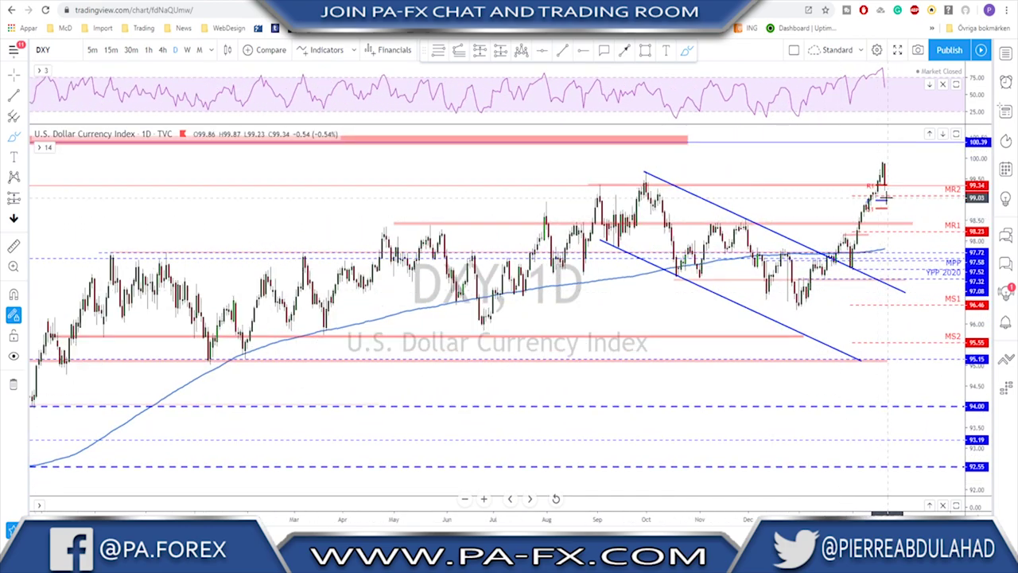
Select and release the red 98.40 line, then change the chart symbol to USOIL.
{"action": "left_click", "coordinate": [886, 223]}
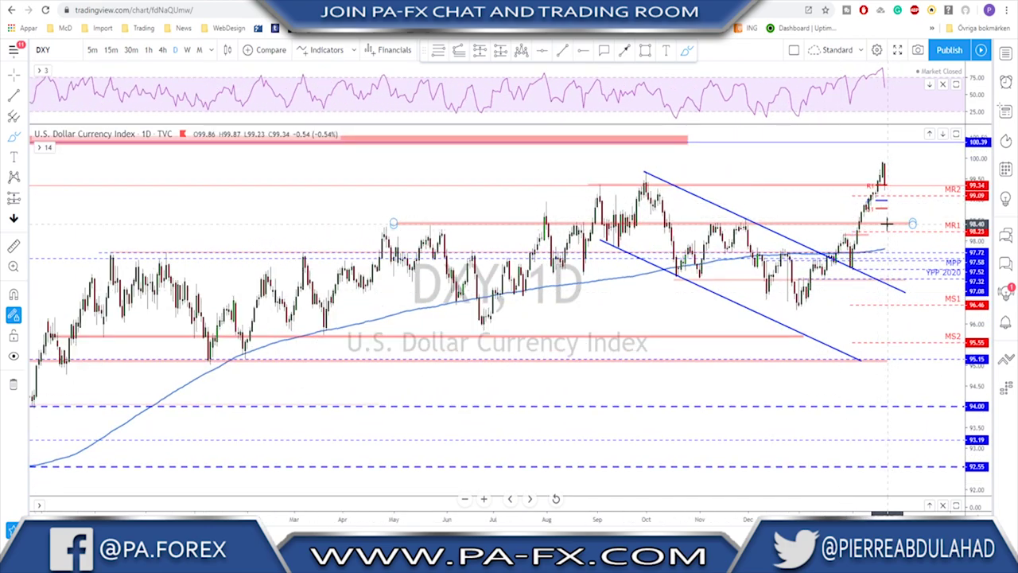
{"action": "left_click", "coordinate": [885, 203]}
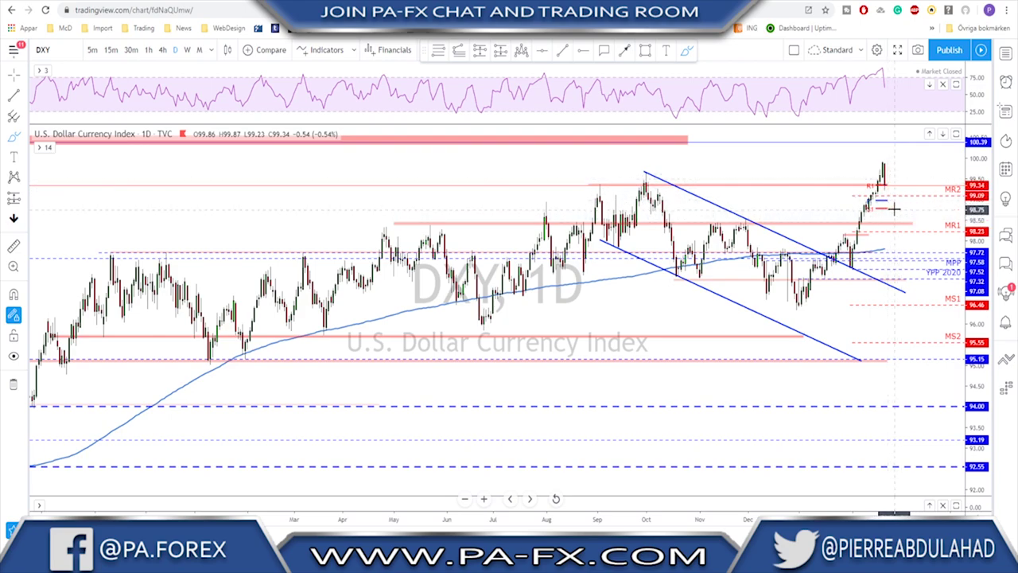
{"action": "key", "text": "space"}
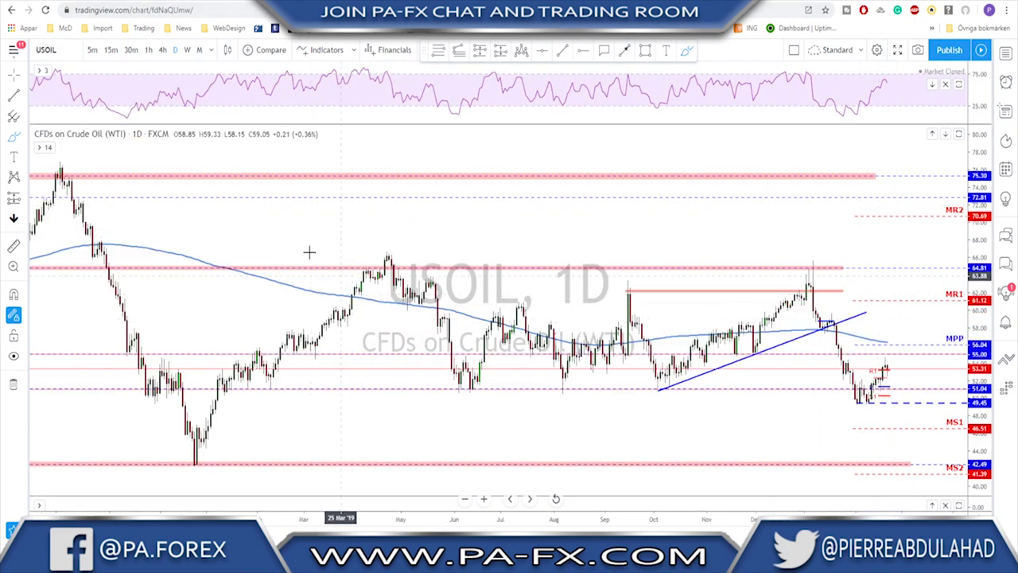
Zoom in, then sketch and delete marks on the February lows and the latest high near 55.
{"action": "scroll", "coordinate": [651, 370], "scroll_direction": "up", "scroll_amount": 5}
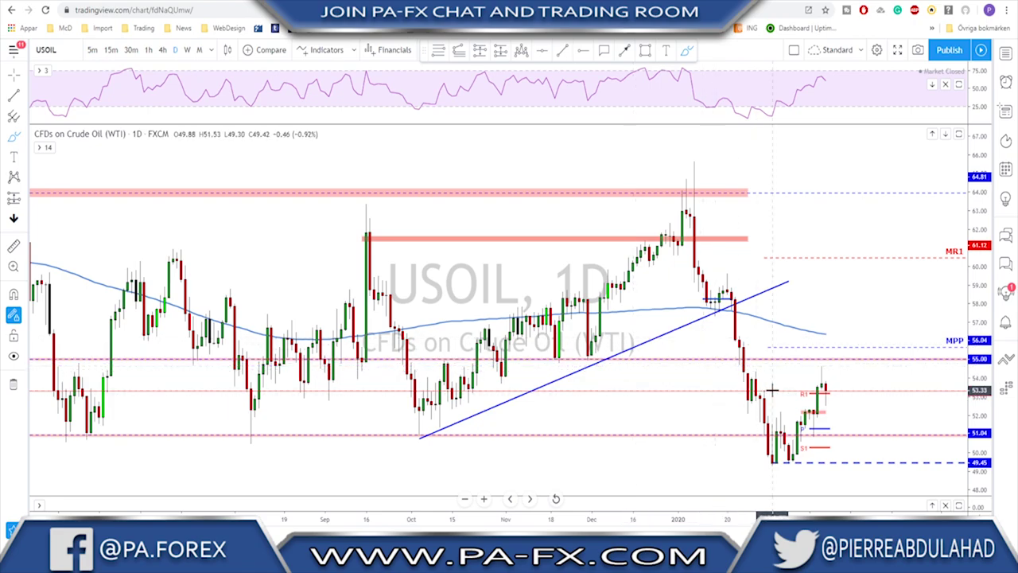
{"action": "scroll", "coordinate": [760, 434], "scroll_direction": "up", "scroll_amount": 1}
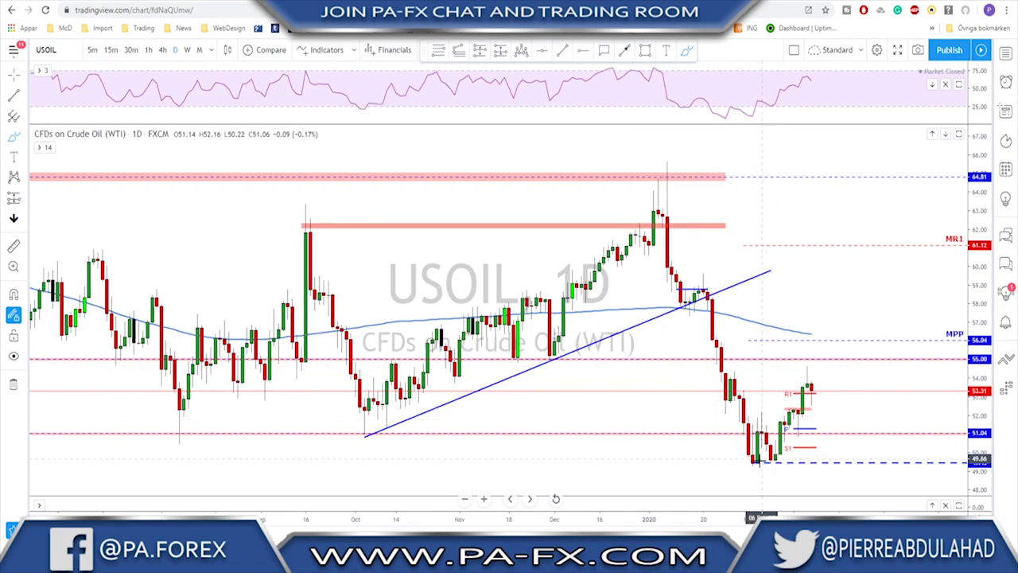
{"action": "mouse_move", "coordinate": [752, 462]}
{"action": "left_mouse_down"}
{"action": "mouse_move", "coordinate": [760, 417]}
{"action": "mouse_move", "coordinate": [778, 463]}
{"action": "mouse_move", "coordinate": [795, 406]}
{"action": "mouse_move", "coordinate": [802, 420]}
{"action": "left_mouse_up"}
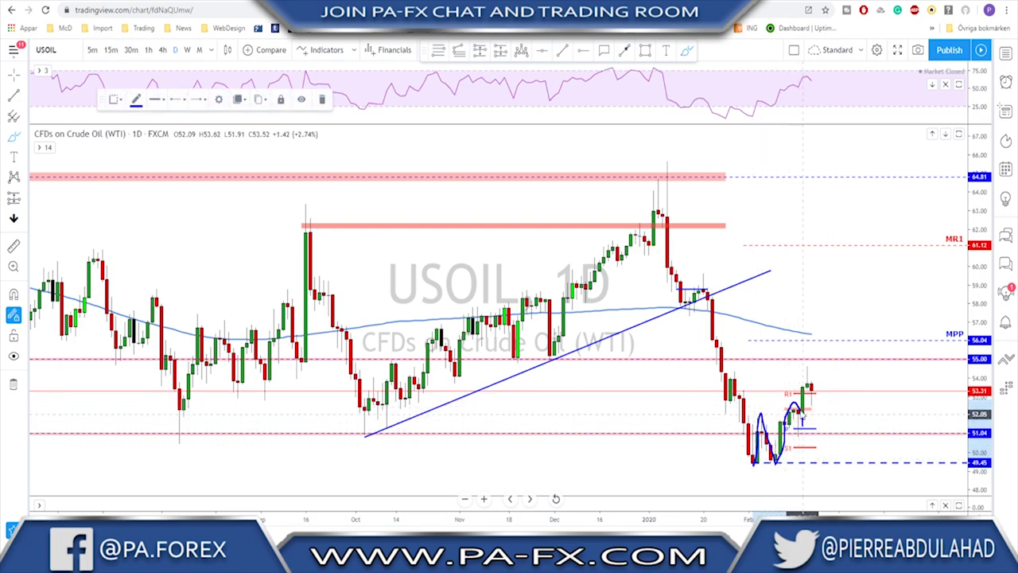
{"action": "key", "text": "Delete"}
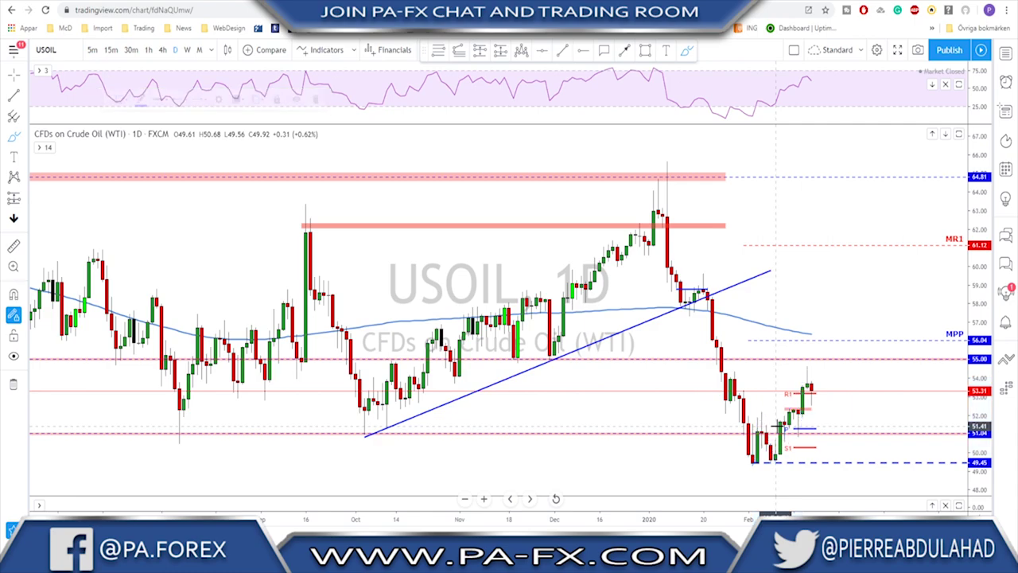
{"action": "mouse_move", "coordinate": [812, 351]}
{"action": "left_mouse_down"}
{"action": "mouse_move", "coordinate": [819, 369]}
{"action": "mouse_move", "coordinate": [828, 362]}
{"action": "left_mouse_up"}
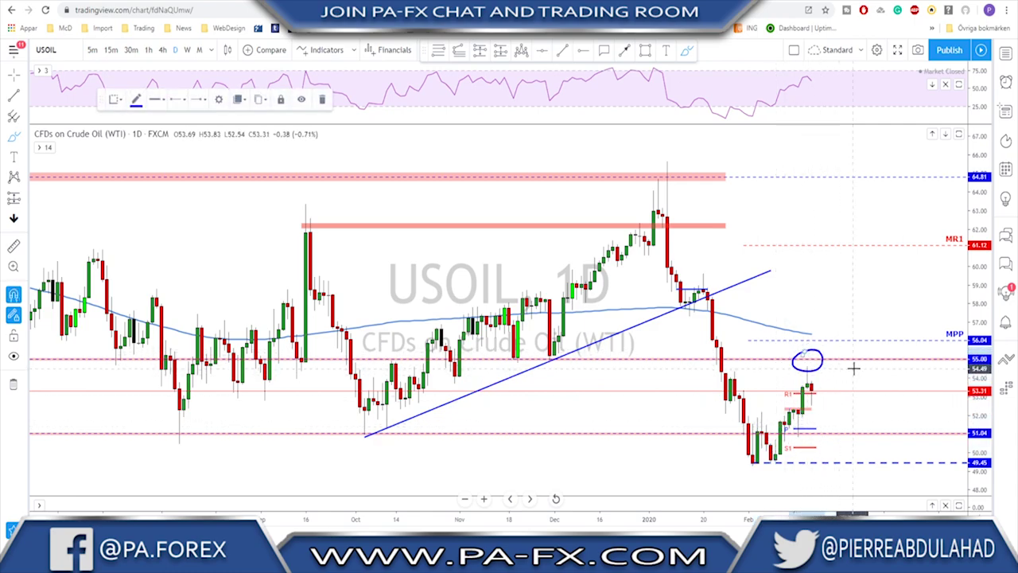
{"action": "key", "text": "Delete"}
Circle and undo the latest candle and the 49.45 lows, then switch to 4-hour candles.
{"action": "scroll", "coordinate": [836, 363], "scroll_direction": "down", "scroll_amount": 3}
{"action": "scroll", "coordinate": [770, 330], "scroll_direction": "up", "scroll_amount": 1}
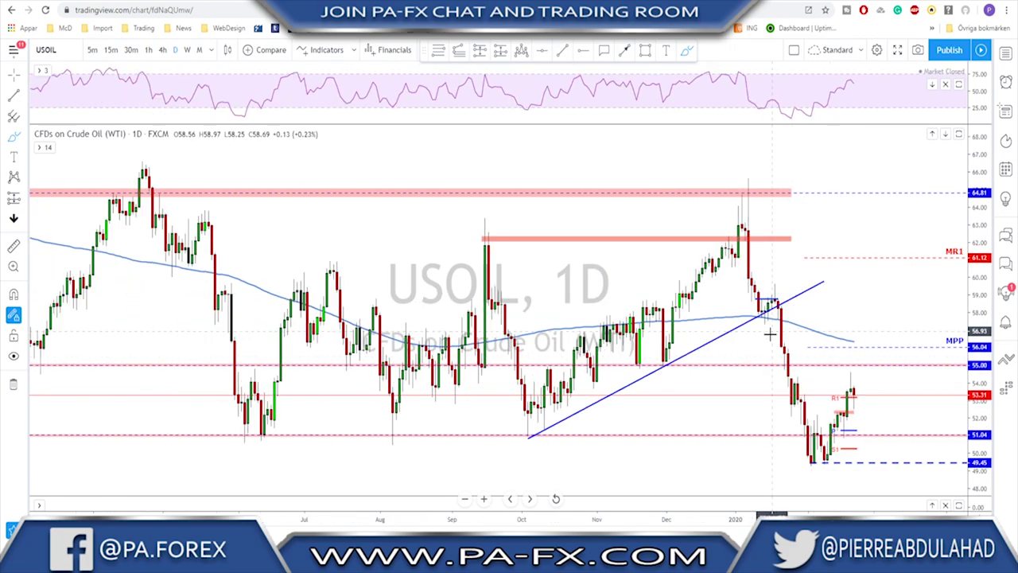
{"action": "scroll", "coordinate": [771, 330], "scroll_direction": "down", "scroll_amount": 1}
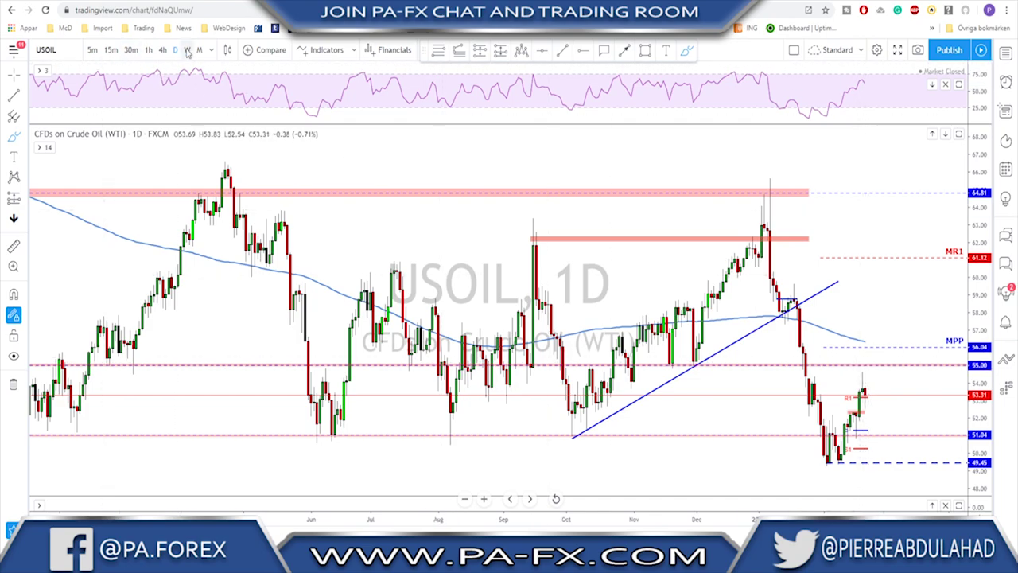
{"action": "left_click_drag", "start_coordinate": [853, 358], "coordinate": [876, 375]}
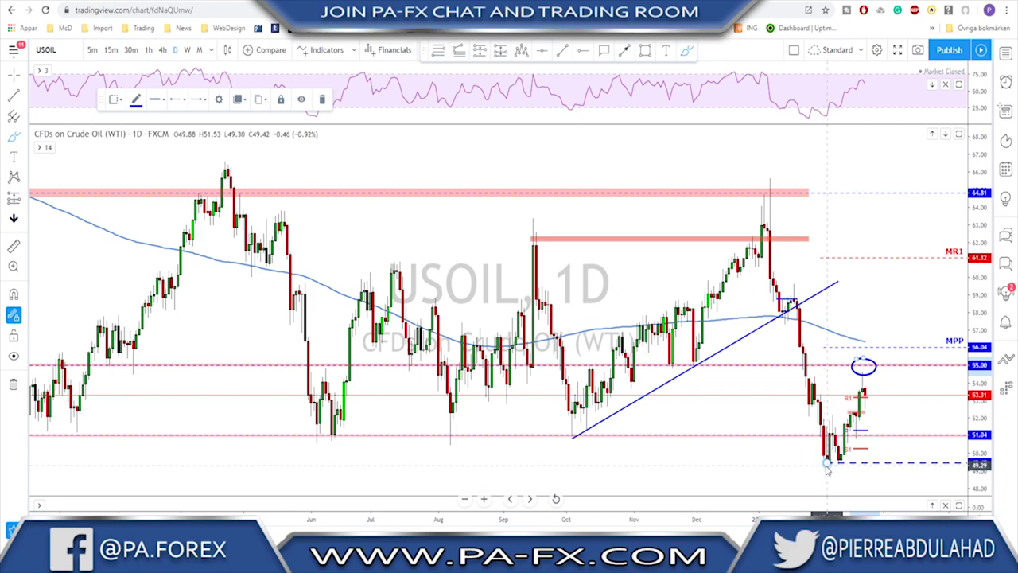
{"action": "left_click_drag", "start_coordinate": [823, 457], "coordinate": [848, 468]}
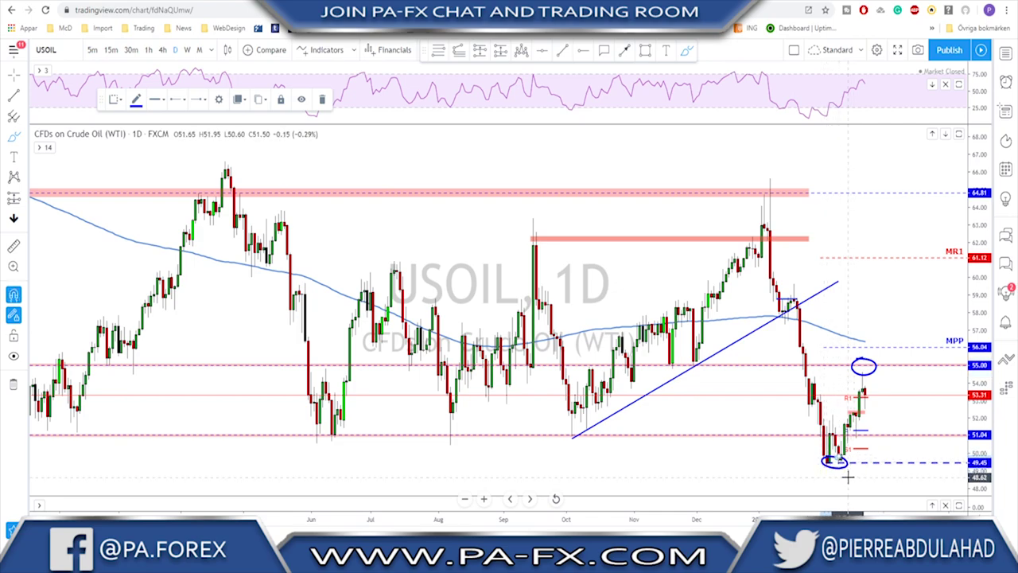
{"action": "key", "text": "ctrl+z"}
{"action": "key", "text": "ctrl+z"}
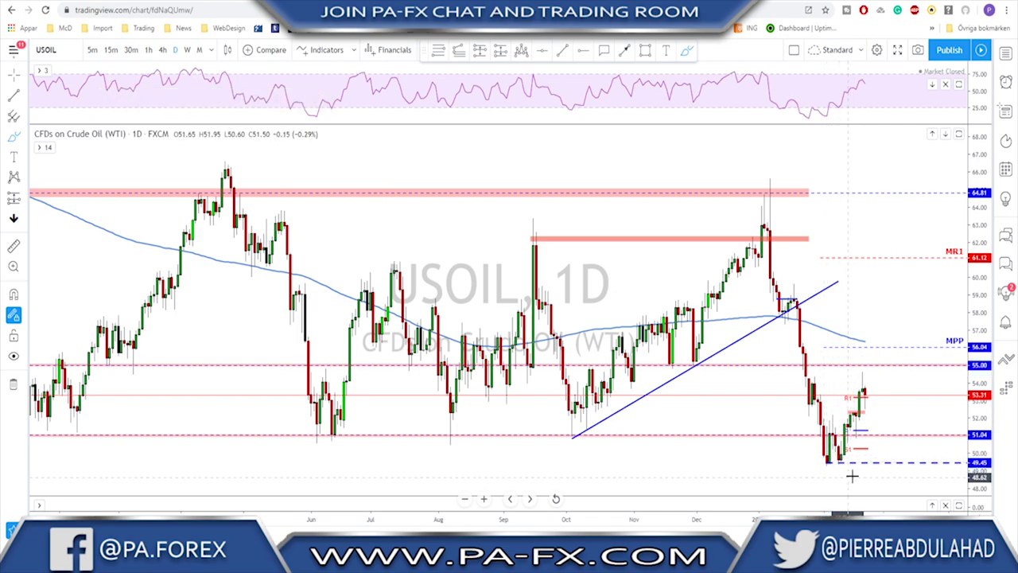
{"action": "left_click", "coordinate": [164, 50]}
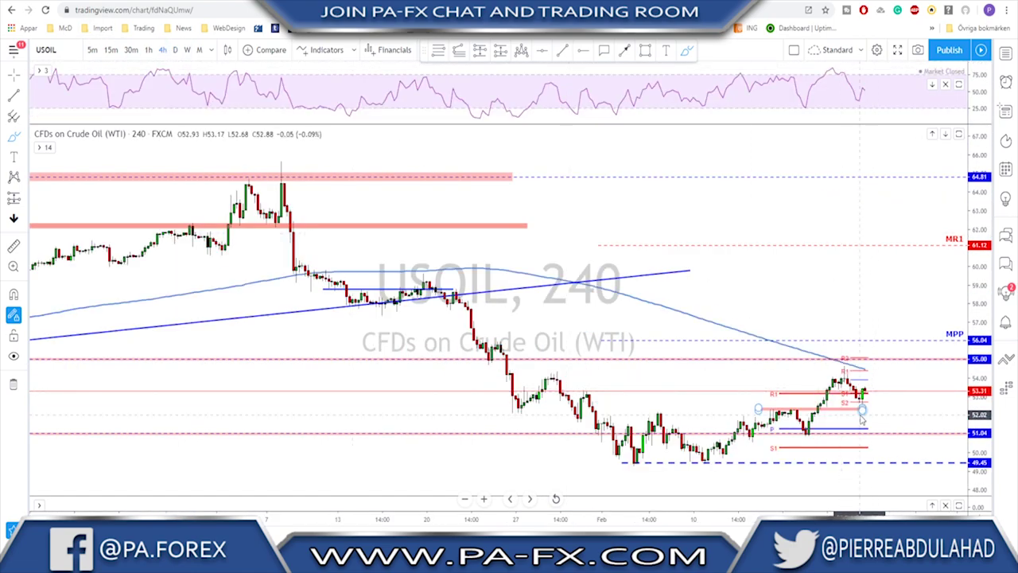
Brush a projection from the low up to 55 and back down, then erase it and zoom out.
{"action": "scroll", "coordinate": [721, 225], "scroll_direction": "up", "scroll_amount": 3}
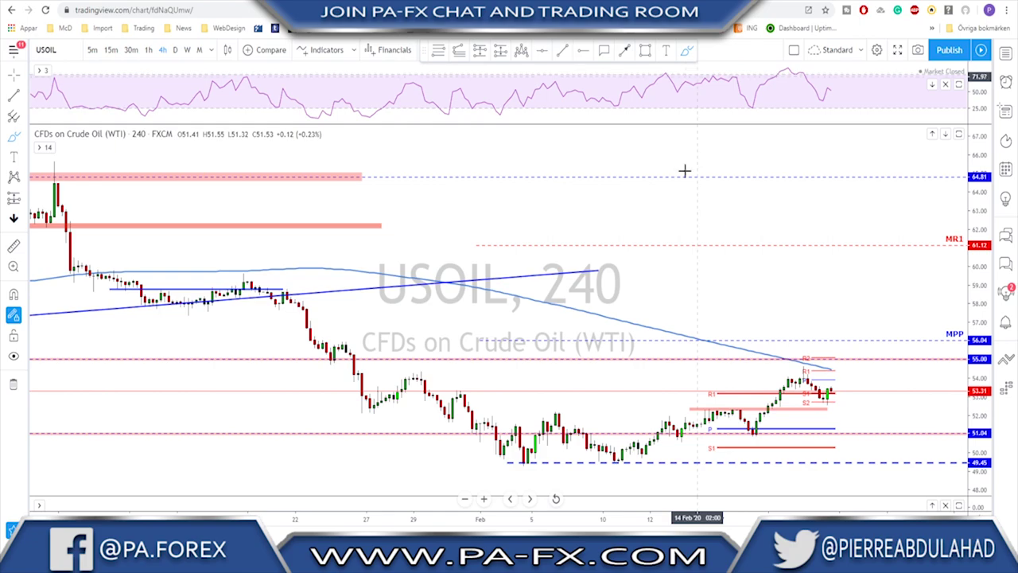
{"action": "mouse_move", "coordinate": [629, 465]}
{"action": "left_mouse_down"}
{"action": "mouse_move", "coordinate": [689, 421]}
{"action": "mouse_move", "coordinate": [748, 417]}
{"action": "mouse_move", "coordinate": [755, 433]}
{"action": "mouse_move", "coordinate": [795, 372]}
{"action": "mouse_move", "coordinate": [823, 404]}
{"action": "mouse_move", "coordinate": [837, 380]}
{"action": "left_mouse_up"}
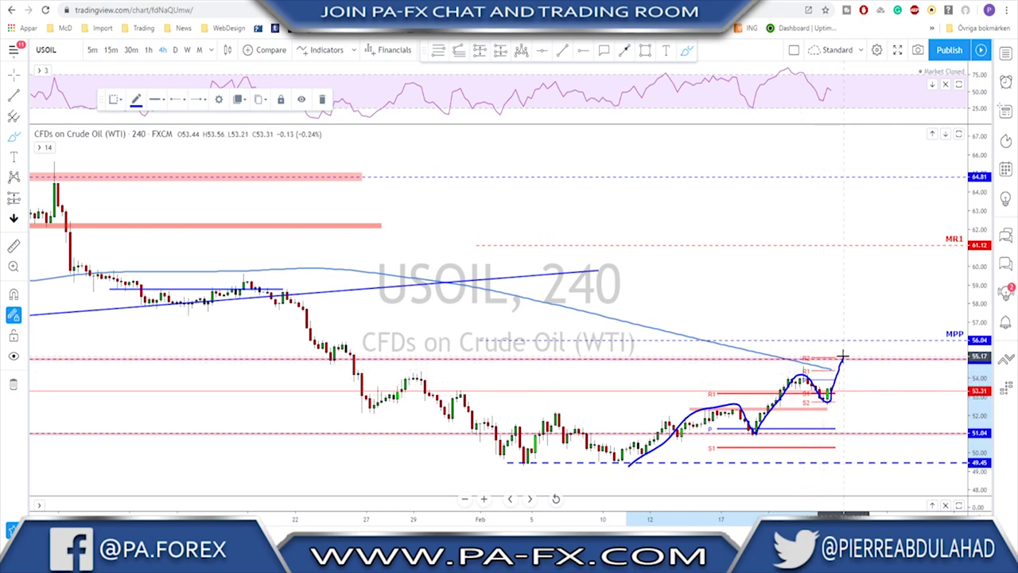
{"action": "left_click_drag", "start_coordinate": [844, 358], "coordinate": [862, 434]}
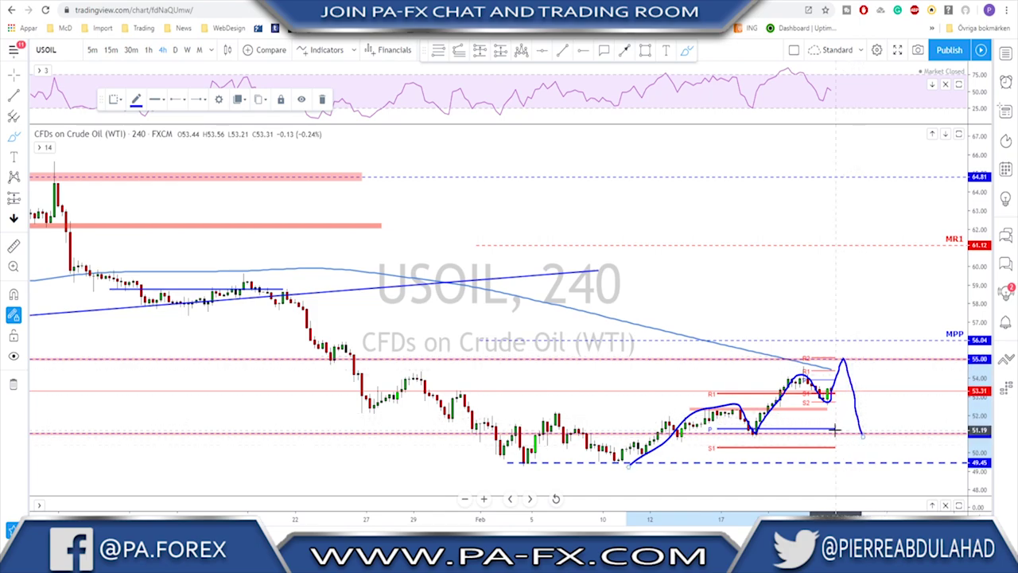
{"action": "key", "text": "Delete"}
{"action": "scroll", "coordinate": [824, 397], "scroll_direction": "down", "scroll_amount": 2}
{"action": "scroll", "coordinate": [823, 398], "scroll_direction": "down", "scroll_amount": 1}
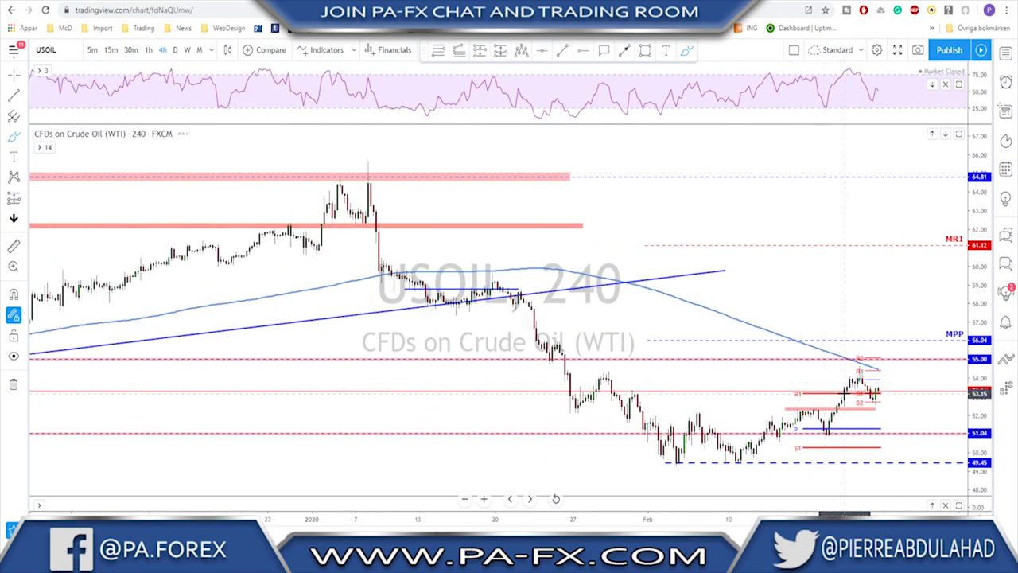
Put USOIL on the daily chart and sketch a projected rise from the recent low.
{"action": "left_click", "coordinate": [175, 50]}
{"action": "mouse_move", "coordinate": [845, 378]}
{"action": "left_mouse_down"}
{"action": "mouse_move", "coordinate": [880, 333]}
{"action": "mouse_move", "coordinate": [885, 342]}
{"action": "mouse_move", "coordinate": [889, 321]}
{"action": "left_mouse_up"}
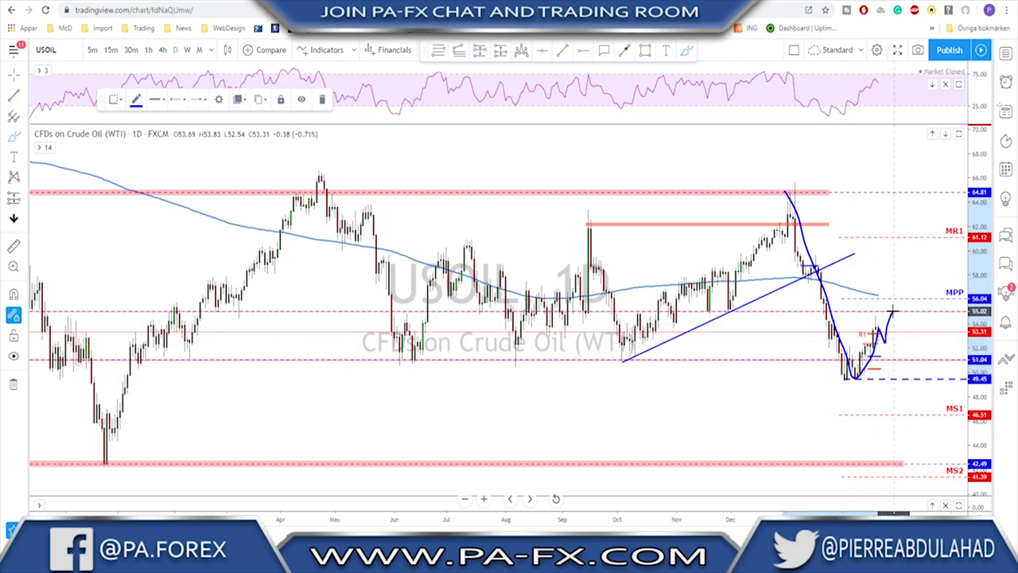
{"action": "scroll", "coordinate": [734, 358], "scroll_direction": "down", "scroll_amount": 3}
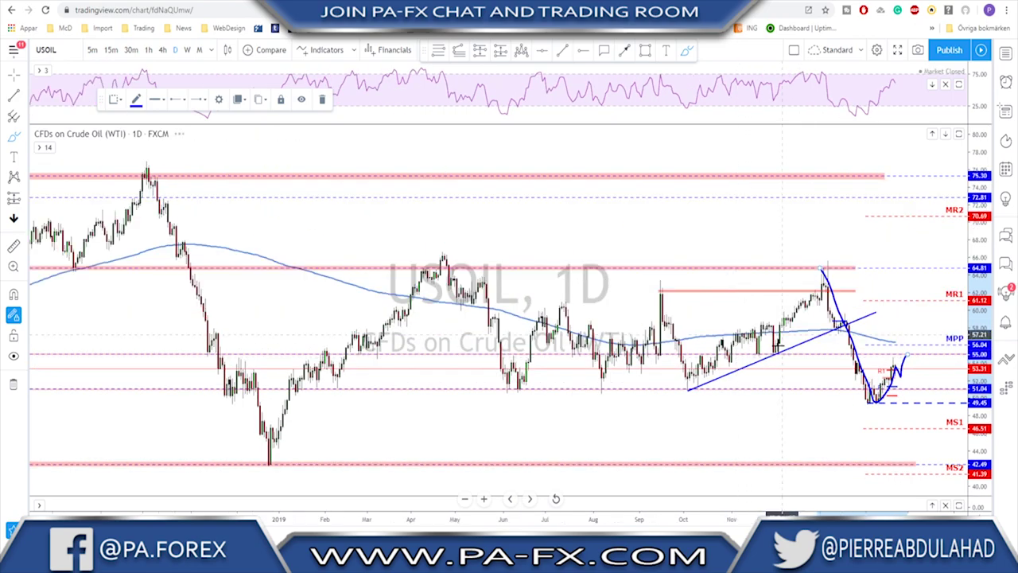
Circle the 55-level touches from January through late November, then undo the circles.
{"action": "mouse_move", "coordinate": [782, 350]}
{"action": "left_mouse_down"}
{"action": "mouse_move", "coordinate": [756, 358]}
{"action": "mouse_move", "coordinate": [764, 345]}
{"action": "mouse_move", "coordinate": [784, 352]}
{"action": "left_mouse_up"}
{"action": "left_click_drag", "start_coordinate": [660, 350], "coordinate": [658, 348]}
{"action": "left_click_drag", "start_coordinate": [557, 352], "coordinate": [588, 354]}
{"action": "left_click_drag", "start_coordinate": [524, 353], "coordinate": [517, 351]}
{"action": "left_click_drag", "start_coordinate": [390, 348], "coordinate": [380, 342]}
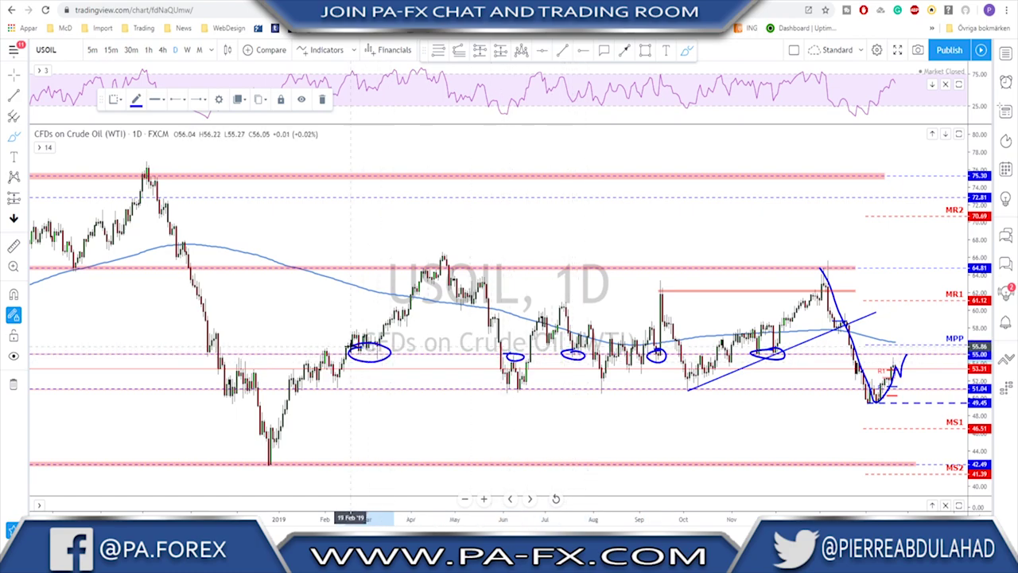
{"action": "left_click_drag", "start_coordinate": [319, 347], "coordinate": [320, 343]}
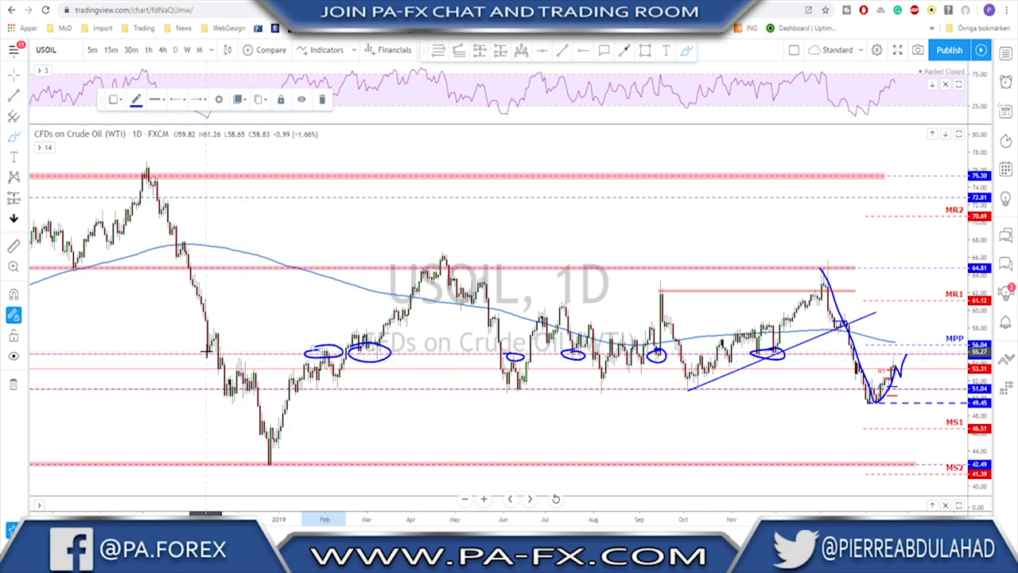
{"action": "left_click_drag", "start_coordinate": [217, 350], "coordinate": [210, 355]}
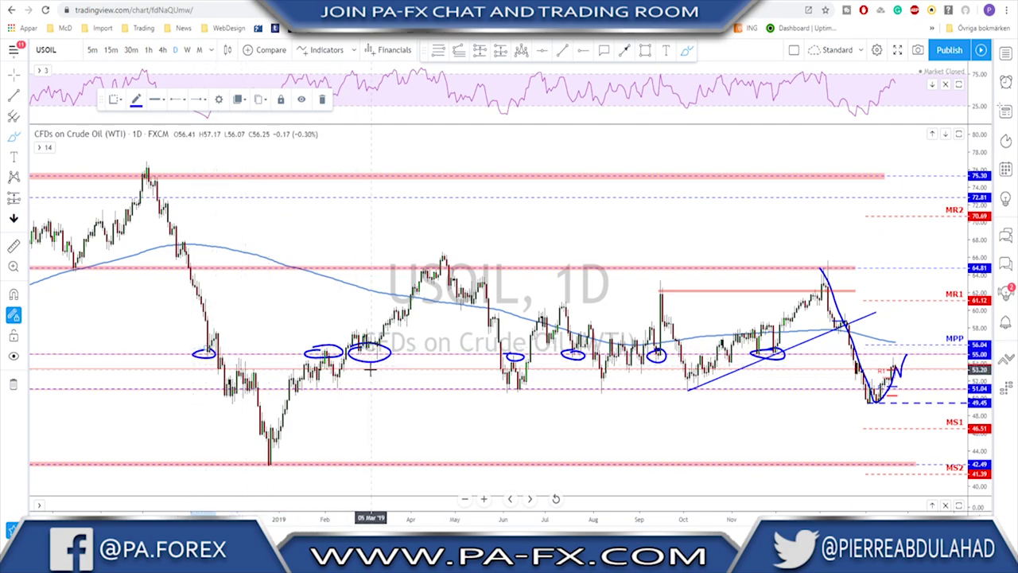
{"action": "key", "text": "ctrl+z"}
{"action": "key", "text": "ctrl+z"}
{"action": "key", "text": "ctrl+z"}
{"action": "key", "text": "ctrl+z"}
{"action": "key", "text": "ctrl+z"}
{"action": "key", "text": "ctrl+z"}
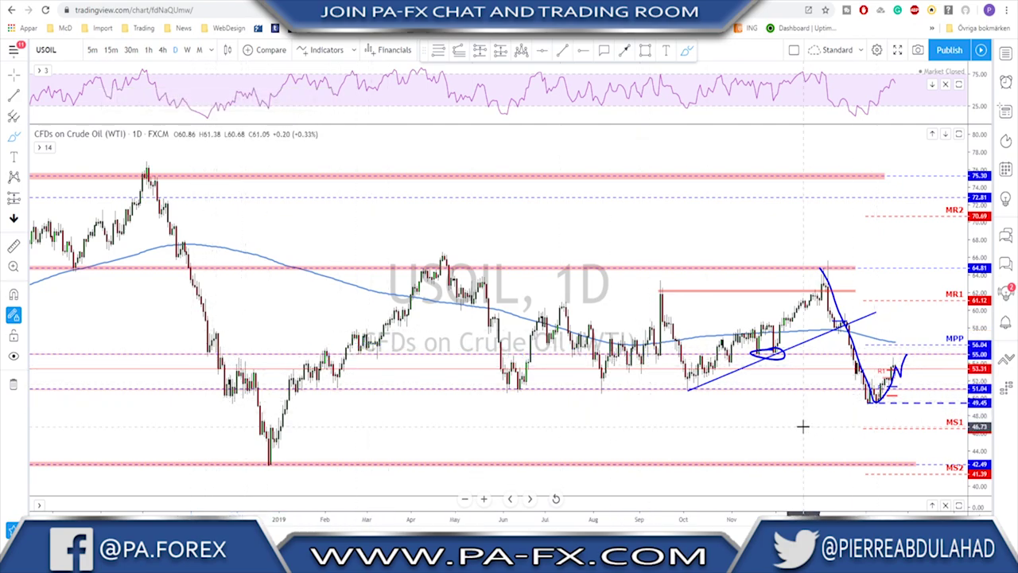
{"action": "scroll", "coordinate": [832, 422], "scroll_direction": "up", "scroll_amount": 4}
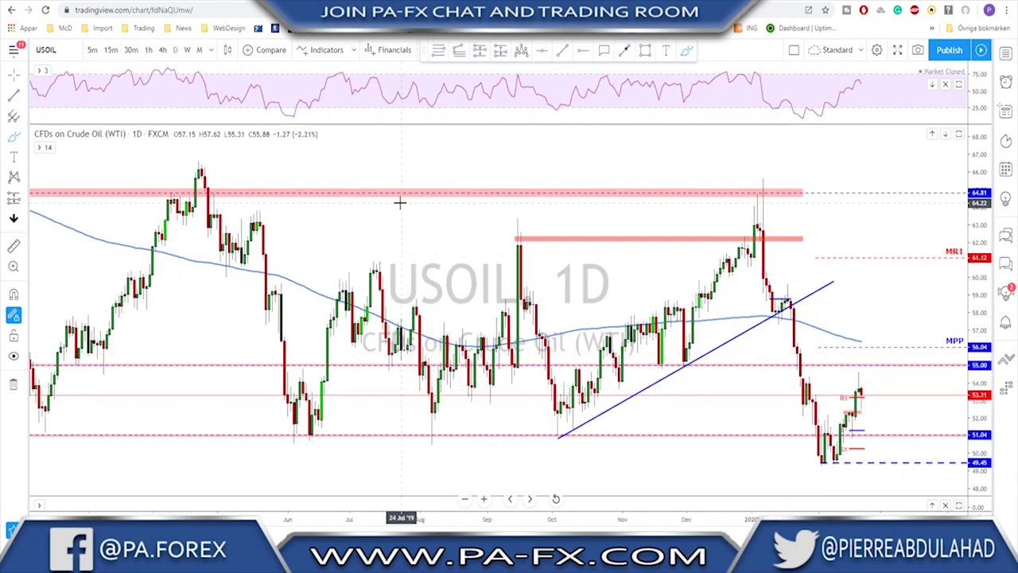
Switch the symbol to GOLD on the weekly timeframe and zoom in.
{"action": "key", "text": "space"}
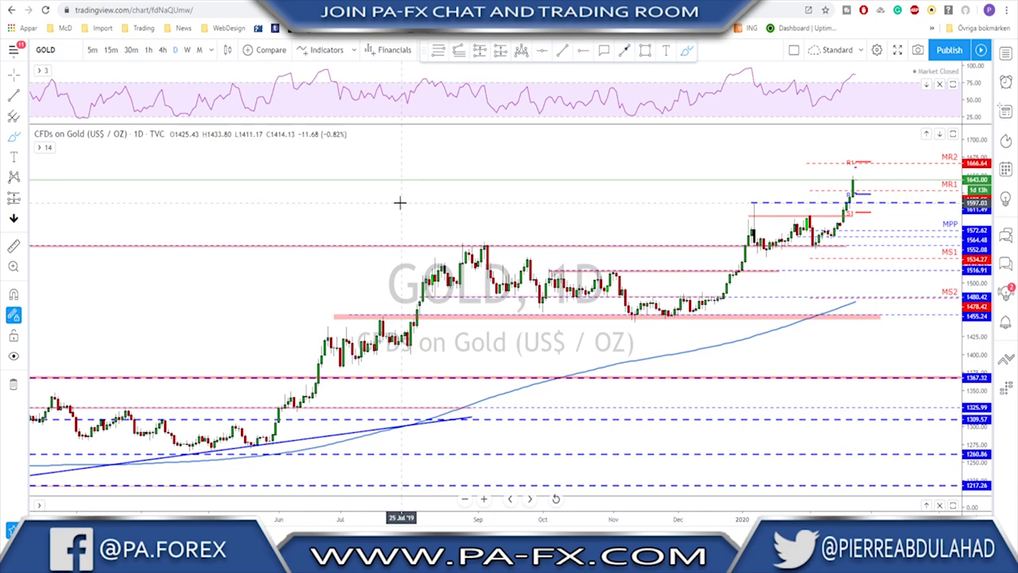
{"action": "left_click", "coordinate": [188, 49]}
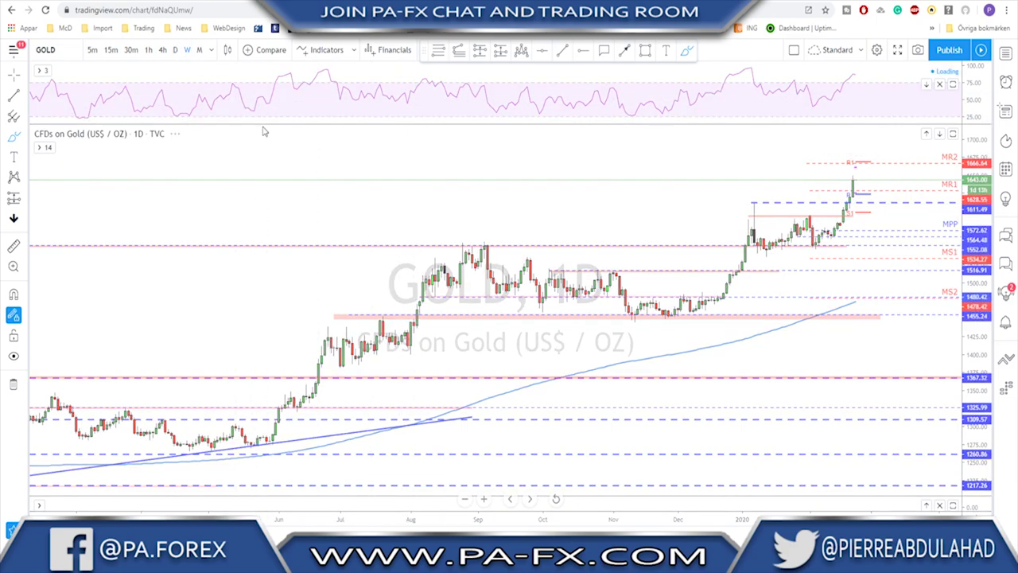
{"action": "scroll", "coordinate": [746, 376], "scroll_direction": "up", "scroll_amount": 2}
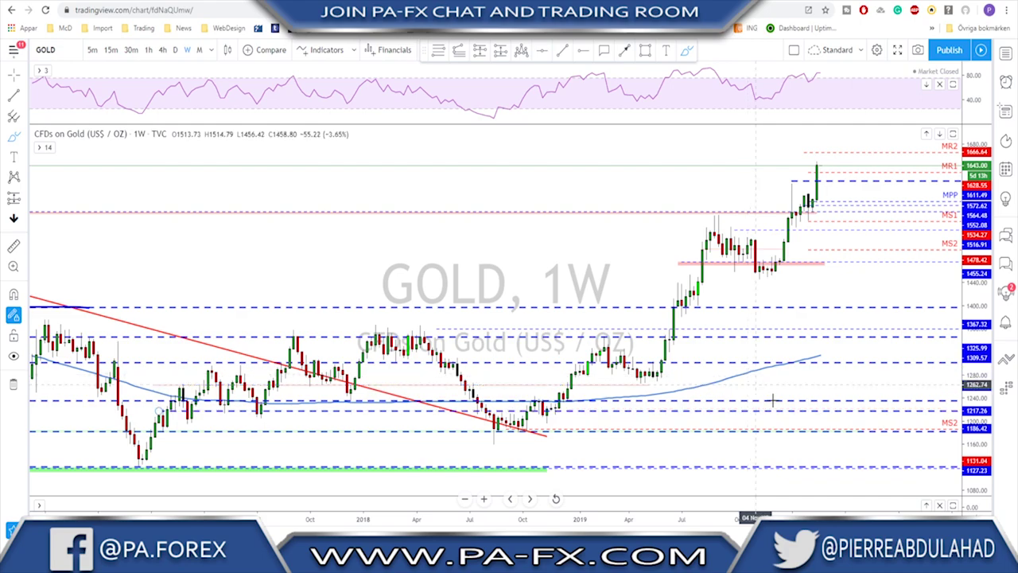
Zoom out on weekly GOLD and mark the 2016 peak with a short line, then undo it.
{"action": "scroll", "coordinate": [719, 311], "scroll_direction": "down", "scroll_amount": 3}
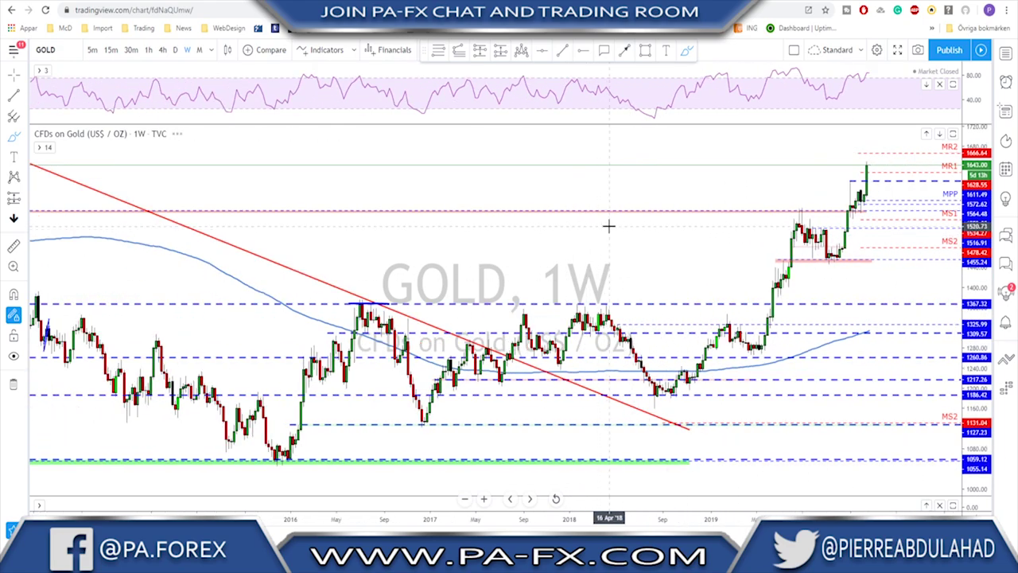
{"action": "scroll", "coordinate": [608, 226], "scroll_direction": "down", "scroll_amount": 1}
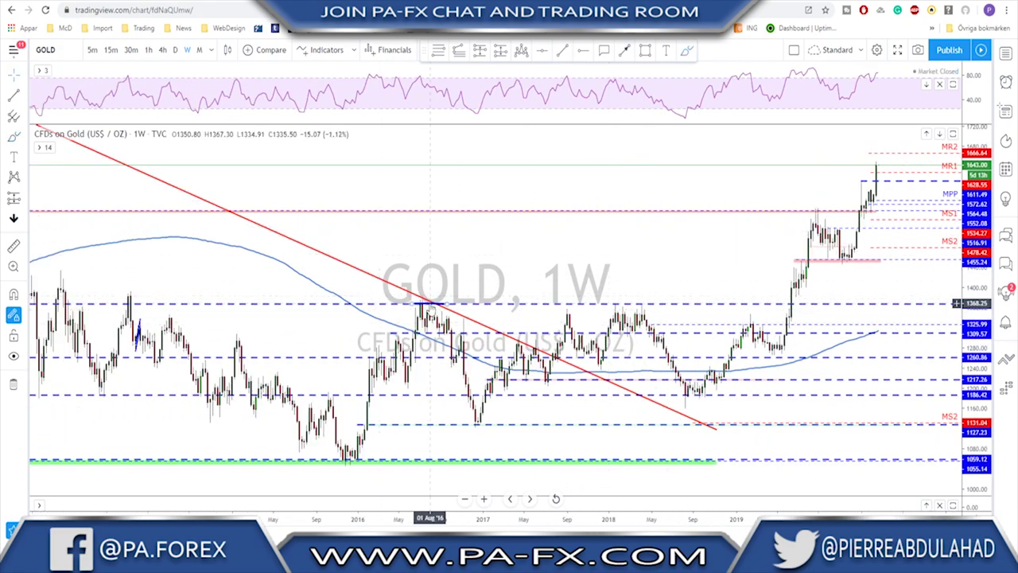
{"action": "left_click_drag", "start_coordinate": [429, 284], "coordinate": [465, 284]}
{"action": "key", "text": "ctrl+z"}
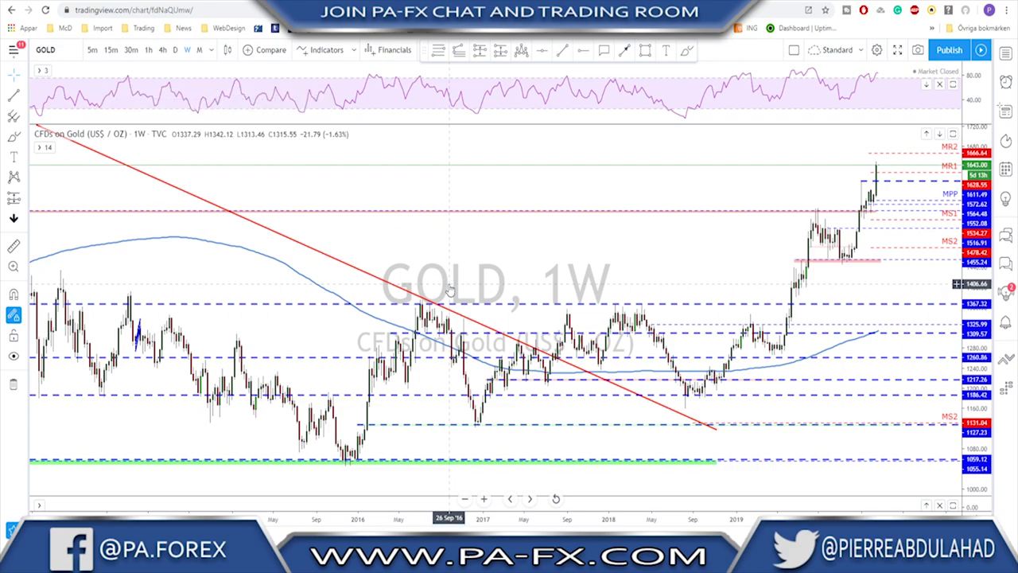
{"action": "scroll", "coordinate": [722, 241], "scroll_direction": "down", "scroll_amount": 1}
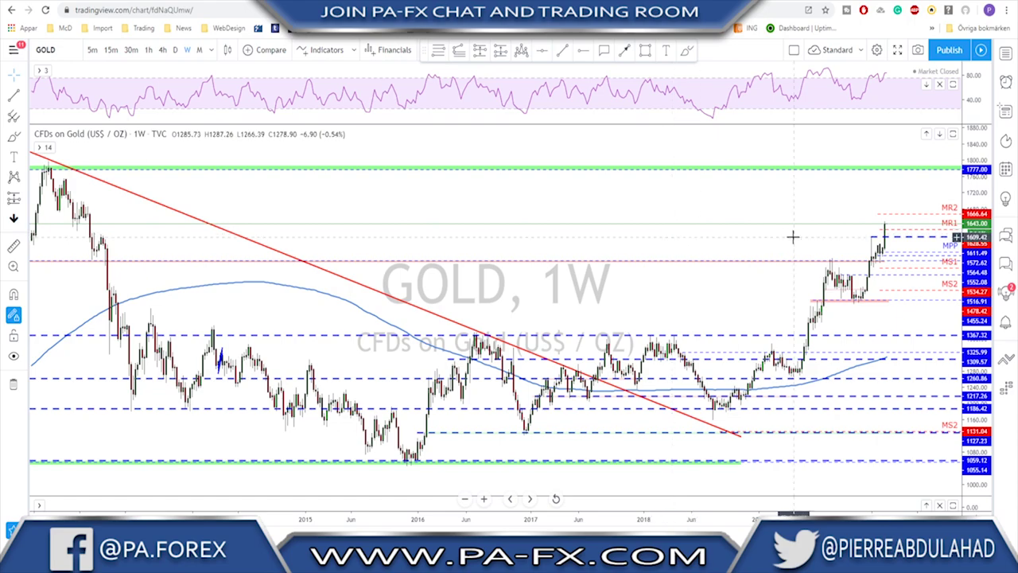
{"action": "scroll", "coordinate": [745, 245], "scroll_direction": "down", "scroll_amount": 1}
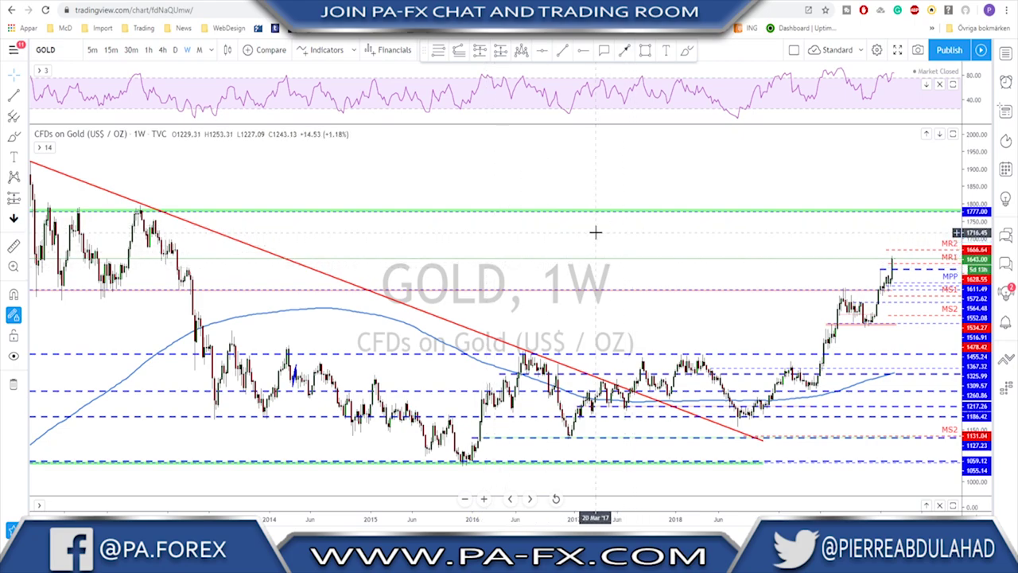
Select the green 1777 level, circle the 2012 peak near it, then undo the circle.
{"action": "left_click", "coordinate": [528, 212]}
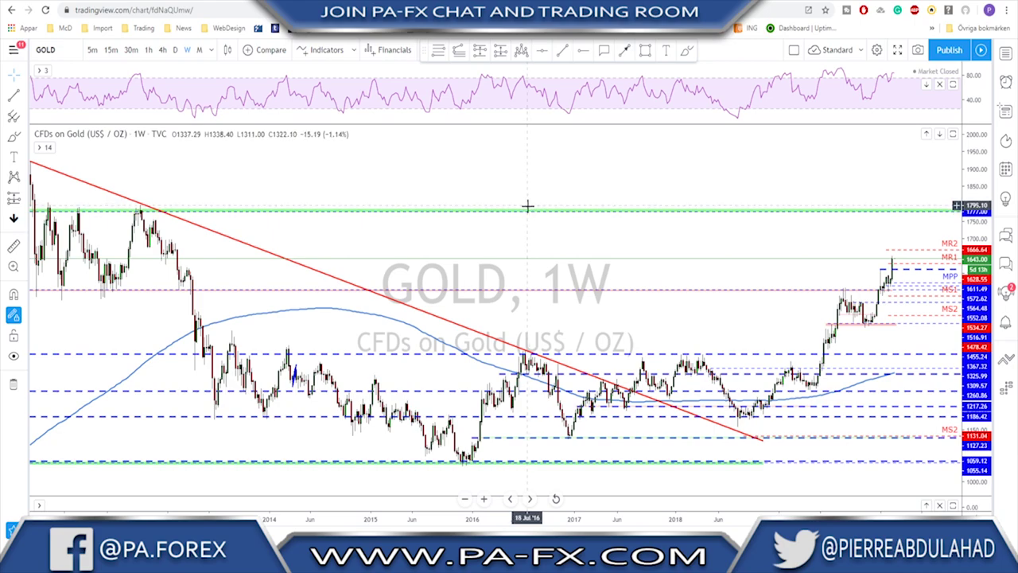
{"action": "scroll", "coordinate": [375, 150], "scroll_direction": "down", "scroll_amount": 5}
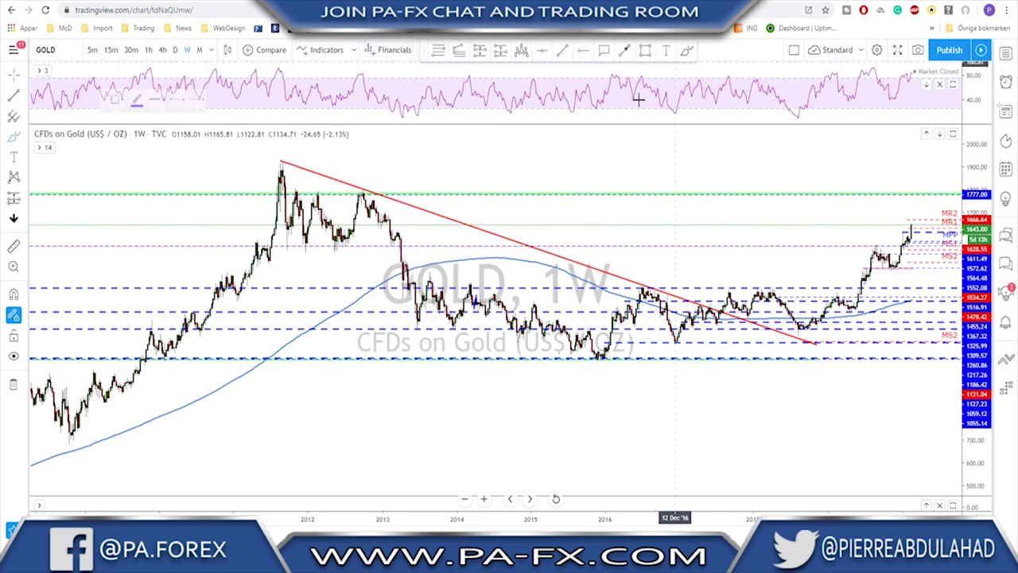
{"action": "mouse_move", "coordinate": [354, 178]}
{"action": "left_mouse_down"}
{"action": "mouse_move", "coordinate": [363, 186]}
{"action": "mouse_move", "coordinate": [305, 186]}
{"action": "left_mouse_up"}
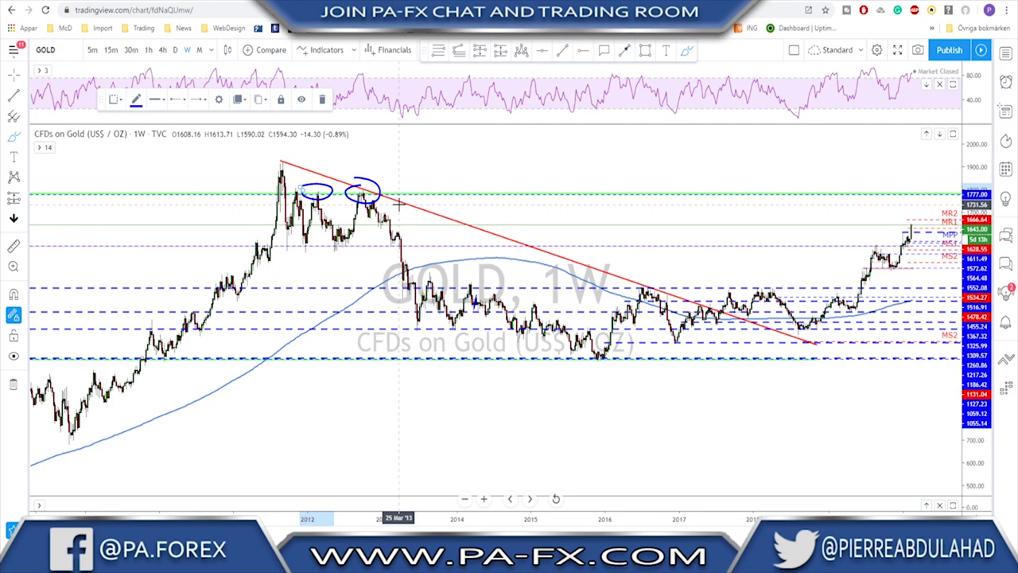
{"action": "key", "text": "ctrl+z"}
{"action": "key", "text": "ctrl+z"}
{"action": "scroll", "coordinate": [640, 280], "scroll_direction": "up", "scroll_amount": 1}
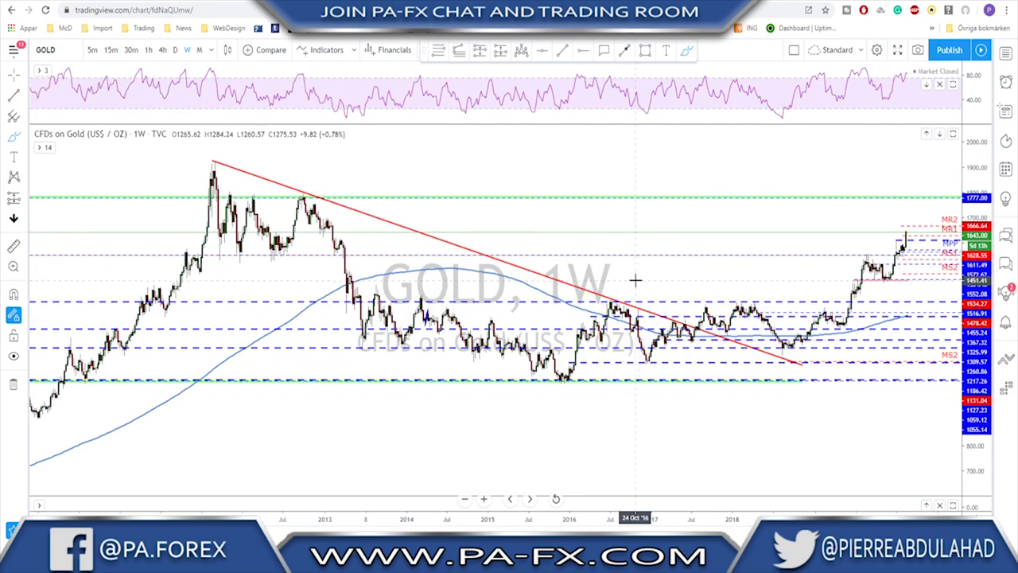
{"action": "scroll", "coordinate": [635, 280], "scroll_direction": "up", "scroll_amount": 1}
Trace and erase the 2018–2019 rally, then show GOLD daily with space after the latest bar.
{"action": "mouse_move", "coordinate": [762, 372]}
{"action": "left_mouse_down"}
{"action": "mouse_move", "coordinate": [794, 351]}
{"action": "mouse_move", "coordinate": [832, 346]}
{"action": "mouse_move", "coordinate": [857, 272]}
{"action": "mouse_move", "coordinate": [880, 293]}
{"action": "mouse_move", "coordinate": [900, 238]}
{"action": "left_mouse_up"}
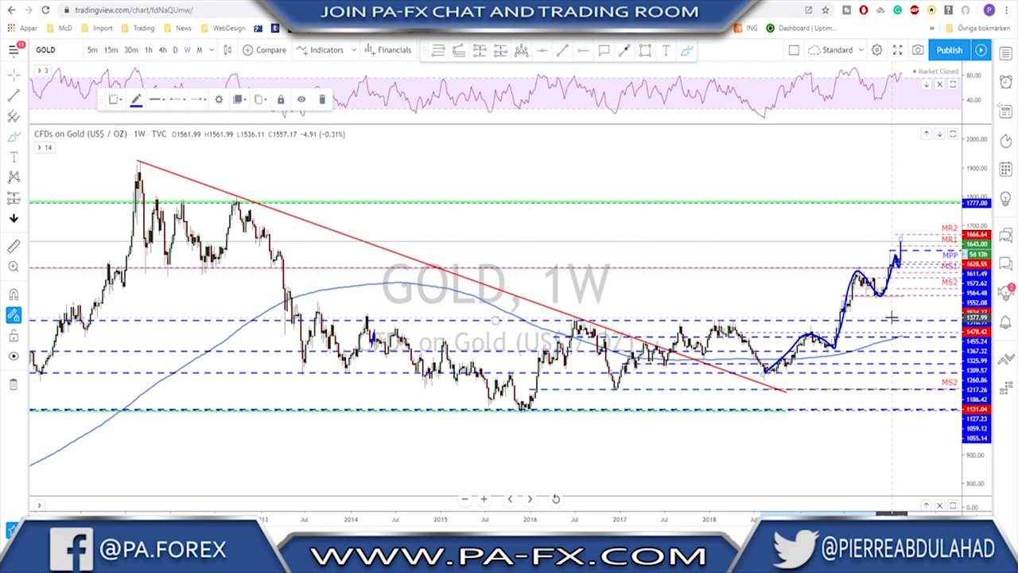
{"action": "key", "text": "Delete"}
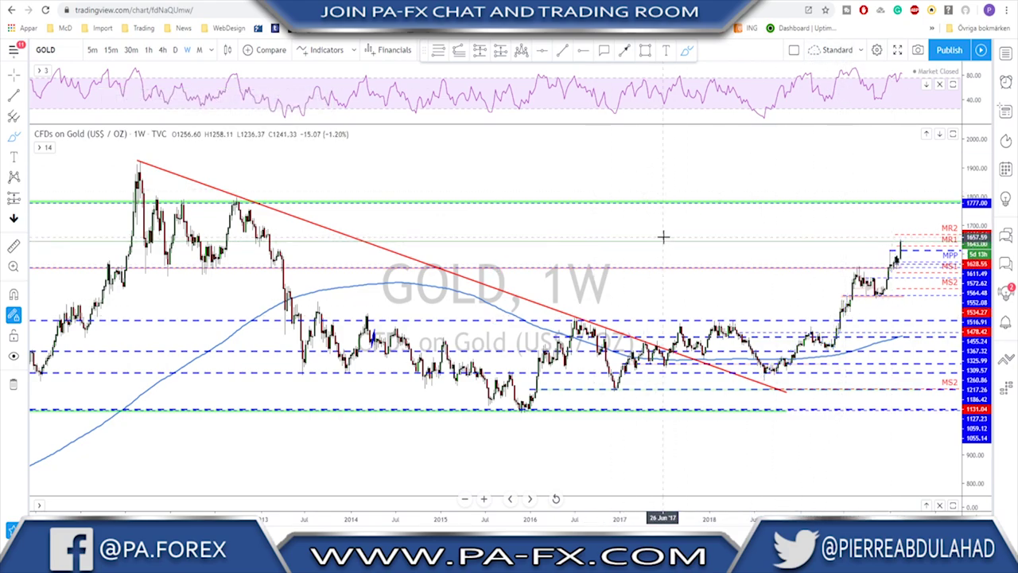
{"action": "left_click", "coordinate": [176, 49]}
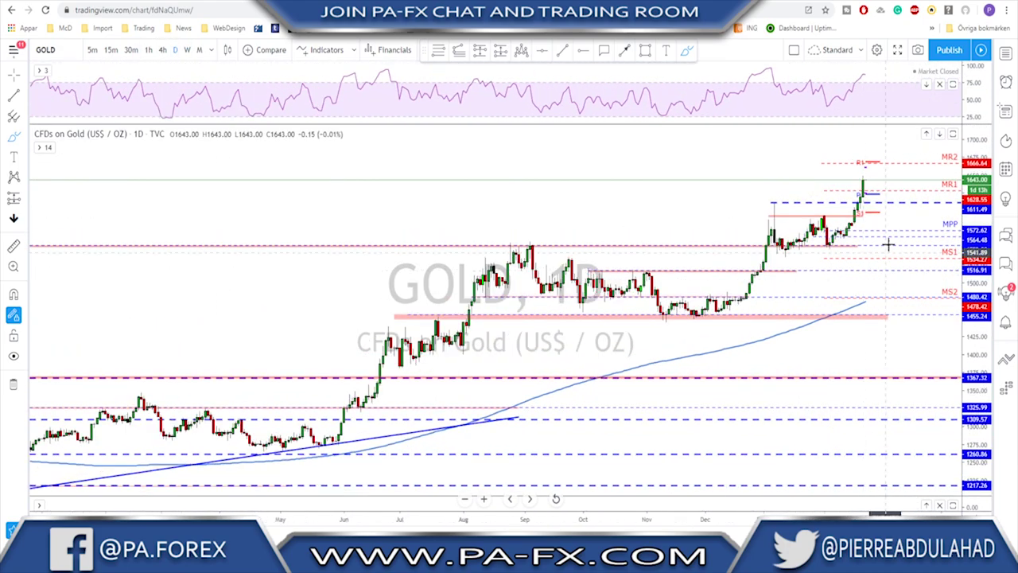
{"action": "left_click_drag", "start_coordinate": [900, 216], "coordinate": [837, 215]}
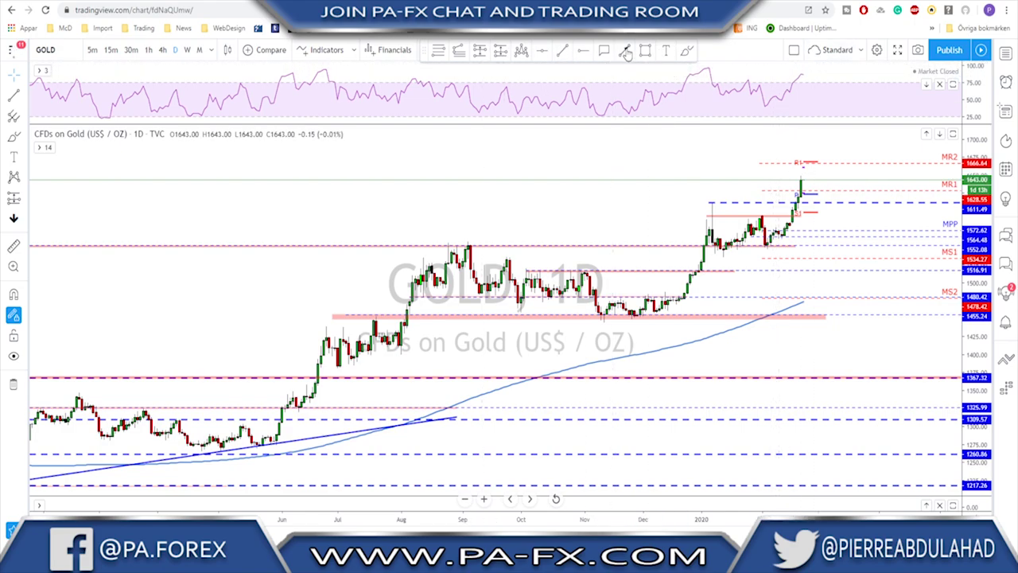
{"action": "left_click", "coordinate": [626, 52]}
{"action": "mouse_move", "coordinate": [801, 177]}
{"action": "left_mouse_down"}
{"action": "mouse_move", "coordinate": [810, 208]}
{"action": "mouse_move", "coordinate": [803, 199]}
{"action": "mouse_move", "coordinate": [713, 207]}
{"action": "left_mouse_up"}
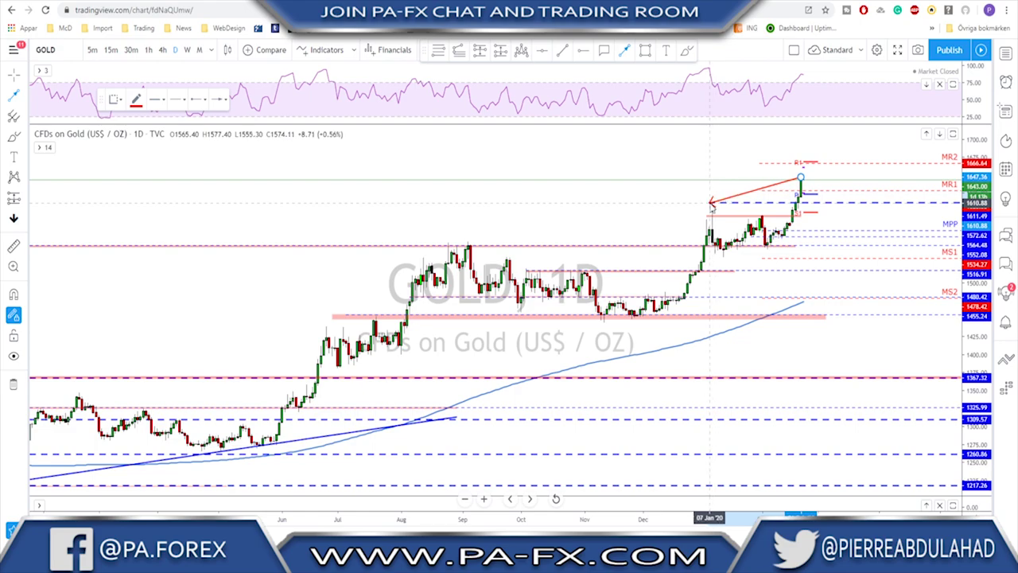
{"action": "left_click_drag", "start_coordinate": [712, 205], "coordinate": [821, 215]}
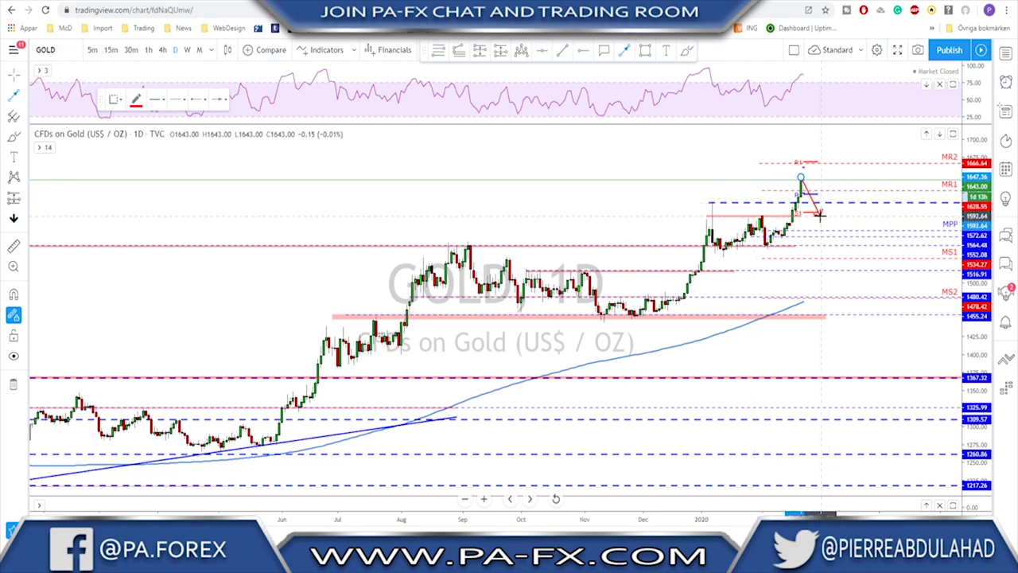
{"action": "left_click", "coordinate": [819, 215]}
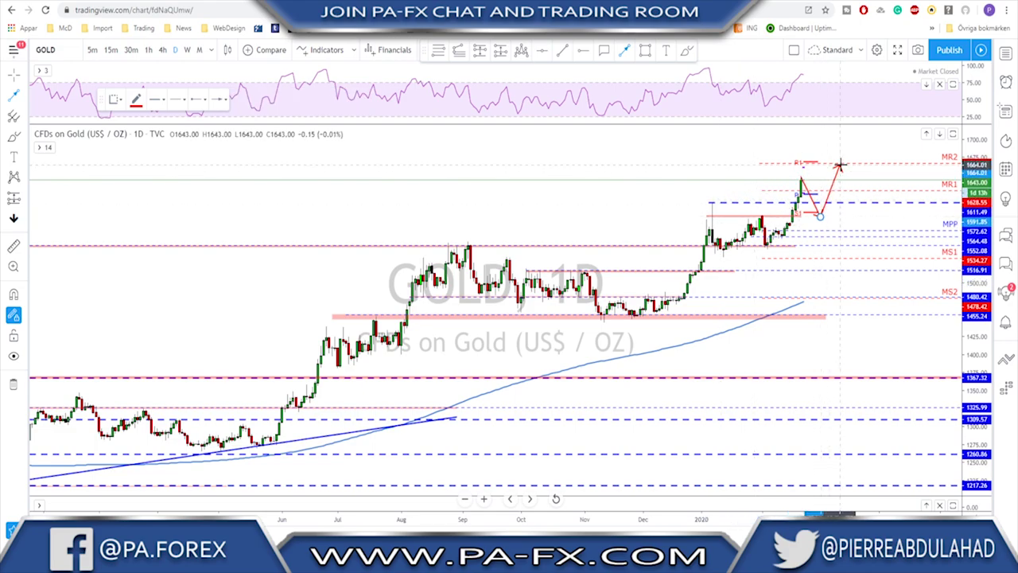
{"action": "key", "text": "Escape"}
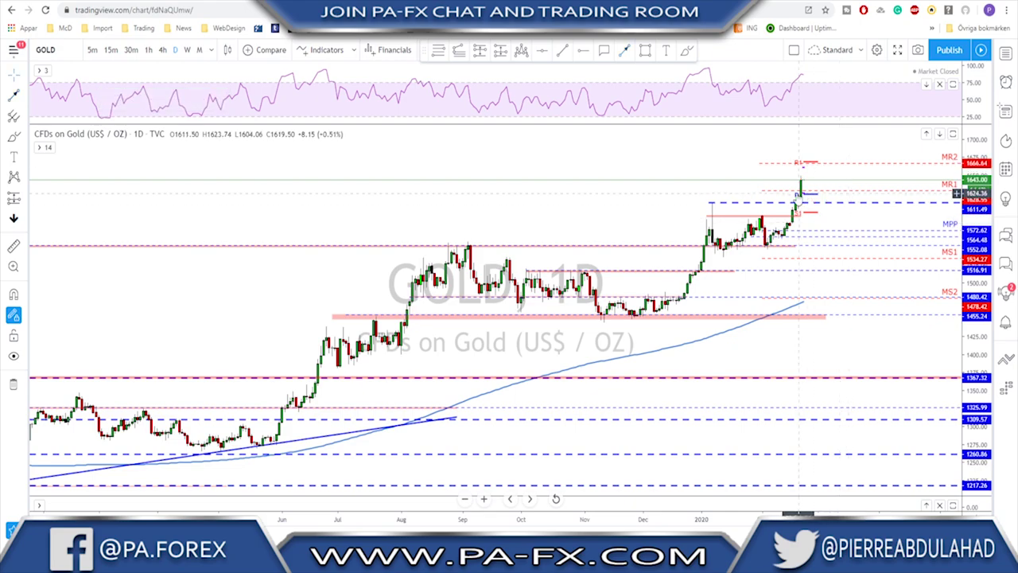
On GOLD 4-hour, brush a blue dip-then-rally path after the latest candles, then switch to EURUSD.
{"action": "left_click", "coordinate": [162, 50]}
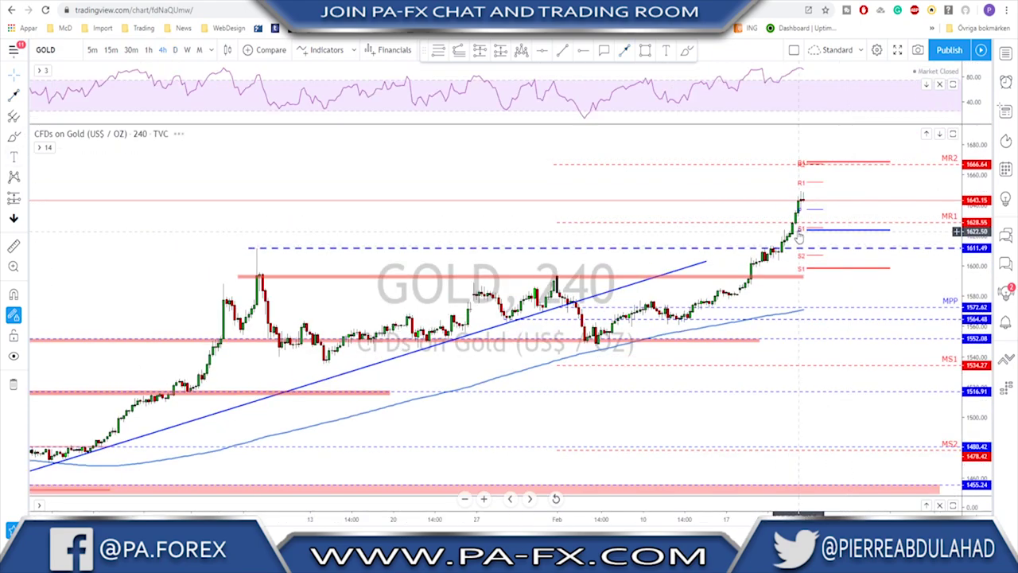
{"action": "key", "text": "alt+b"}
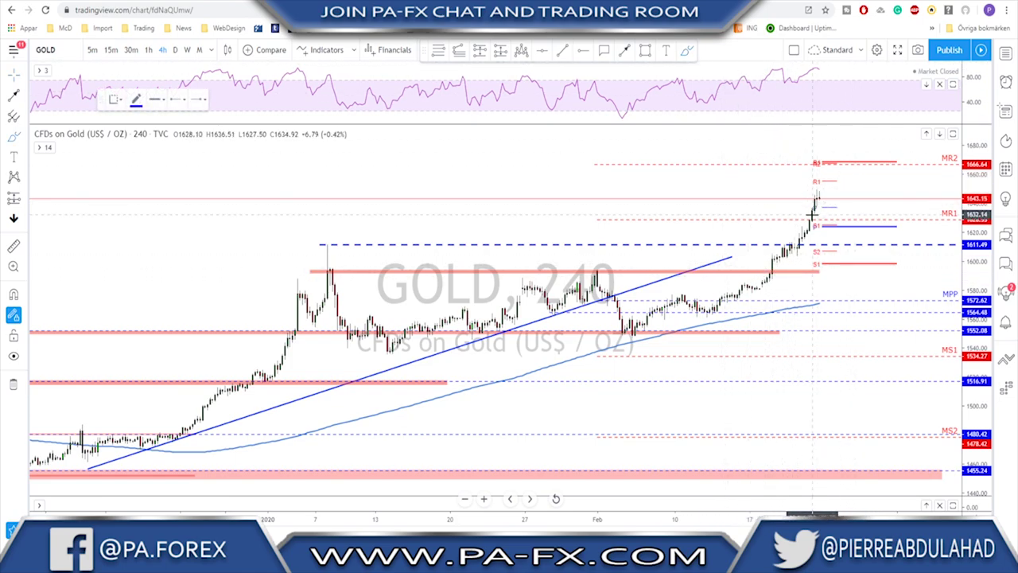
{"action": "mouse_move", "coordinate": [818, 198]}
{"action": "left_mouse_down"}
{"action": "mouse_move", "coordinate": [851, 248]}
{"action": "mouse_move", "coordinate": [869, 191]}
{"action": "left_mouse_up"}
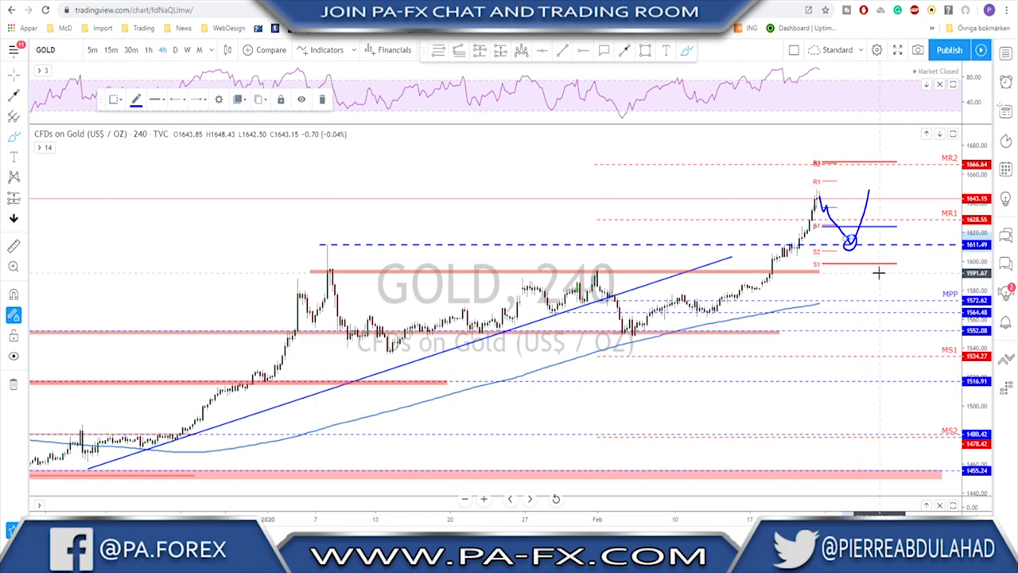
{"action": "left_click", "coordinate": [878, 273]}
{"action": "key", "text": "space"}
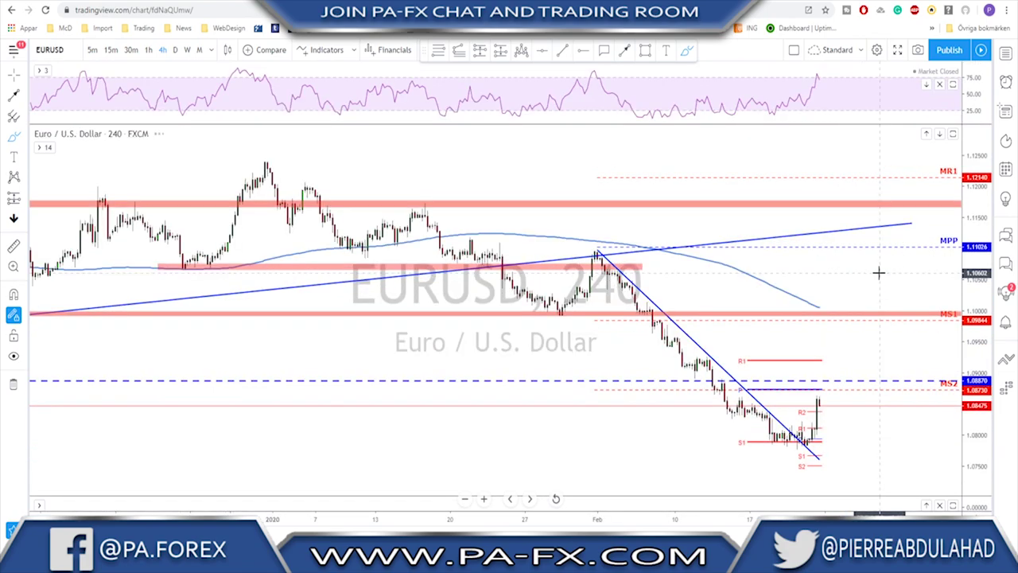
On weekly EURUSD, circle and delete the 2019 and early-2017 lows, then move to daily.
{"action": "left_click", "coordinate": [188, 49]}
{"action": "left_click_drag", "start_coordinate": [798, 399], "coordinate": [682, 414]}
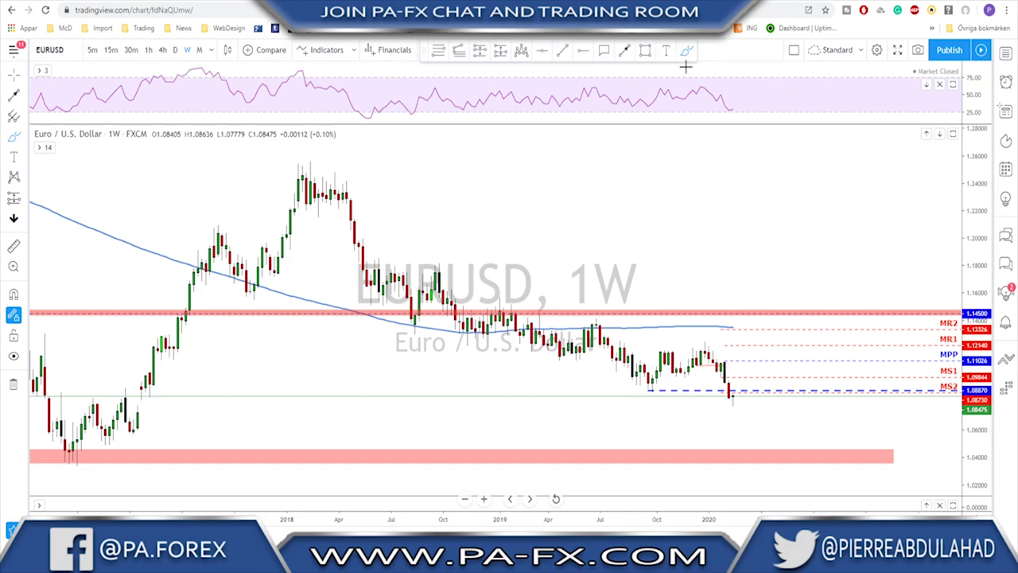
{"action": "mouse_move", "coordinate": [669, 390]}
{"action": "left_mouse_down"}
{"action": "mouse_move", "coordinate": [646, 389]}
{"action": "mouse_move", "coordinate": [668, 391]}
{"action": "left_mouse_up"}
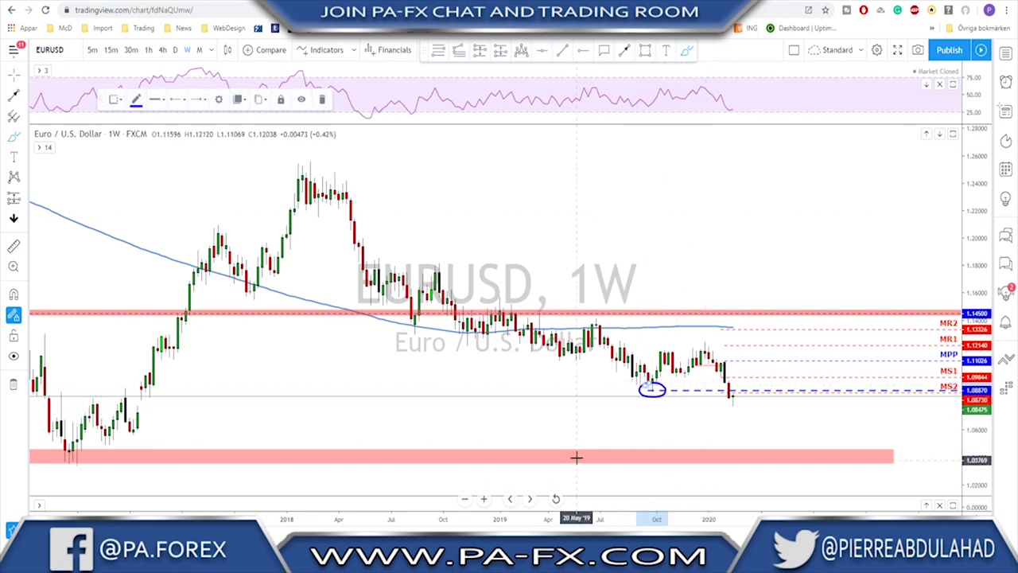
{"action": "key", "text": "Delete"}
{"action": "mouse_move", "coordinate": [146, 393]}
{"action": "left_mouse_down"}
{"action": "mouse_move", "coordinate": [155, 409]}
{"action": "mouse_move", "coordinate": [153, 382]}
{"action": "mouse_move", "coordinate": [145, 393]}
{"action": "left_mouse_up"}
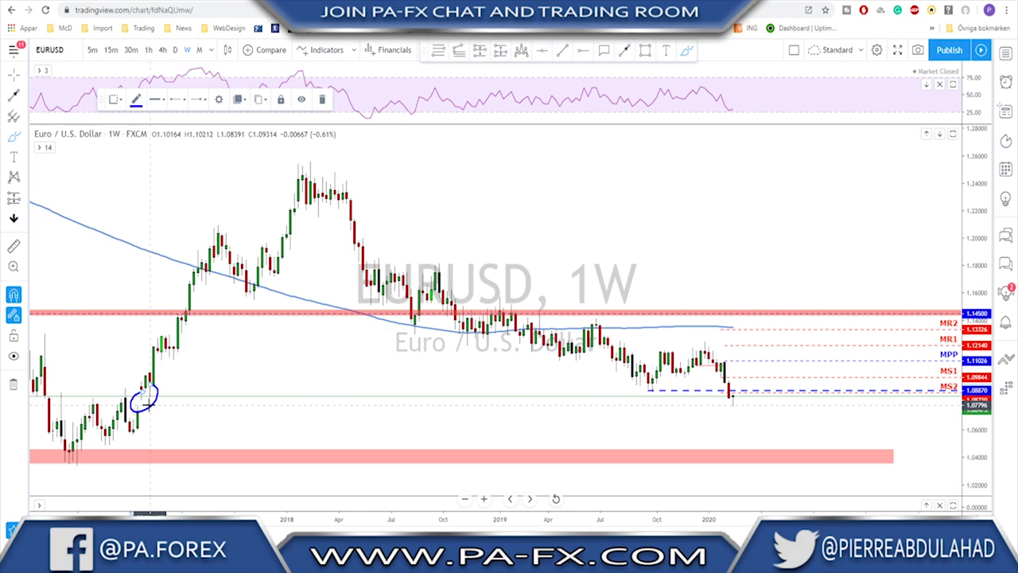
{"action": "key", "text": "Delete"}
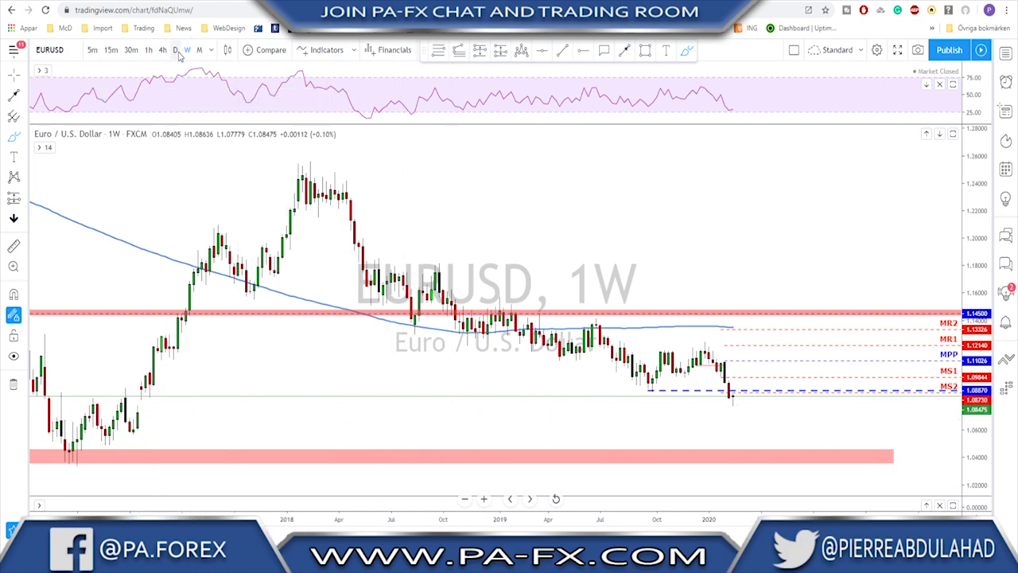
{"action": "left_click", "coordinate": [175, 49]}
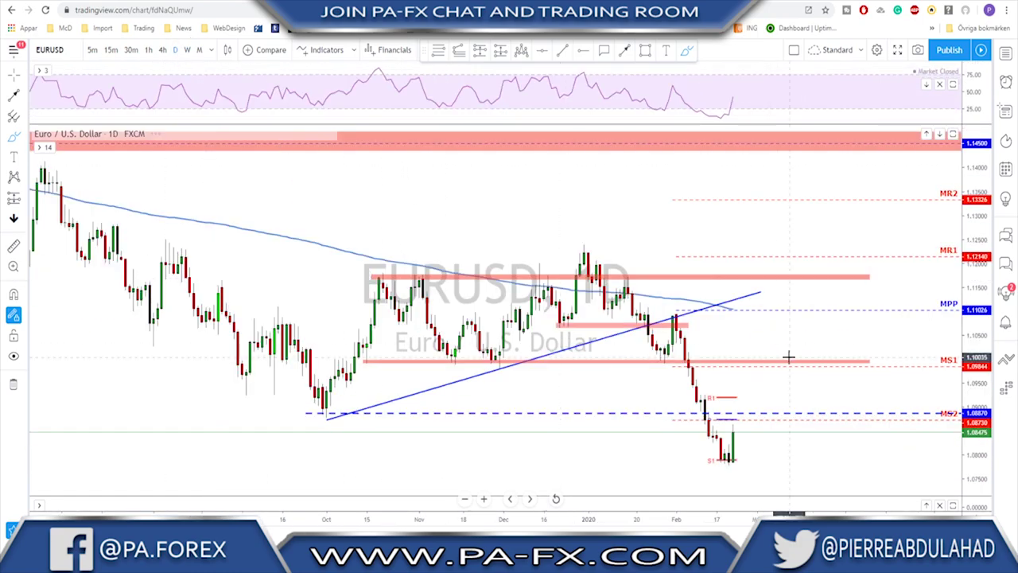
Circle and remove the late-January decline and October low on daily EURUSD, then go to 4-hour.
{"action": "mouse_move", "coordinate": [732, 326]}
{"action": "left_mouse_down"}
{"action": "mouse_move", "coordinate": [726, 374]}
{"action": "mouse_move", "coordinate": [768, 461]}
{"action": "mouse_move", "coordinate": [737, 316]}
{"action": "left_mouse_up"}
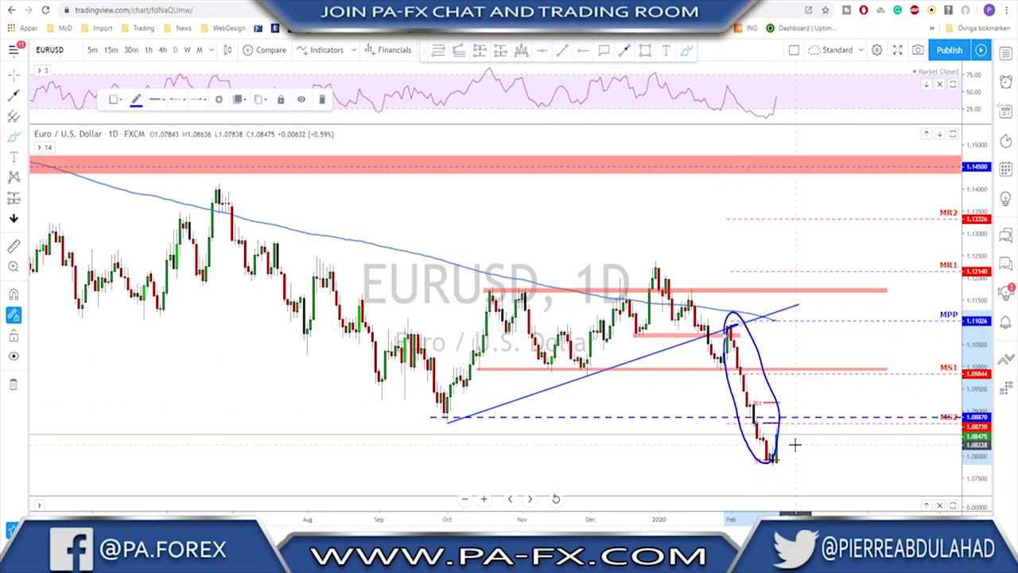
{"action": "key", "text": "Delete"}
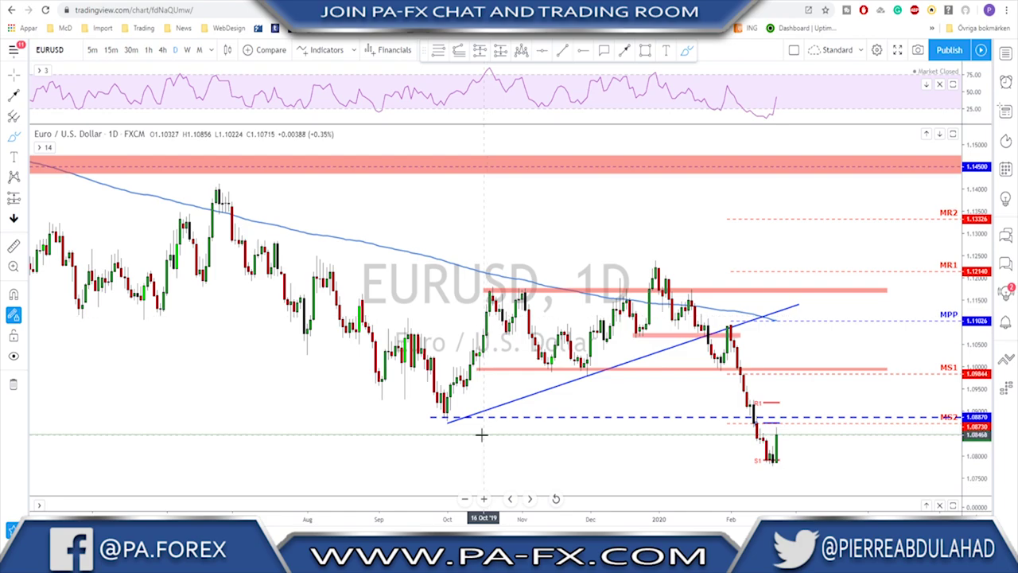
{"action": "left_click", "coordinate": [428, 413]}
{"action": "left_click", "coordinate": [458, 416]}
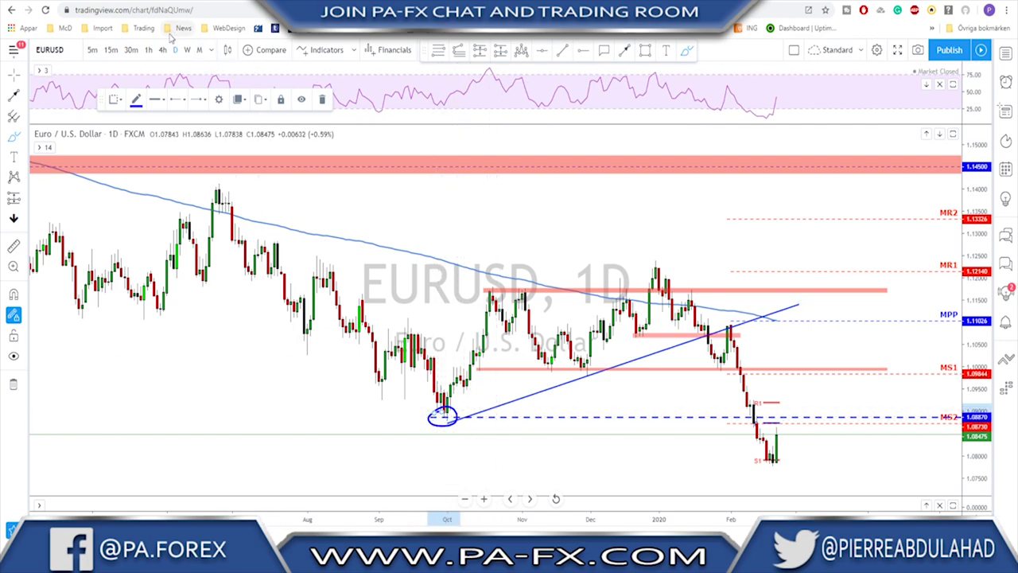
{"action": "key", "text": "Delete"}
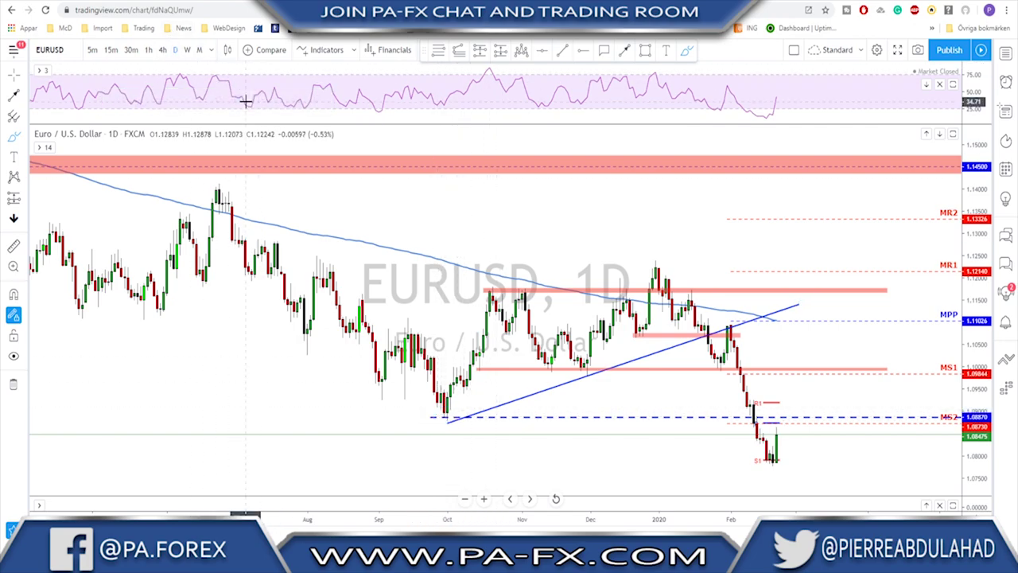
{"action": "left_click", "coordinate": [162, 50]}
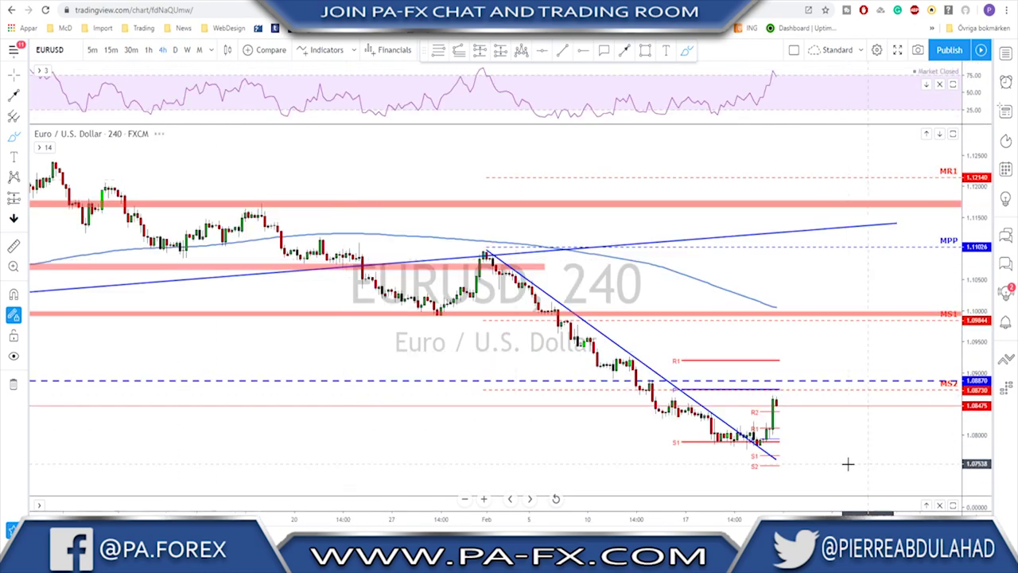
Sketch a blue rally to the MS1 target with a circle, then undo both.
{"action": "mouse_move", "coordinate": [773, 398]}
{"action": "left_mouse_down"}
{"action": "mouse_move", "coordinate": [780, 408]}
{"action": "mouse_move", "coordinate": [798, 390]}
{"action": "mouse_move", "coordinate": [814, 346]}
{"action": "left_mouse_up"}
{"action": "scroll", "coordinate": [819, 351], "scroll_direction": "down", "scroll_amount": 5}
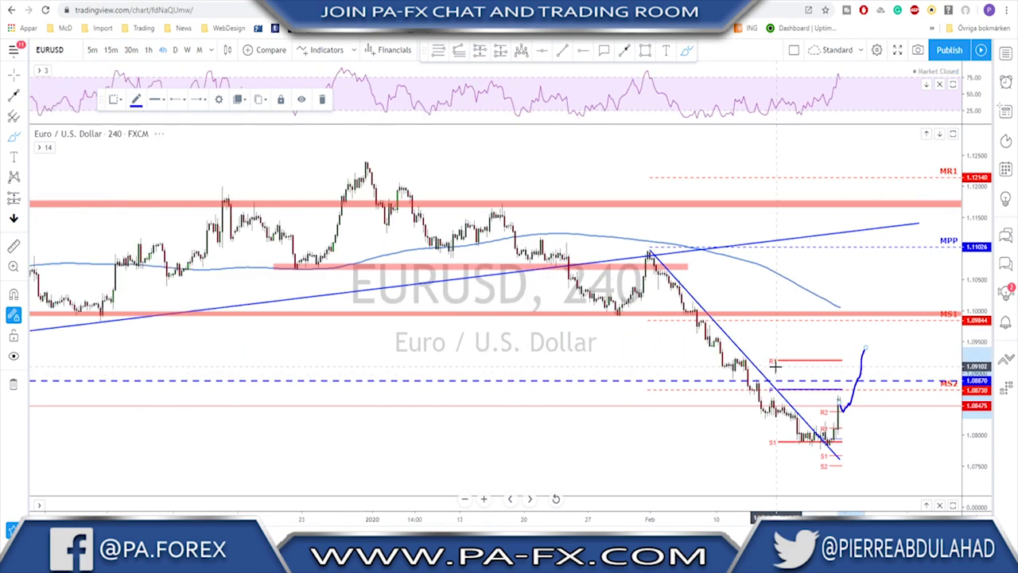
{"action": "mouse_move", "coordinate": [907, 315]}
{"action": "left_mouse_down"}
{"action": "mouse_move", "coordinate": [896, 322]}
{"action": "mouse_move", "coordinate": [909, 309]}
{"action": "left_mouse_up"}
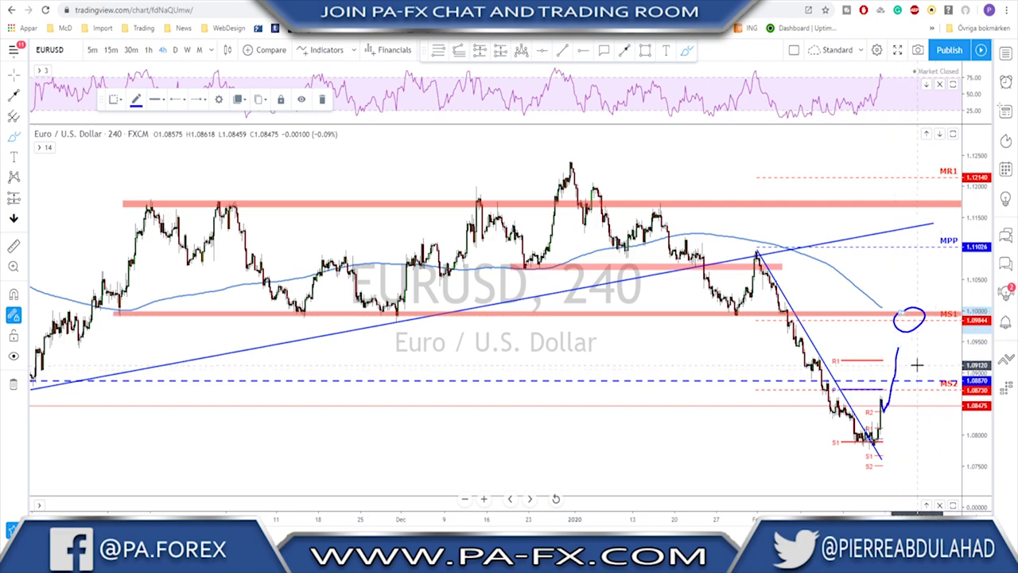
{"action": "key", "text": "ctrl+z"}
{"action": "key", "text": "ctrl+z"}
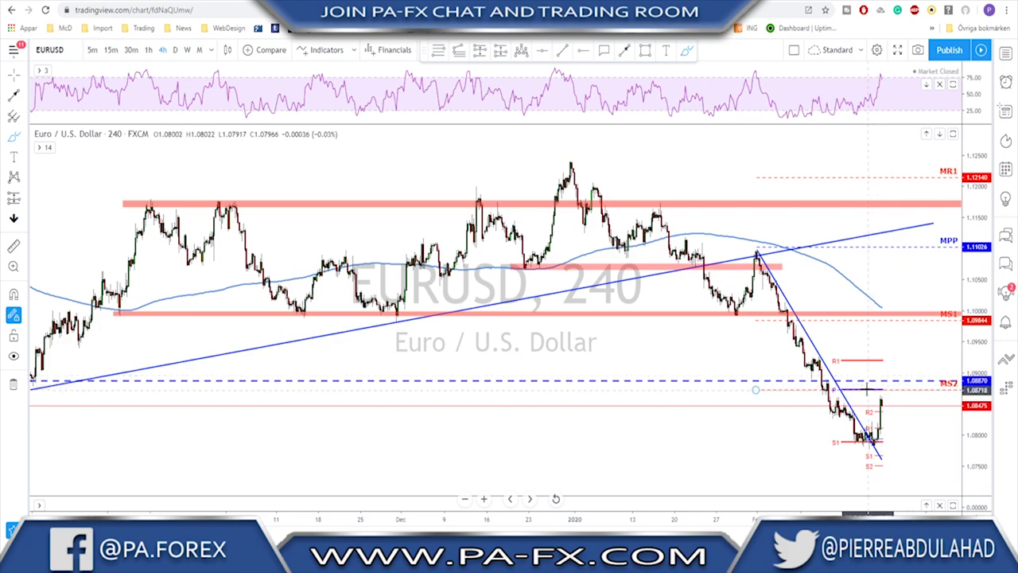
Zoom the chart and switch EURUSD to the 60-minute timeframe.
{"action": "scroll", "coordinate": [689, 422], "scroll_direction": "down", "scroll_amount": 1}
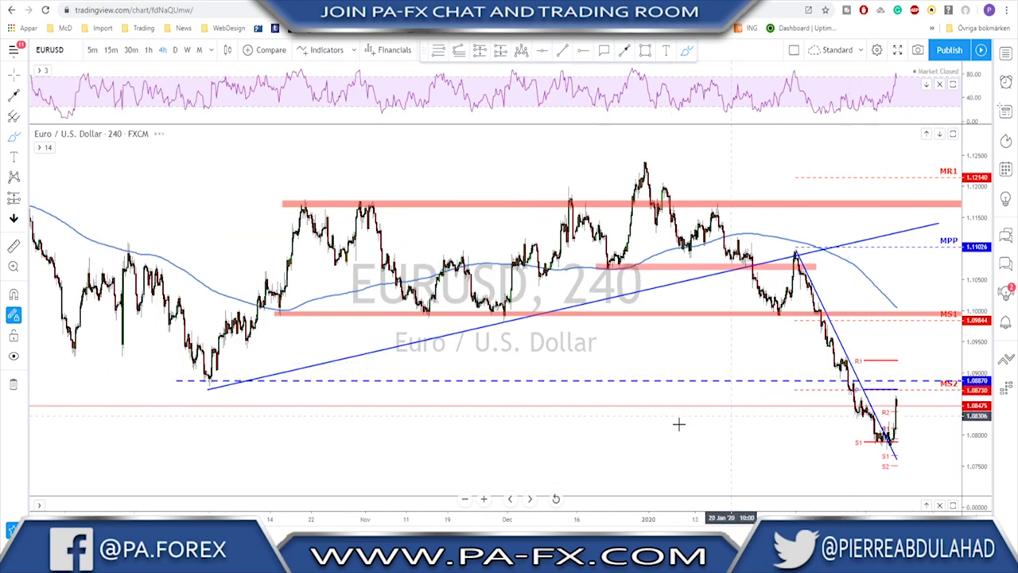
{"action": "scroll", "coordinate": [713, 412], "scroll_direction": "down", "scroll_amount": 1}
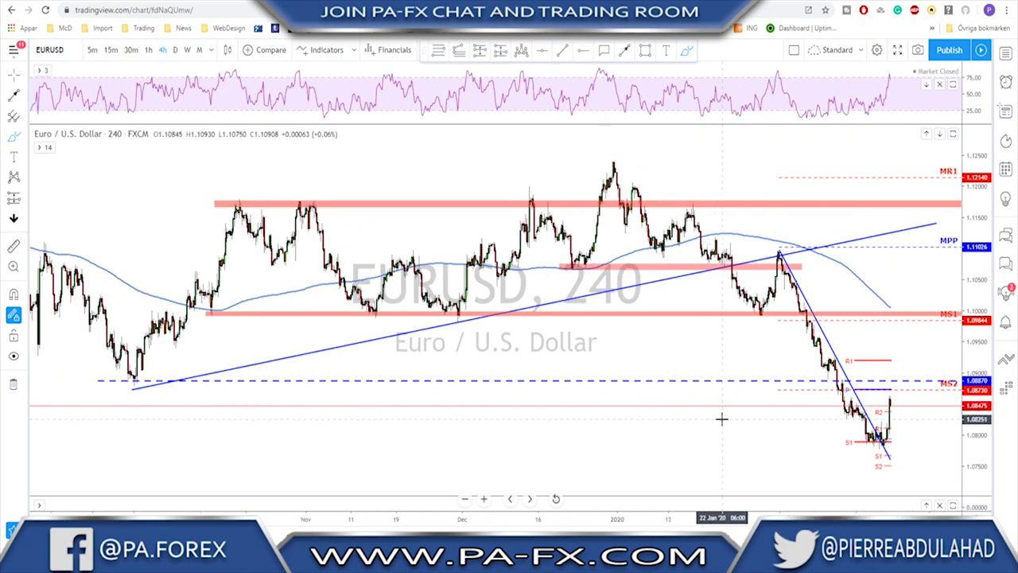
{"action": "scroll", "coordinate": [841, 448], "scroll_direction": "up", "scroll_amount": 1}
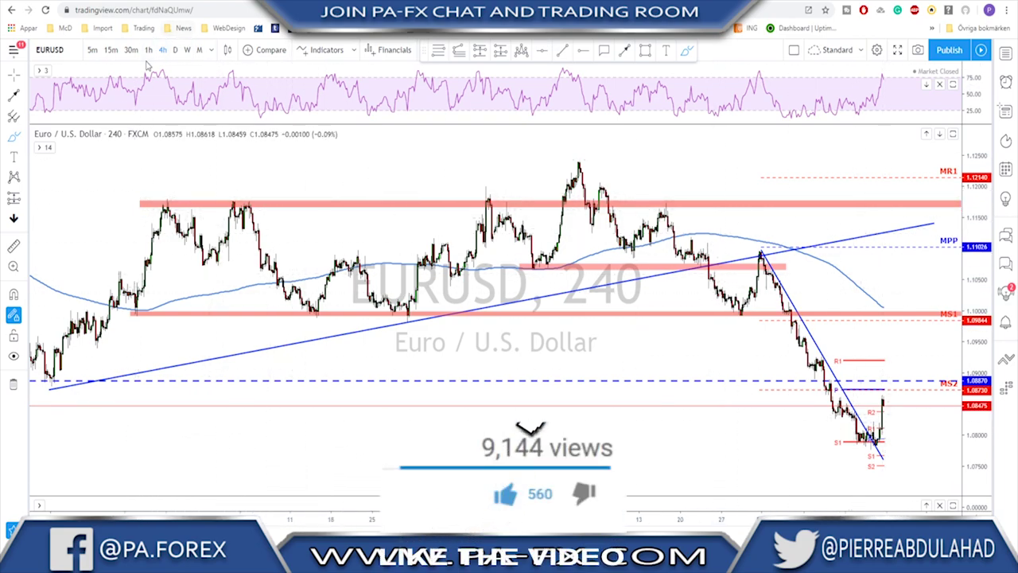
{"action": "type", "text": "60"}
{"action": "key", "text": "Return"}
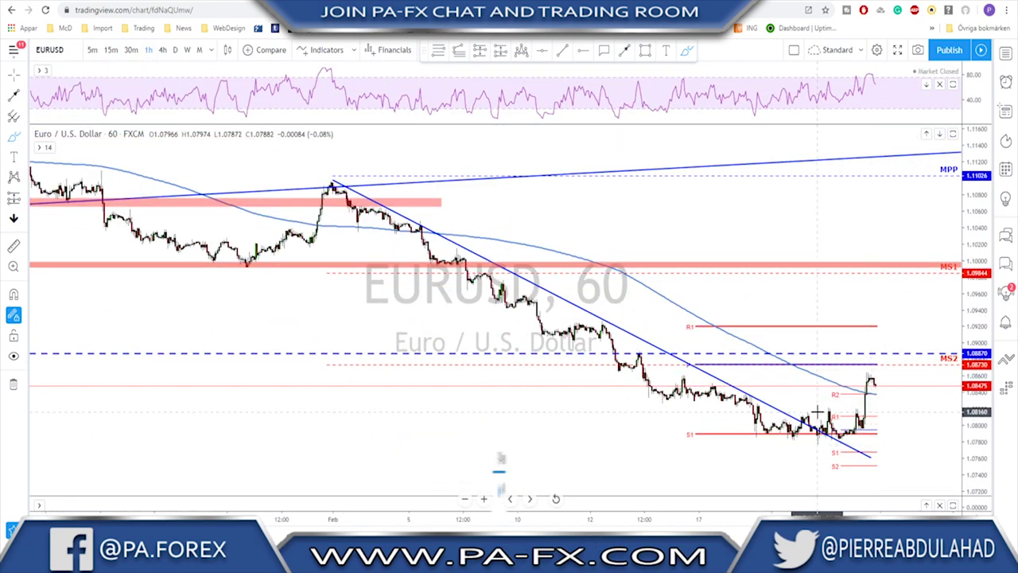
Draw and delete a short blue line at the breakout level, and cancel a trend line.
{"action": "left_click_drag", "start_coordinate": [827, 411], "coordinate": [919, 409]}
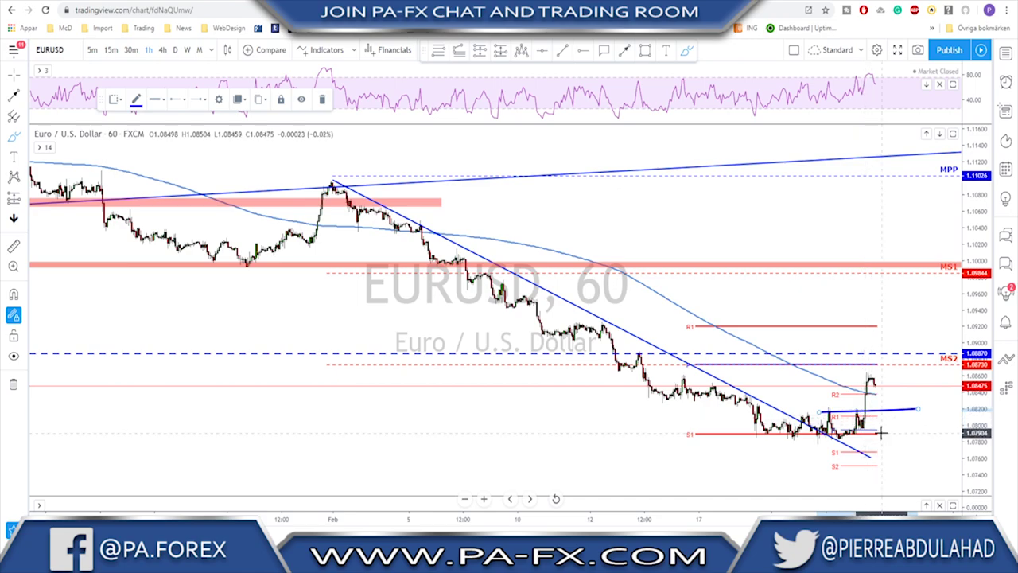
{"action": "key", "text": "Delete"}
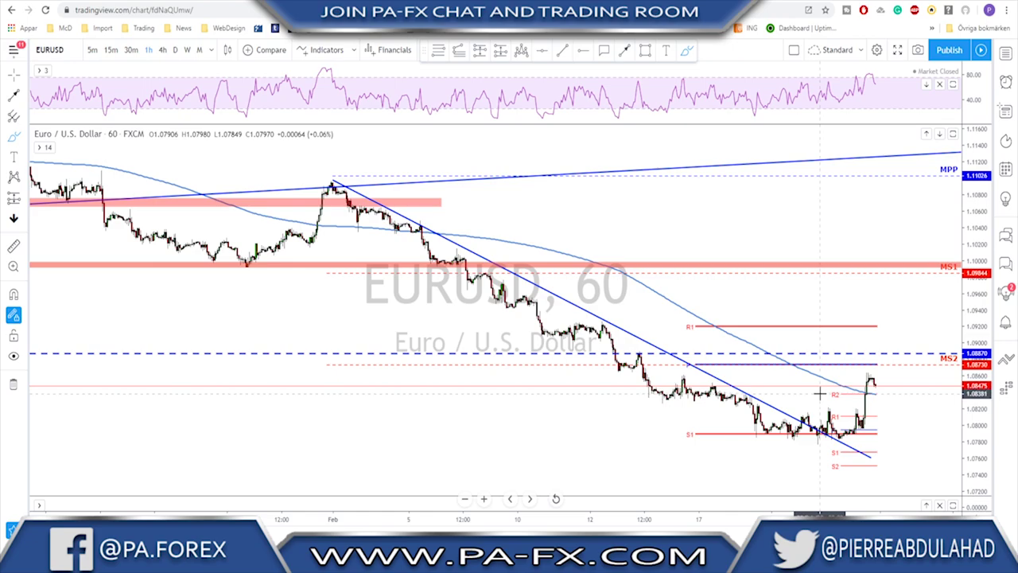
{"action": "scroll", "coordinate": [693, 425], "scroll_direction": "down", "scroll_amount": 2}
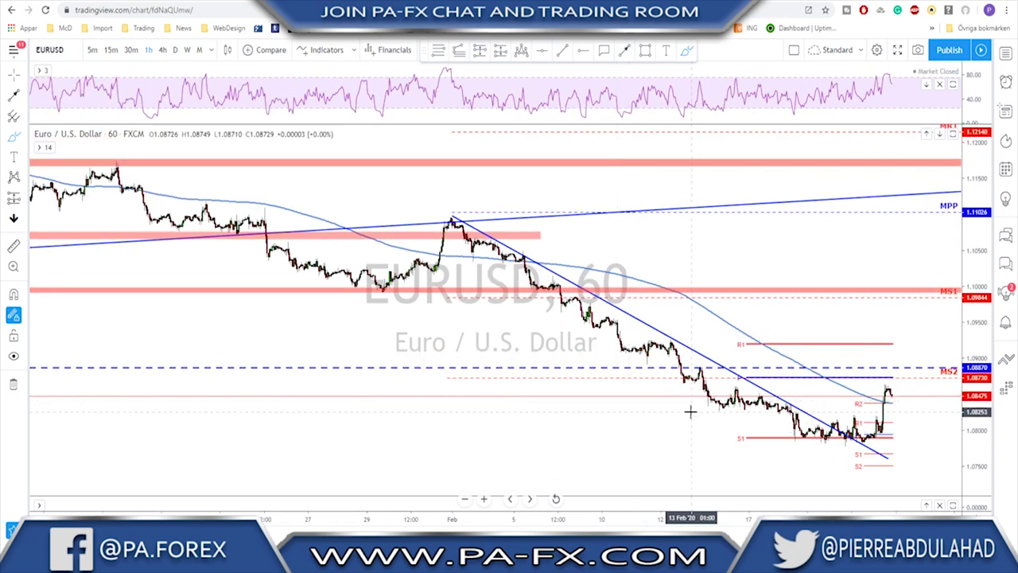
{"action": "scroll", "coordinate": [626, 409], "scroll_direction": "up", "scroll_amount": 1}
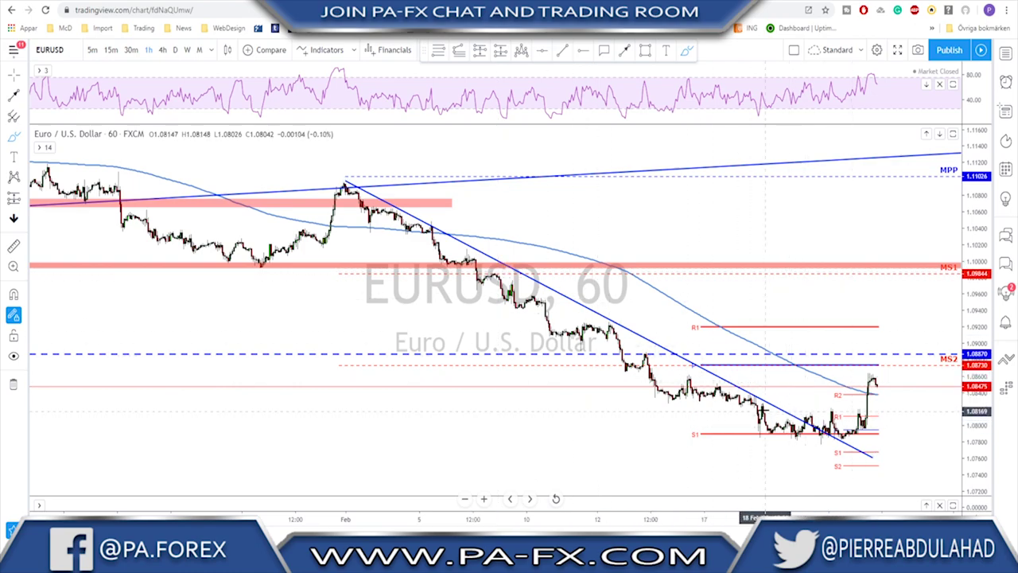
{"action": "left_click", "coordinate": [744, 410]}
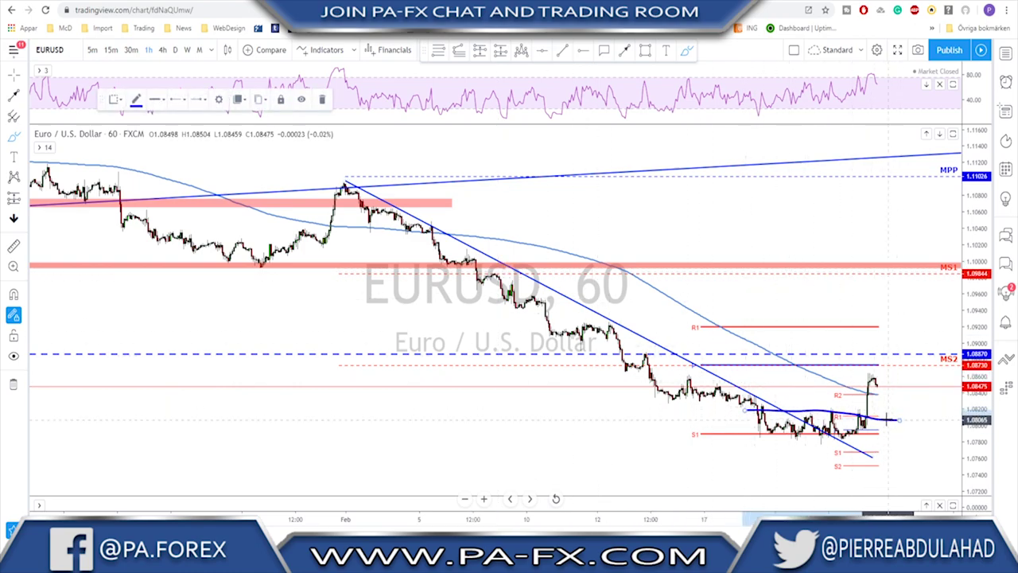
{"action": "key", "text": "Escape"}
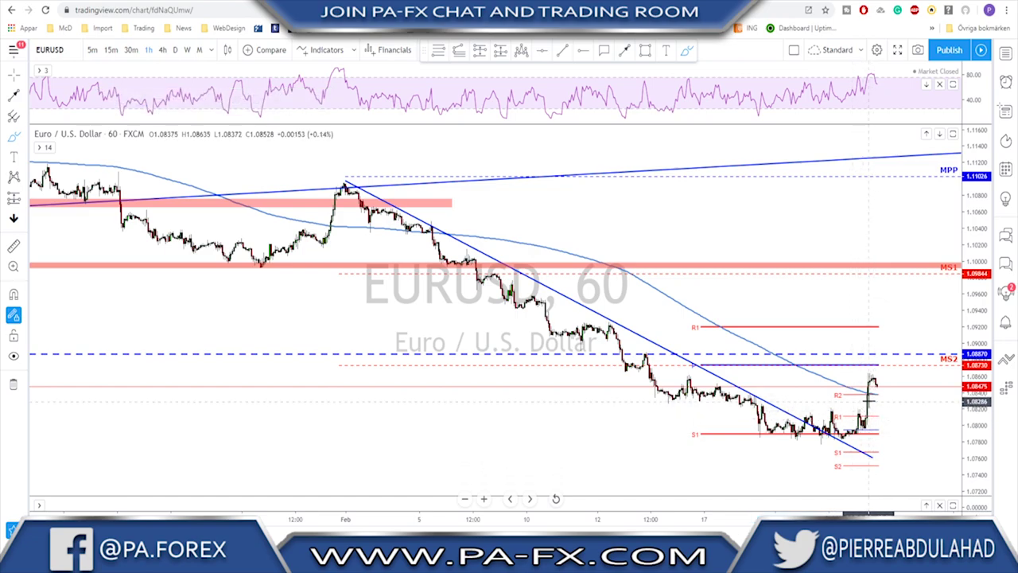
Draw a projected price curve from the recent lows up toward MS2 on EURUSD 1-hour.
{"action": "left_click", "coordinate": [869, 404]}
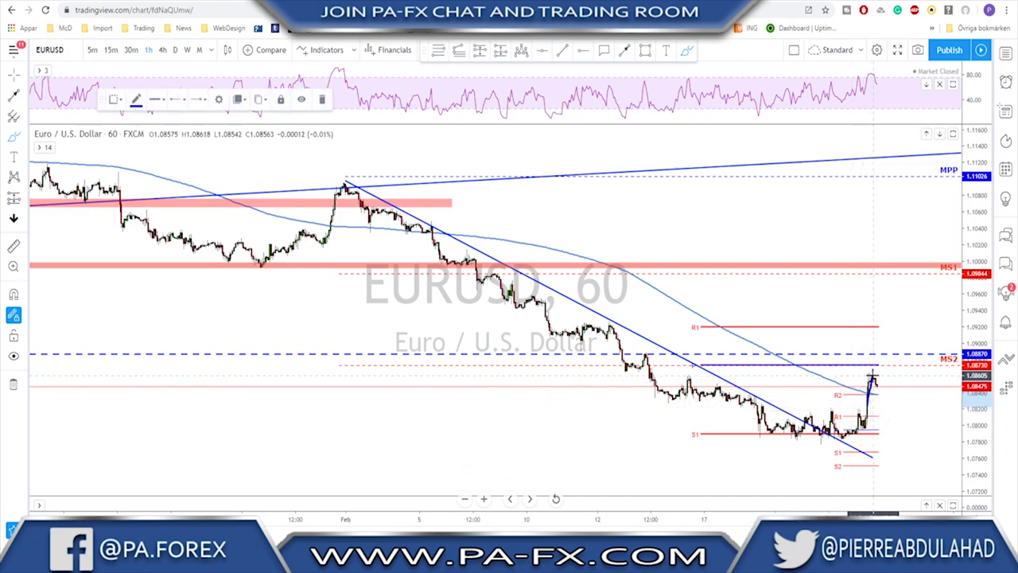
{"action": "left_click", "coordinate": [890, 411]}
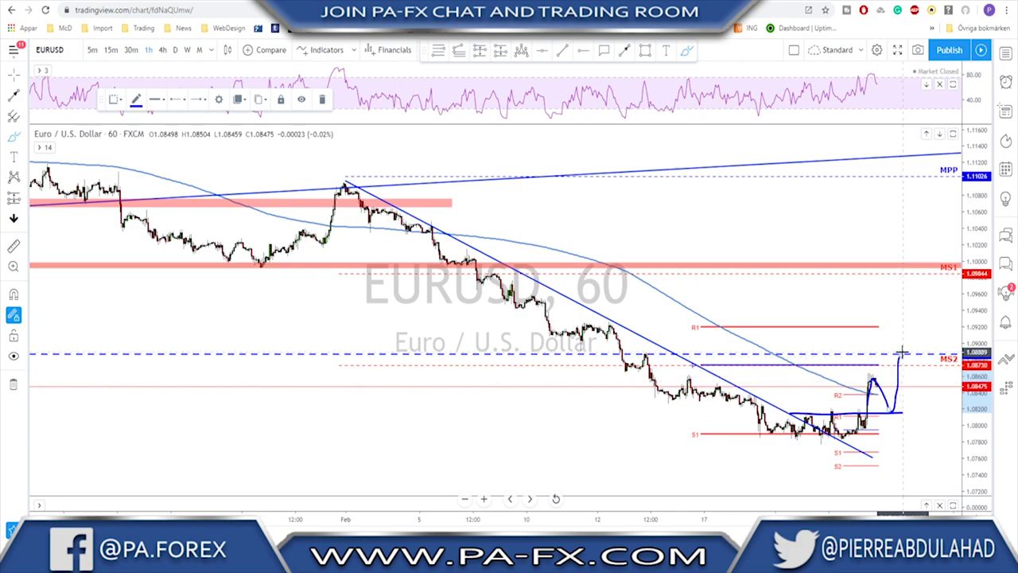
{"action": "left_click", "coordinate": [907, 351]}
{"action": "scroll", "coordinate": [461, 371], "scroll_direction": "down", "scroll_amount": 3}
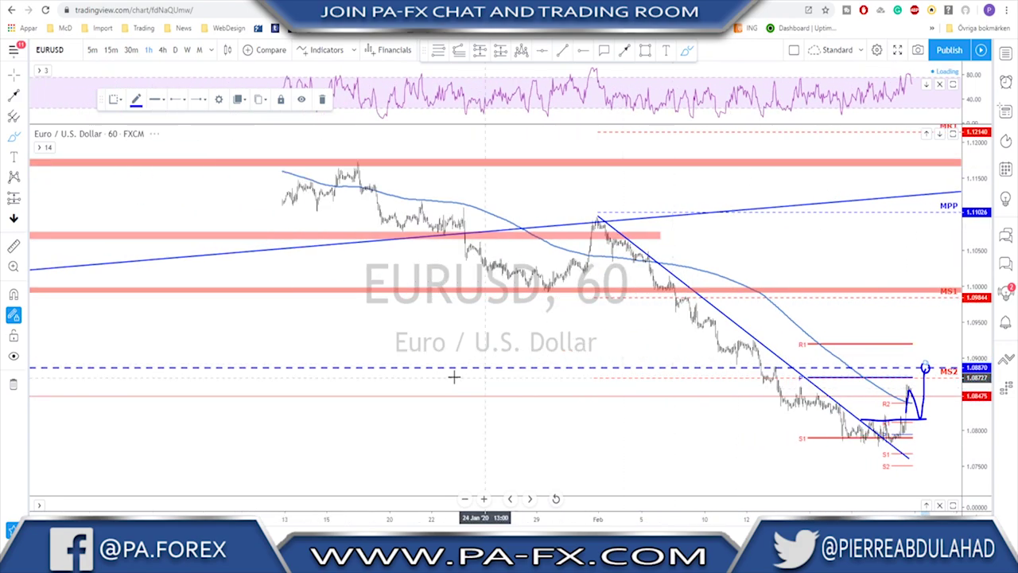
{"action": "scroll", "coordinate": [287, 370], "scroll_direction": "down", "scroll_amount": 2}
{"action": "scroll", "coordinate": [128, 380], "scroll_direction": "down", "scroll_amount": 2}
Circle the older left low and the dip near MS1, then undo both circles.
{"action": "left_click", "coordinate": [121, 380]}
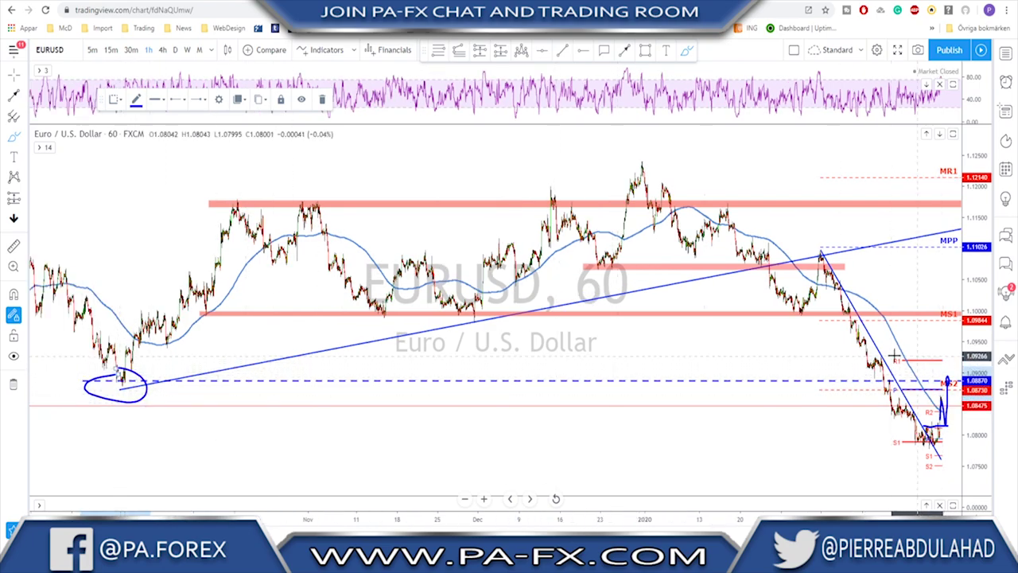
{"action": "mouse_move", "coordinate": [796, 316]}
{"action": "left_mouse_down"}
{"action": "mouse_move", "coordinate": [810, 312]}
{"action": "mouse_move", "coordinate": [796, 308]}
{"action": "mouse_move", "coordinate": [811, 310]}
{"action": "left_mouse_up"}
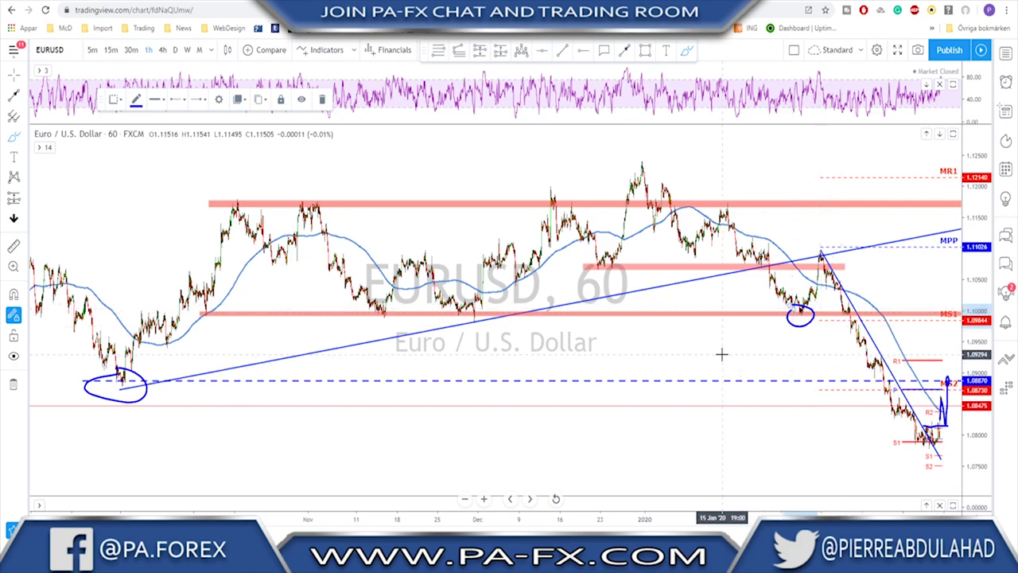
{"action": "key", "text": "ctrl+z"}
{"action": "key", "text": "ctrl+z"}
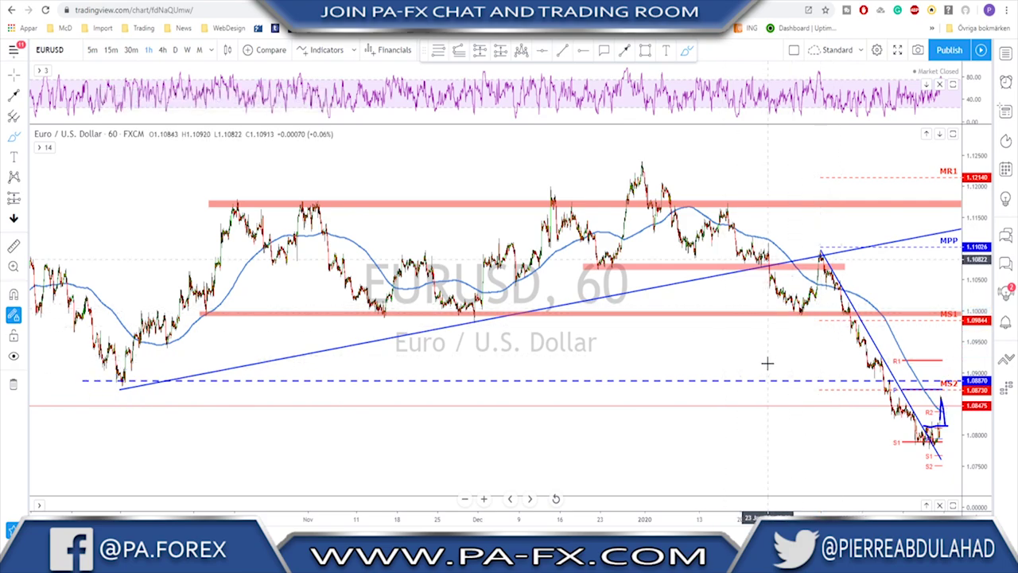
{"action": "scroll", "coordinate": [816, 374], "scroll_direction": "up", "scroll_amount": 5}
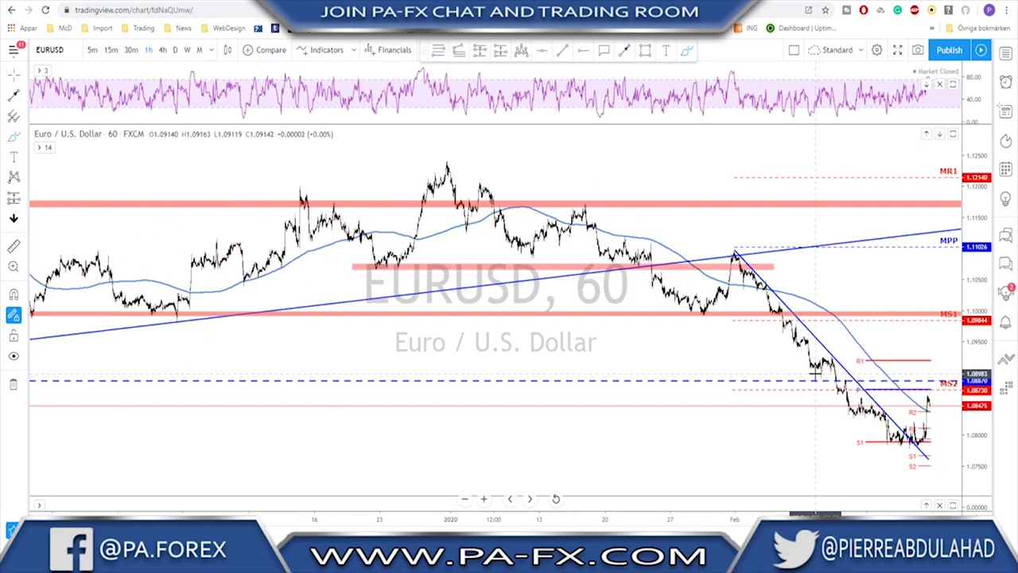
On the 4-hour chart, brush a blue path rising to MS1 and then falling.
{"action": "left_click", "coordinate": [162, 49]}
{"action": "scroll", "coordinate": [903, 402], "scroll_direction": "up", "scroll_amount": 3}
{"action": "mouse_move", "coordinate": [912, 414]}
{"action": "left_mouse_down"}
{"action": "mouse_move", "coordinate": [935, 352]}
{"action": "mouse_move", "coordinate": [955, 457]}
{"action": "left_mouse_up"}
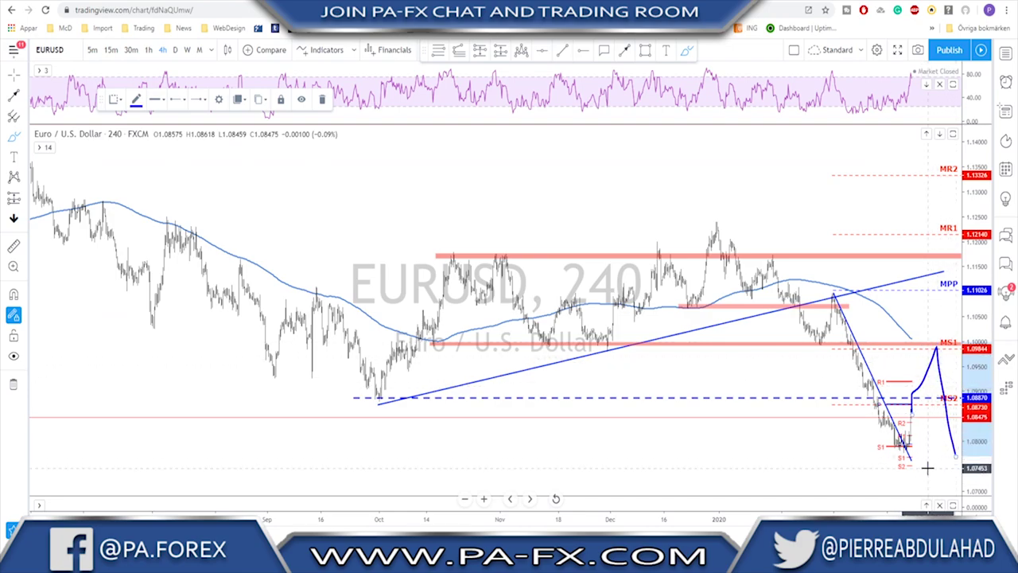
Replace the blue path with red strokes up to MS1 near 1.0990 and down, then go to GBPUSD.
{"action": "key", "text": "Delete"}
{"action": "scroll", "coordinate": [700, 430], "scroll_direction": "up", "scroll_amount": 3}
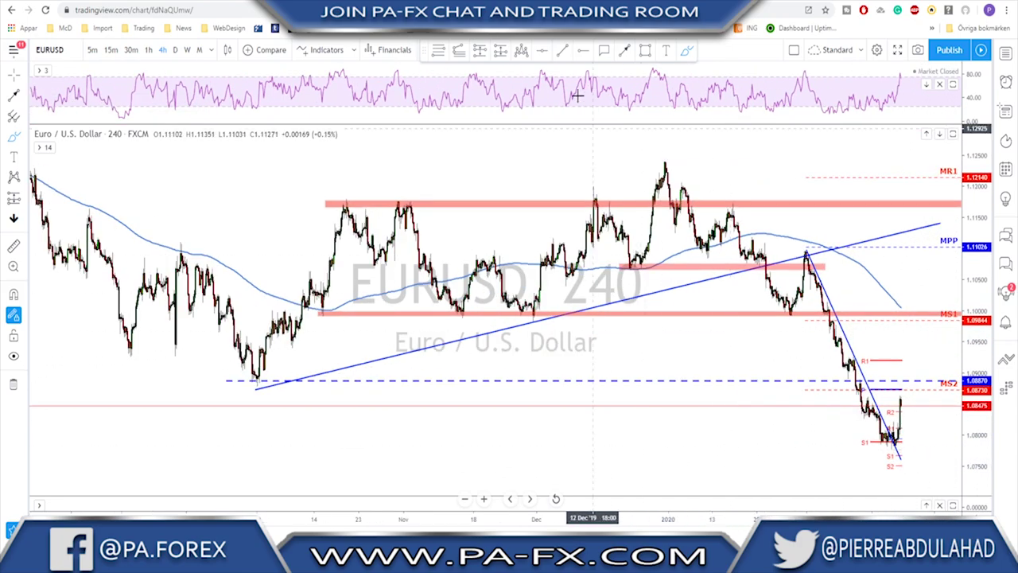
{"action": "left_click", "coordinate": [624, 49]}
{"action": "mouse_move", "coordinate": [895, 417]}
{"action": "left_mouse_down"}
{"action": "mouse_move", "coordinate": [908, 377]}
{"action": "mouse_move", "coordinate": [938, 430]}
{"action": "left_mouse_up"}
{"action": "mouse_move", "coordinate": [883, 394]}
{"action": "left_mouse_down"}
{"action": "mouse_move", "coordinate": [908, 313]}
{"action": "mouse_move", "coordinate": [959, 460]}
{"action": "mouse_move", "coordinate": [950, 409]}
{"action": "left_mouse_up"}
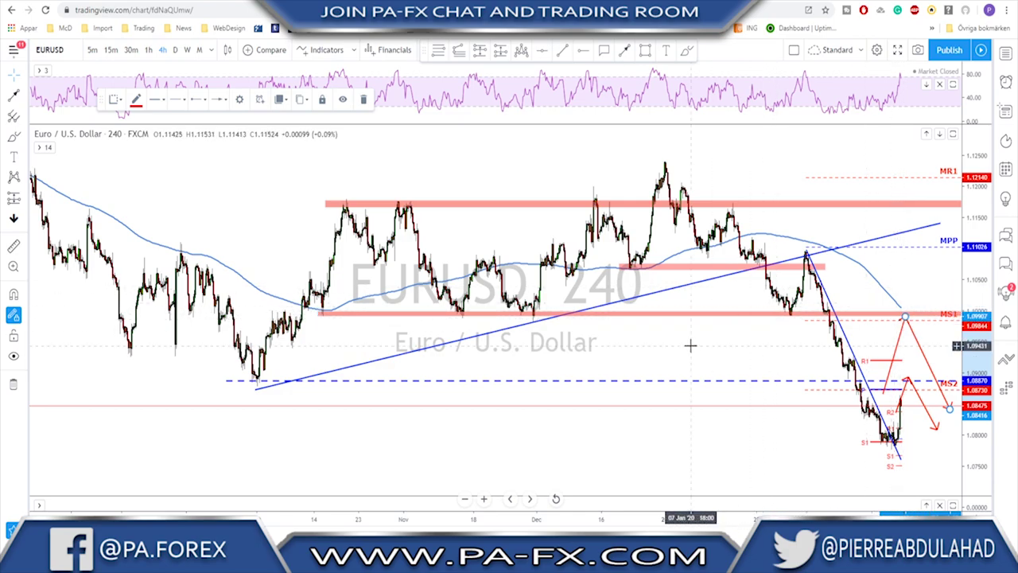
{"action": "key", "text": "Down"}
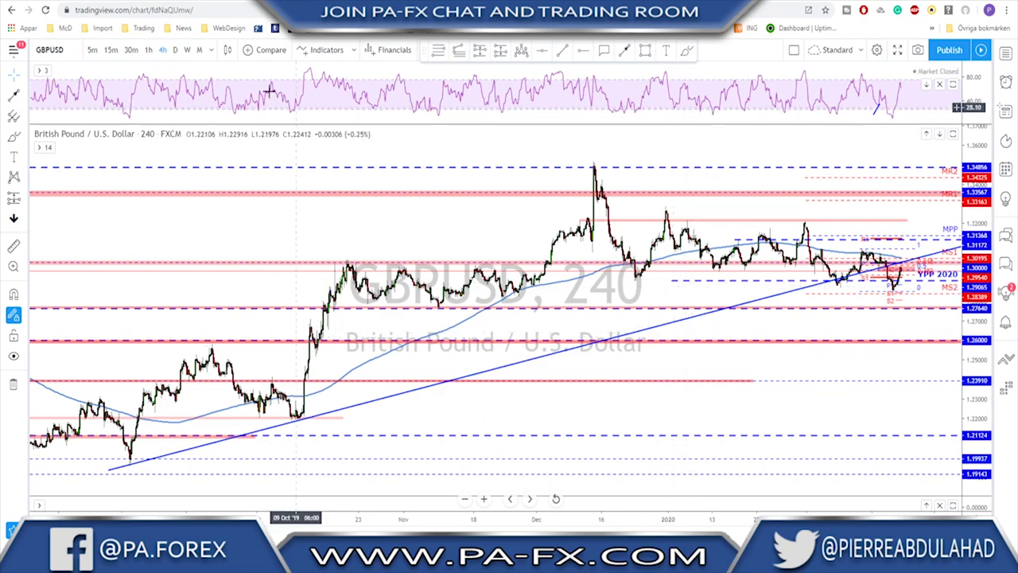
Show GBPUSD on the daily timeframe zoomed in, and brush a stroke near the latest candles.
{"action": "left_click", "coordinate": [176, 50]}
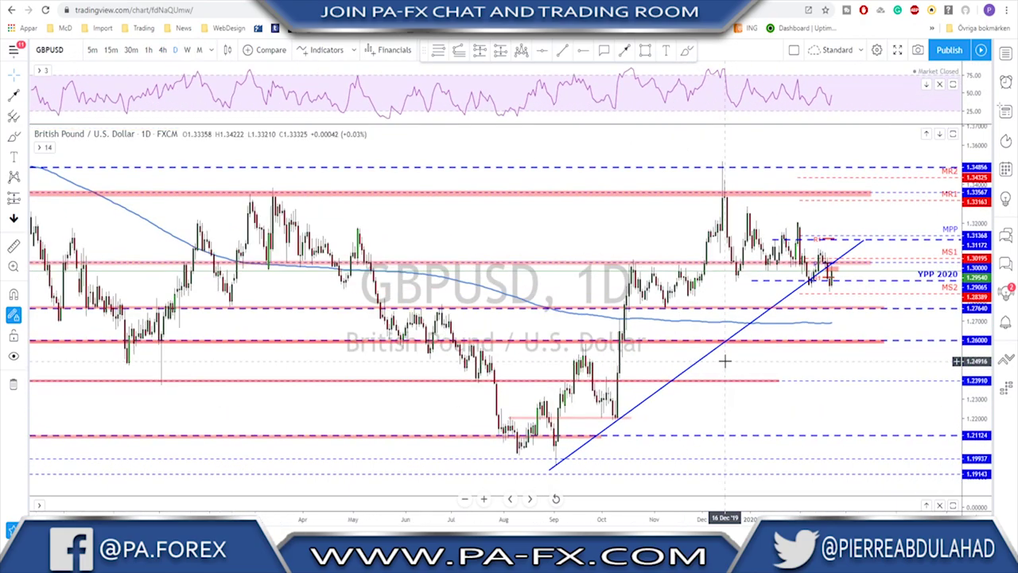
{"action": "scroll", "coordinate": [725, 362], "scroll_direction": "up", "scroll_amount": 1}
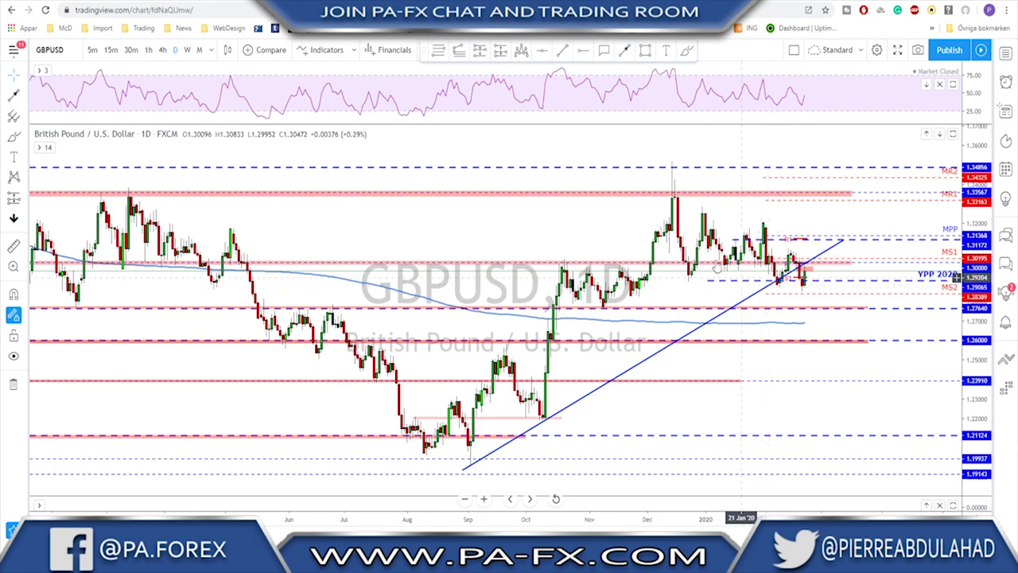
{"action": "scroll", "coordinate": [645, 286], "scroll_direction": "up", "scroll_amount": 3}
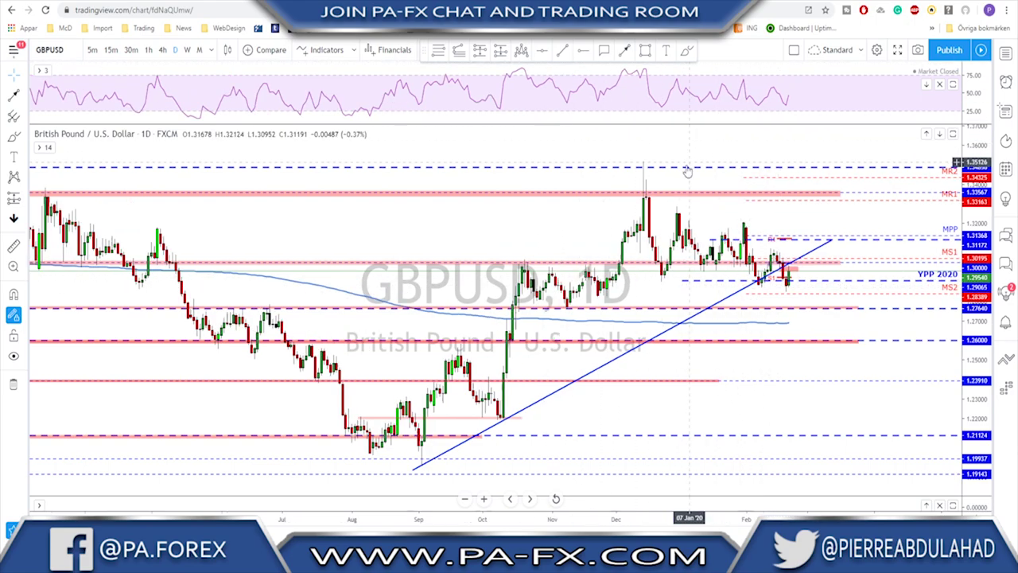
{"action": "left_click", "coordinate": [686, 51]}
{"action": "left_click_drag", "start_coordinate": [714, 283], "coordinate": [717, 285]}
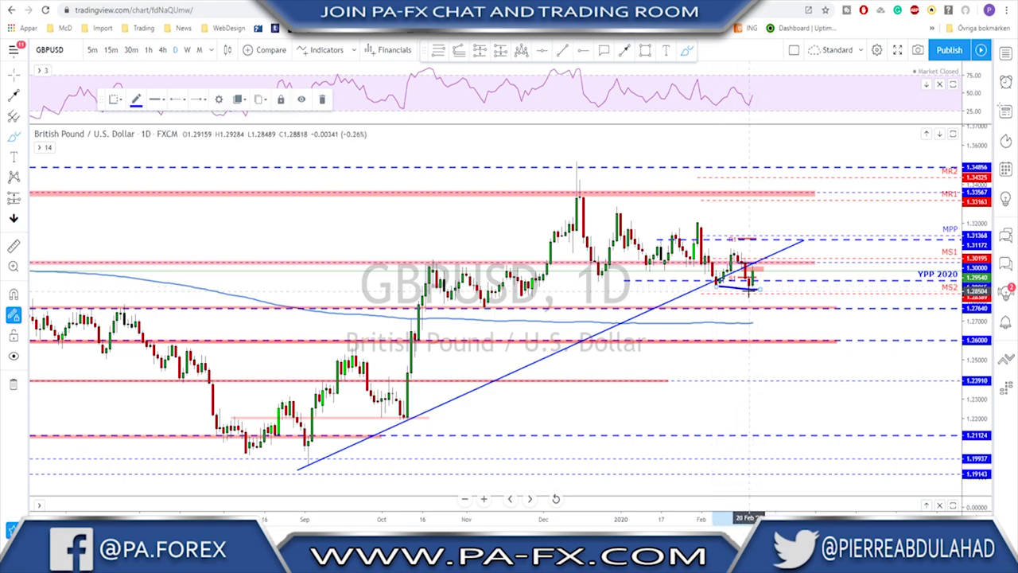
{"action": "left_click", "coordinate": [748, 290]}
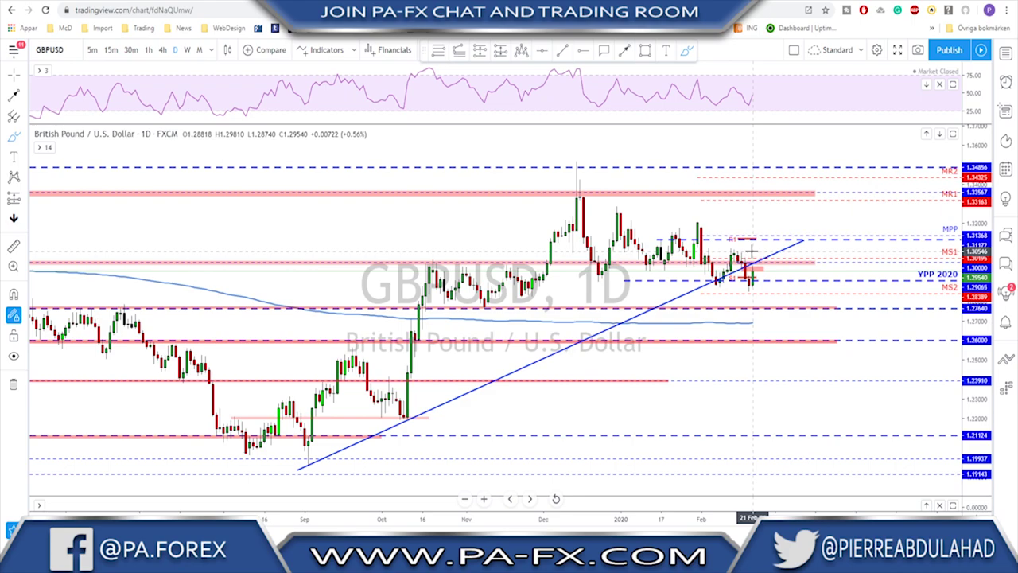
Draw a short blue line by the latest bars, delete the sketched wave, and return to 4-hour.
{"action": "mouse_move", "coordinate": [716, 283]}
{"action": "left_mouse_down"}
{"action": "mouse_move", "coordinate": [733, 256]}
{"action": "mouse_move", "coordinate": [750, 282]}
{"action": "mouse_move", "coordinate": [764, 255]}
{"action": "left_mouse_up"}
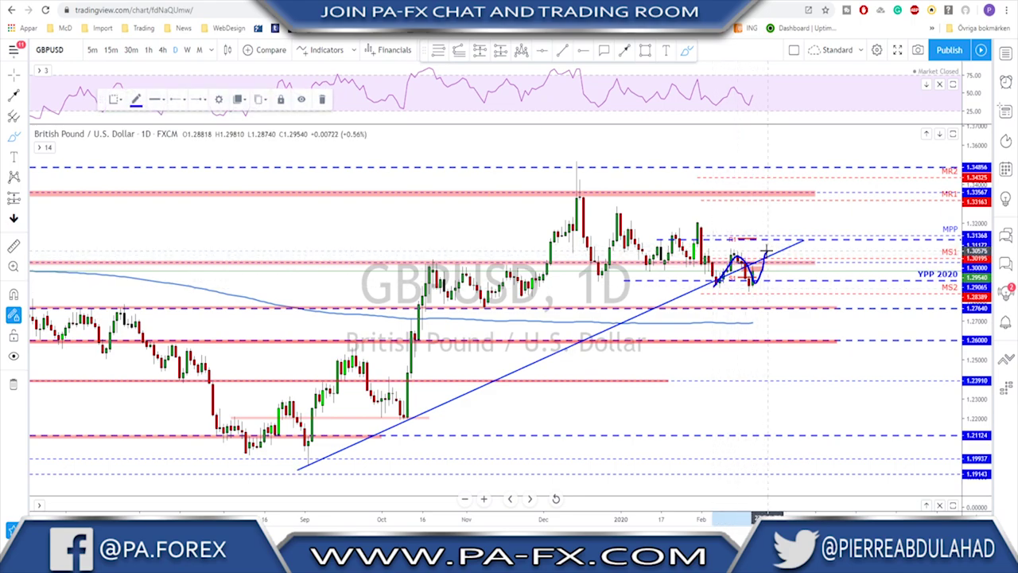
{"action": "mouse_move", "coordinate": [599, 270]}
{"action": "left_mouse_down"}
{"action": "mouse_move", "coordinate": [702, 234]}
{"action": "mouse_move", "coordinate": [748, 280]}
{"action": "mouse_move", "coordinate": [763, 253]}
{"action": "left_mouse_up"}
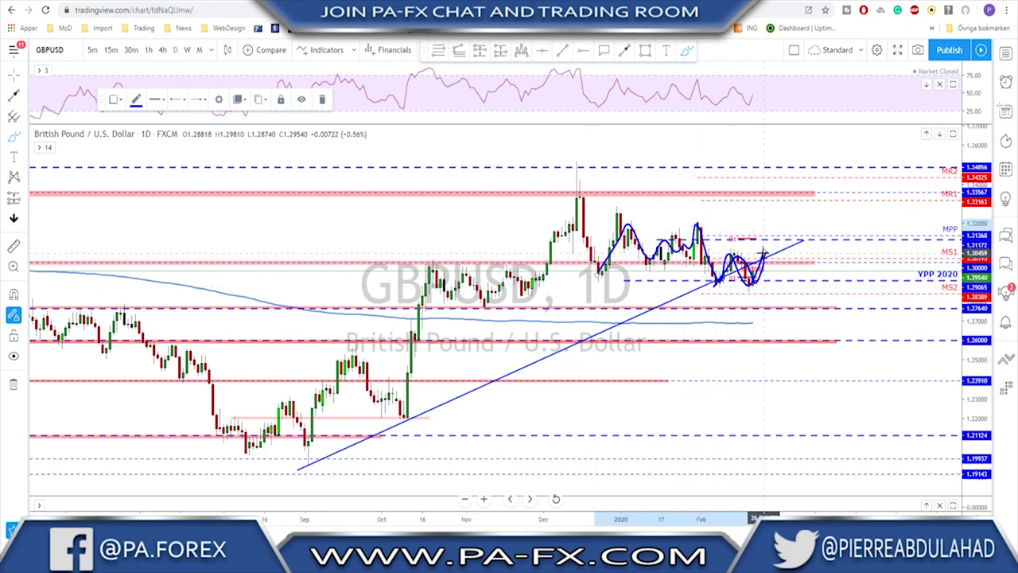
{"action": "key", "text": "Delete"}
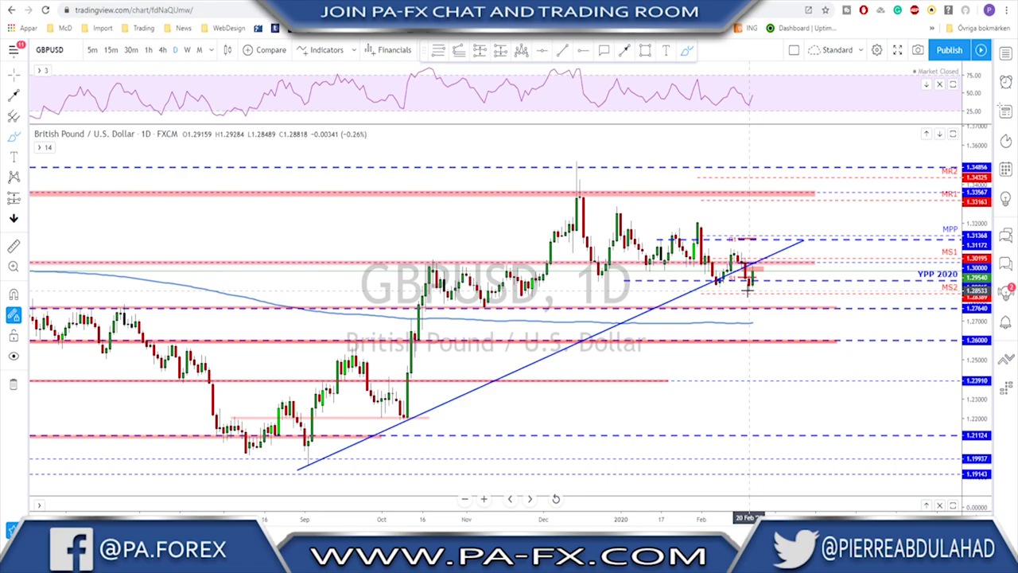
{"action": "left_click", "coordinate": [162, 49]}
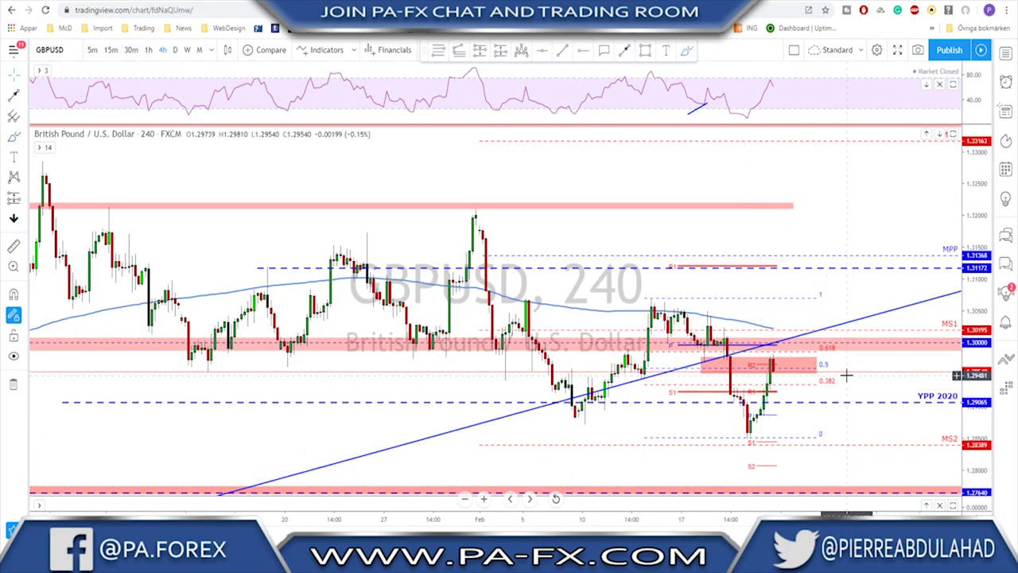
{"action": "scroll", "coordinate": [847, 375], "scroll_direction": "up", "scroll_amount": 1}
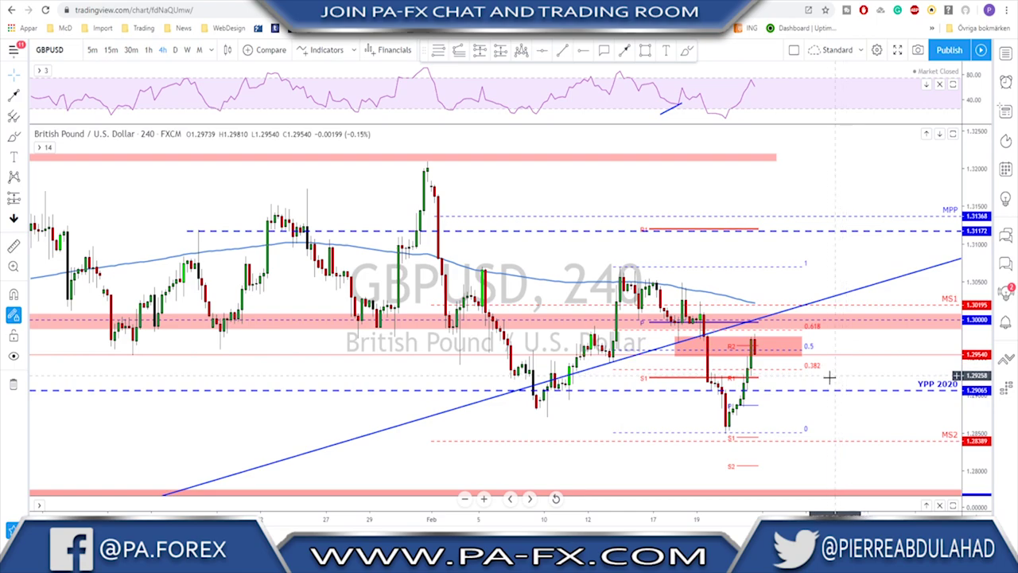
{"action": "left_click", "coordinate": [688, 51]}
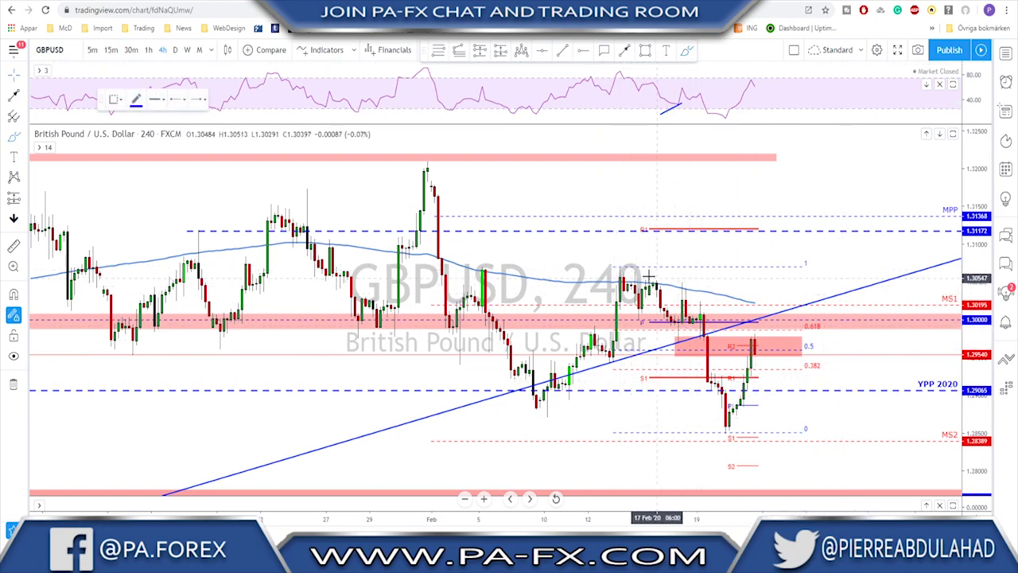
{"action": "mouse_move", "coordinate": [638, 323]}
{"action": "left_mouse_down"}
{"action": "mouse_move", "coordinate": [720, 320]}
{"action": "mouse_move", "coordinate": [709, 352]}
{"action": "mouse_move", "coordinate": [728, 422]}
{"action": "left_mouse_up"}
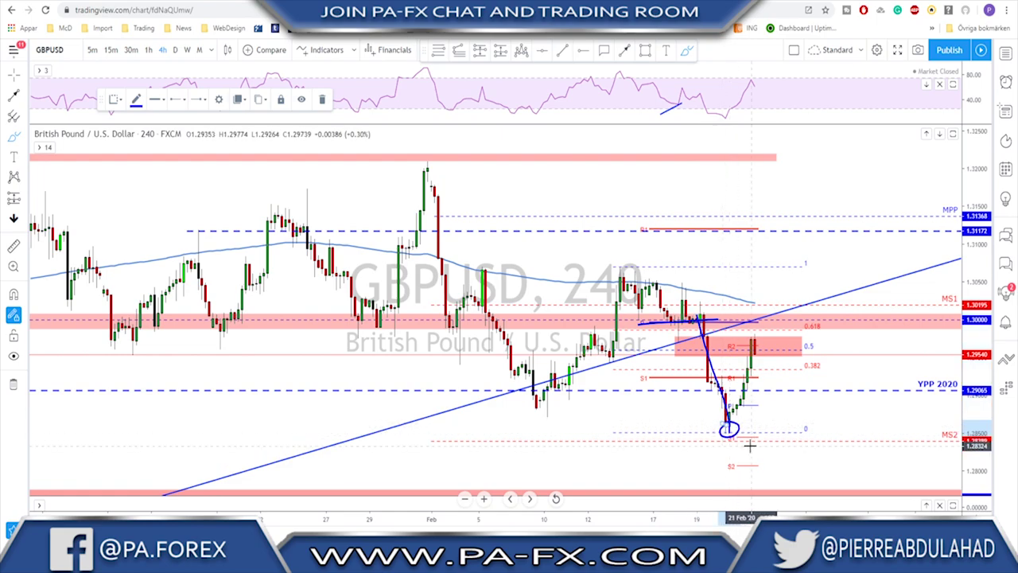
{"action": "key", "text": "Delete"}
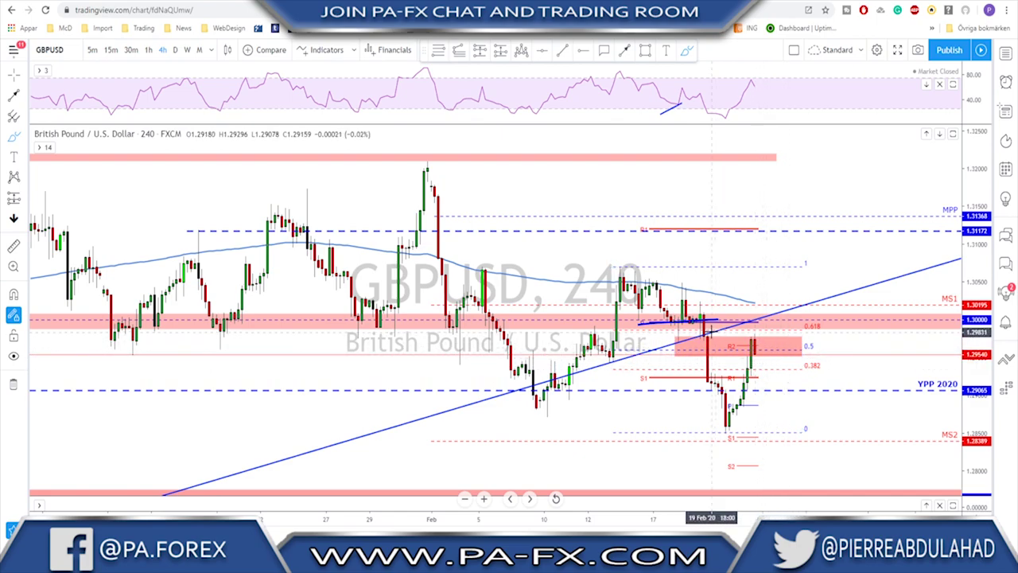
{"action": "left_click_drag", "start_coordinate": [708, 322], "coordinate": [766, 291]}
{"action": "scroll", "coordinate": [744, 360], "scroll_direction": "up", "scroll_amount": 1}
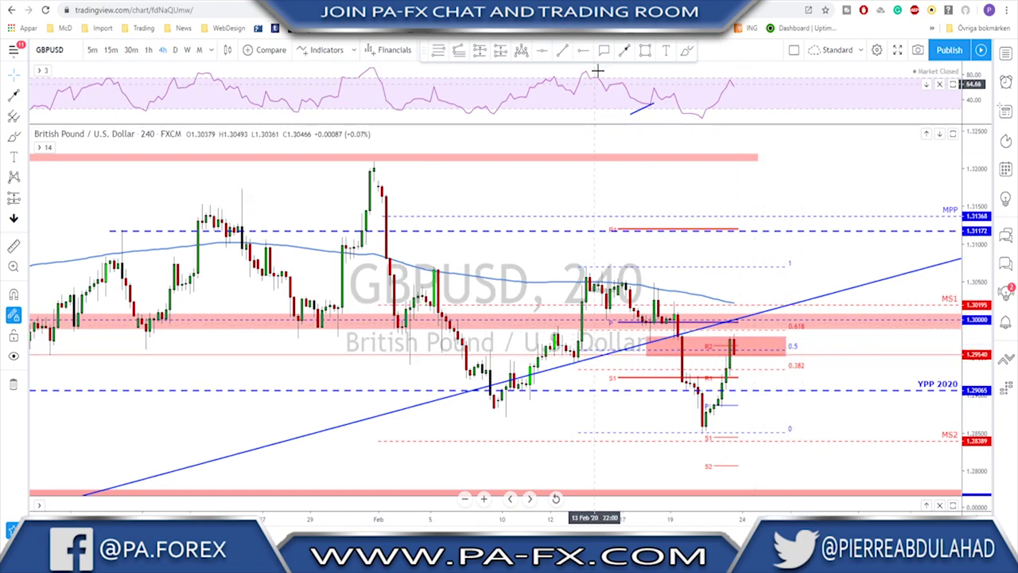
{"action": "key", "text": "alt+b"}
{"action": "mouse_move", "coordinate": [800, 329]}
{"action": "left_mouse_down"}
{"action": "mouse_move", "coordinate": [788, 321]}
{"action": "mouse_move", "coordinate": [768, 350]}
{"action": "mouse_move", "coordinate": [808, 322]}
{"action": "mouse_move", "coordinate": [770, 326]}
{"action": "left_mouse_up"}
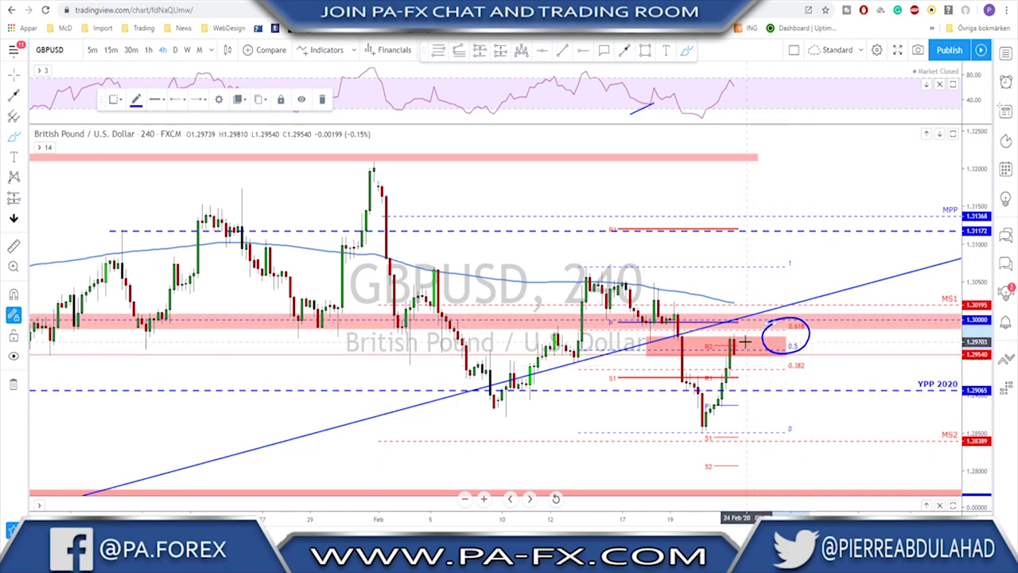
{"action": "mouse_move", "coordinate": [603, 280]}
{"action": "left_mouse_down"}
{"action": "mouse_move", "coordinate": [698, 429]}
{"action": "mouse_move", "coordinate": [732, 348]}
{"action": "mouse_move", "coordinate": [776, 433]}
{"action": "left_mouse_up"}
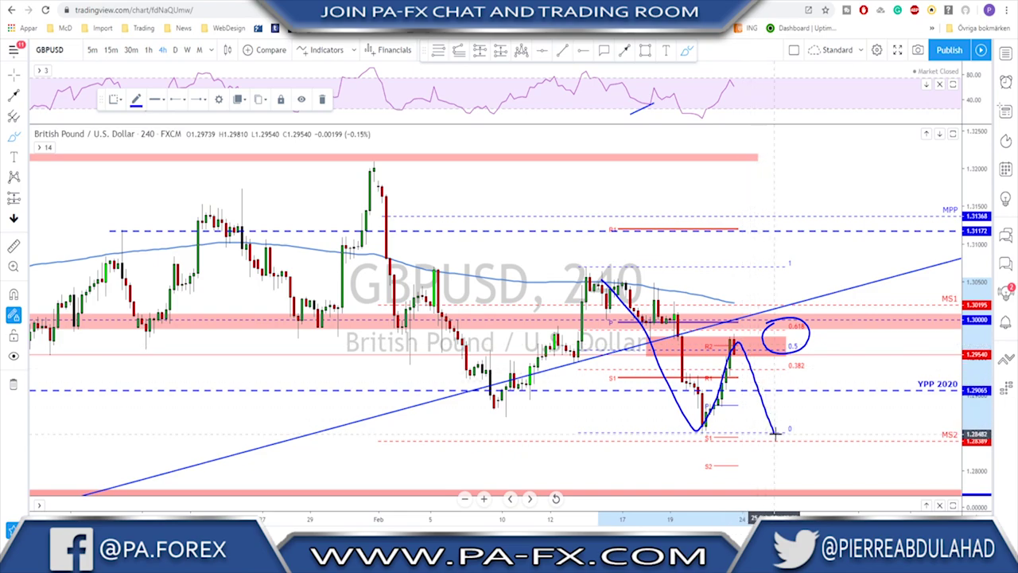
{"action": "key", "text": "ctrl+z"}
{"action": "key", "text": "ctrl+z"}
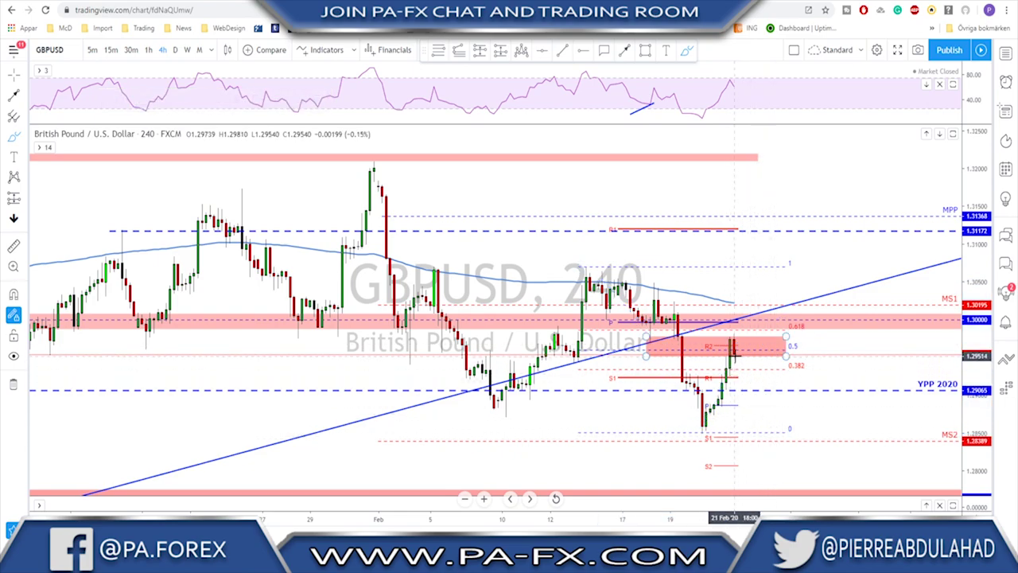
{"action": "left_click_drag", "start_coordinate": [738, 354], "coordinate": [752, 326]}
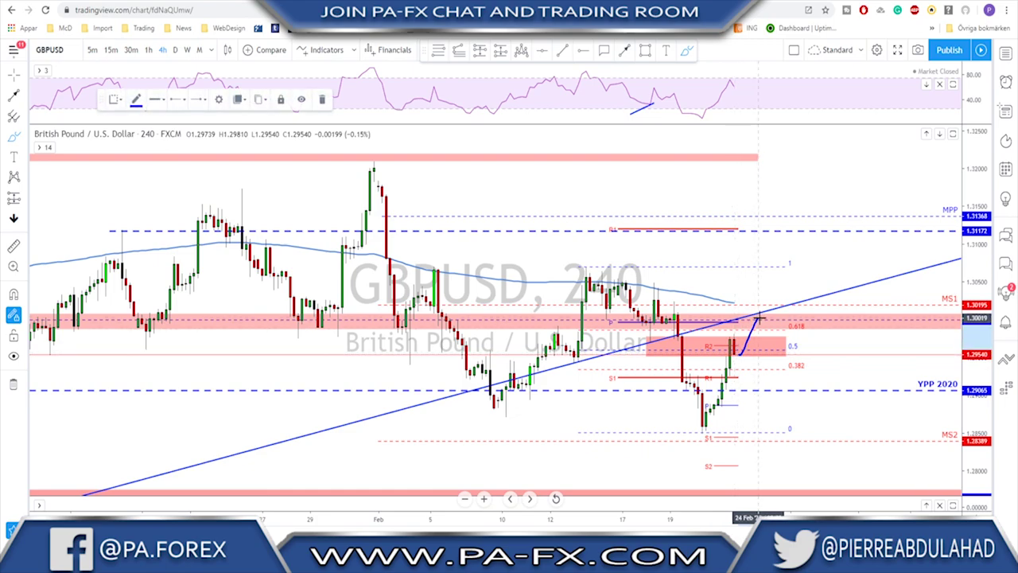
{"action": "left_click_drag", "start_coordinate": [760, 320], "coordinate": [807, 429]}
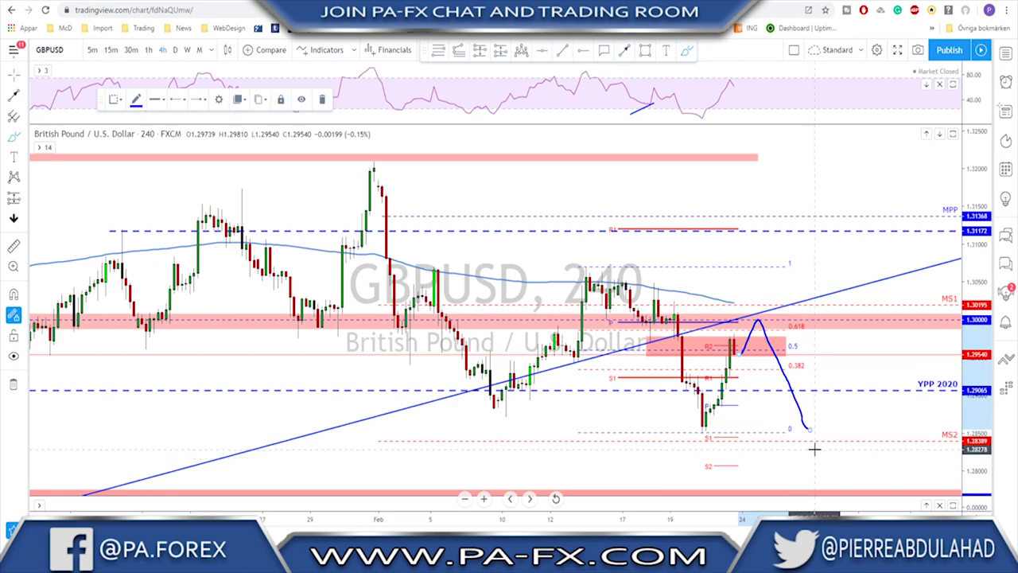
{"action": "key", "text": "ctrl+z"}
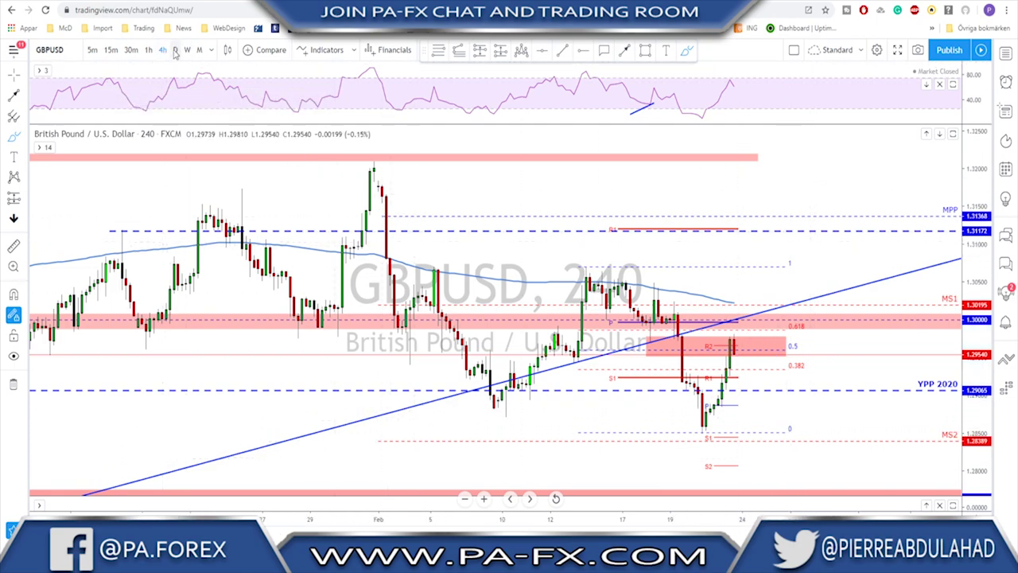
Sketch a GBPUSD projection past the previous high toward YPP 2020, then undo it.
{"action": "mouse_move", "coordinate": [730, 341]}
{"action": "left_mouse_down"}
{"action": "mouse_move", "coordinate": [746, 347]}
{"action": "mouse_move", "coordinate": [769, 273]}
{"action": "left_mouse_up"}
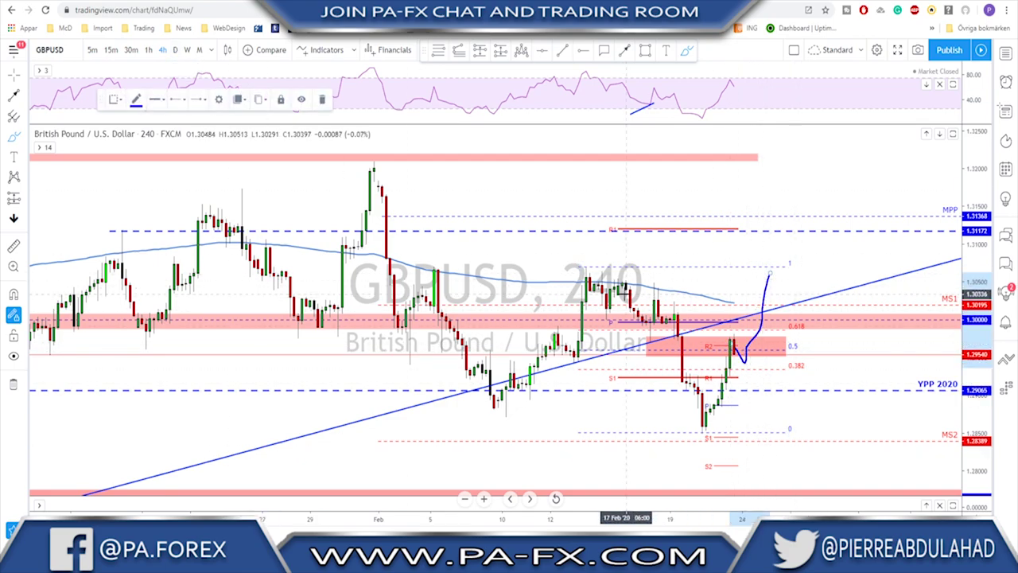
{"action": "left_click_drag", "start_coordinate": [570, 269], "coordinate": [707, 265]}
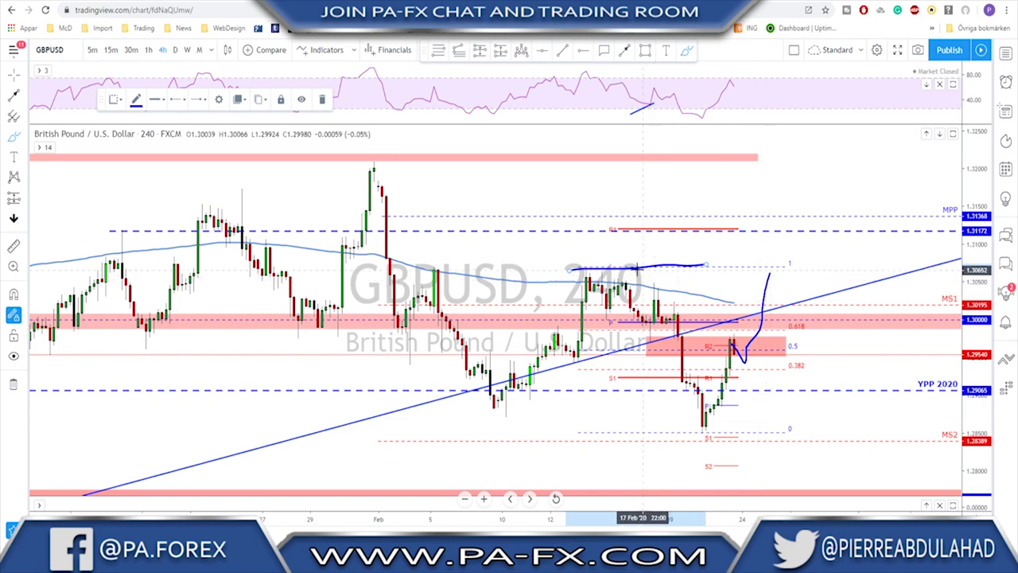
{"action": "left_click_drag", "start_coordinate": [584, 266], "coordinate": [592, 260]}
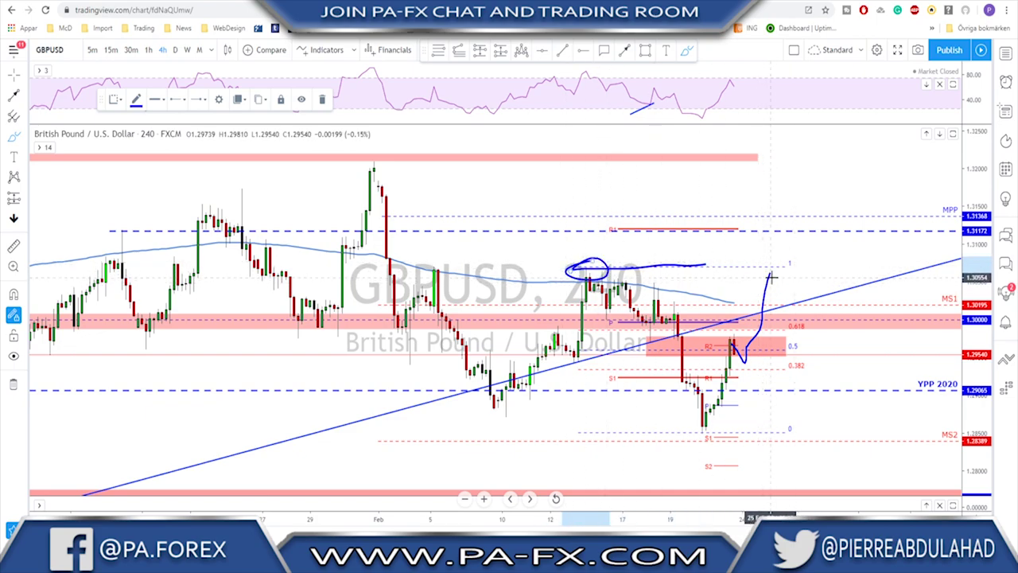
{"action": "mouse_move", "coordinate": [769, 277]}
{"action": "left_mouse_down"}
{"action": "mouse_move", "coordinate": [778, 272]}
{"action": "mouse_move", "coordinate": [802, 320]}
{"action": "mouse_move", "coordinate": [826, 393]}
{"action": "left_mouse_up"}
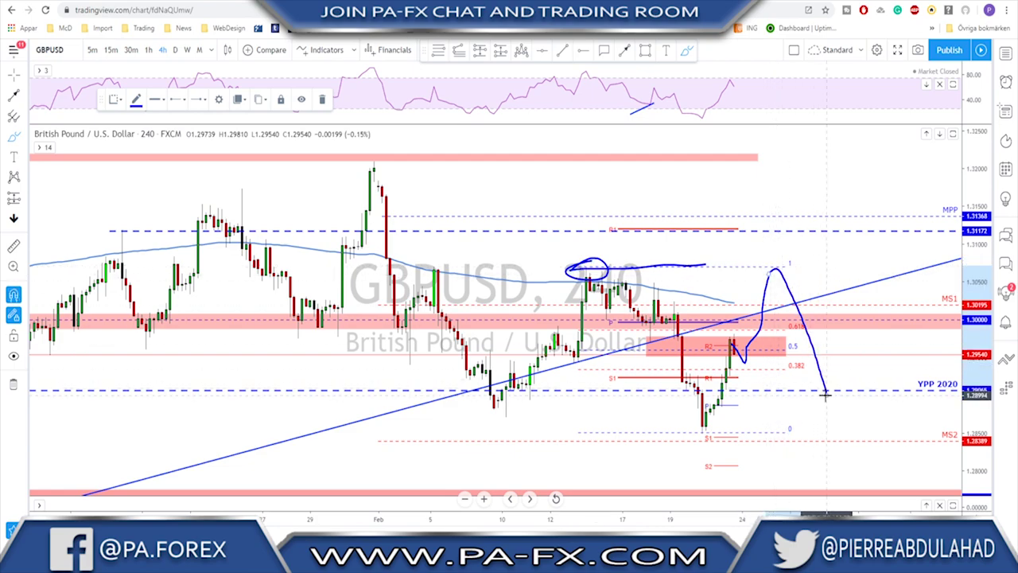
{"action": "key", "text": "ctrl+z"}
{"action": "key", "text": "ctrl+z"}
{"action": "key", "text": "ctrl+z"}
{"action": "key", "text": "ctrl+z"}
Sketch a wave projection from the February low plus level strokes, then undo them all.
{"action": "mouse_move", "coordinate": [502, 411]}
{"action": "left_mouse_down"}
{"action": "mouse_move", "coordinate": [593, 274]}
{"action": "mouse_move", "coordinate": [722, 420]}
{"action": "mouse_move", "coordinate": [775, 257]}
{"action": "mouse_move", "coordinate": [828, 428]}
{"action": "left_mouse_up"}
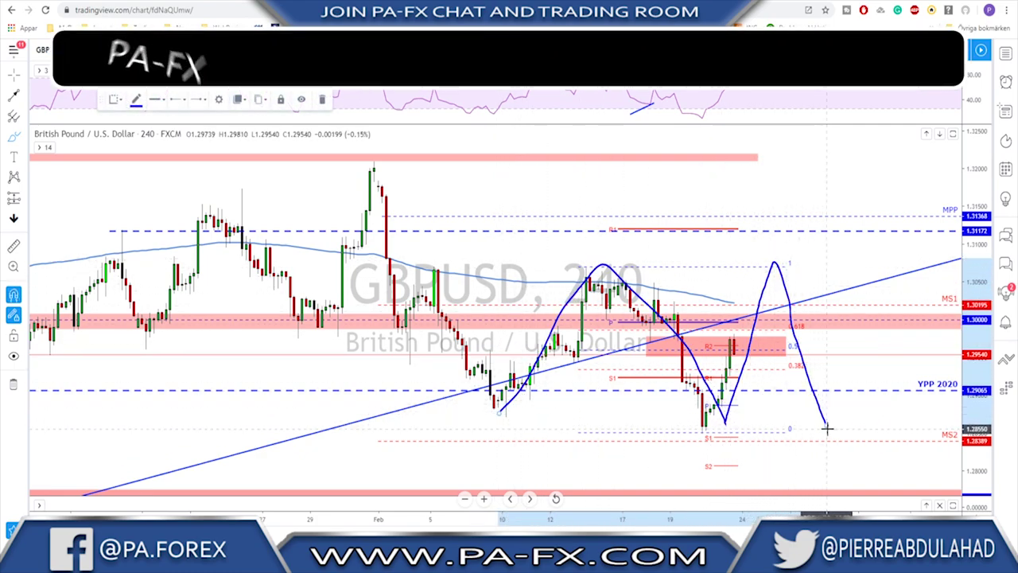
{"action": "key", "text": "ctrl+z"}
{"action": "left_click_drag", "start_coordinate": [541, 267], "coordinate": [830, 255]}
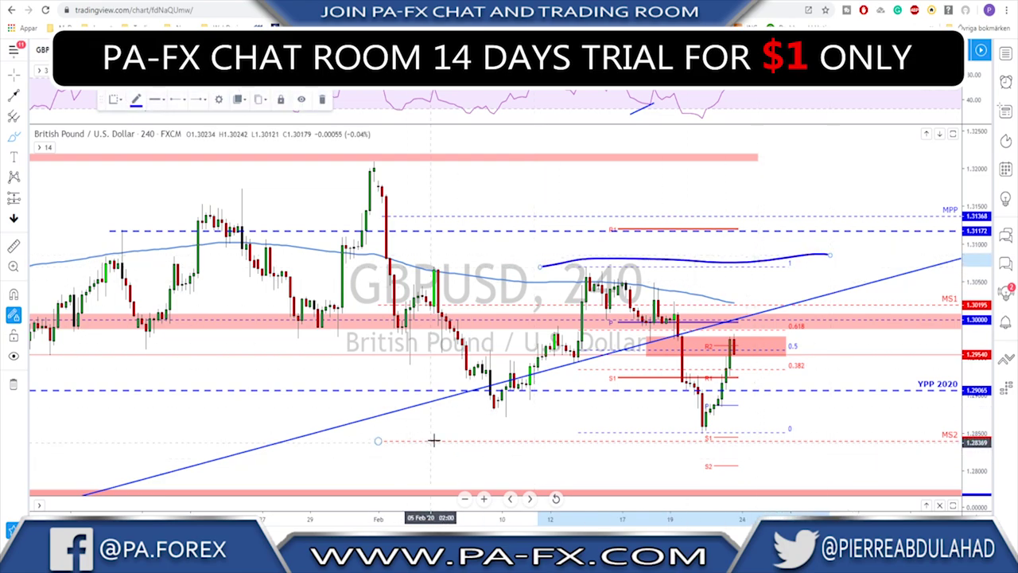
{"action": "left_click_drag", "start_coordinate": [793, 416], "coordinate": [821, 415]}
{"action": "left_click_drag", "start_coordinate": [432, 422], "coordinate": [932, 416]}
{"action": "key", "text": "ctrl+z"}
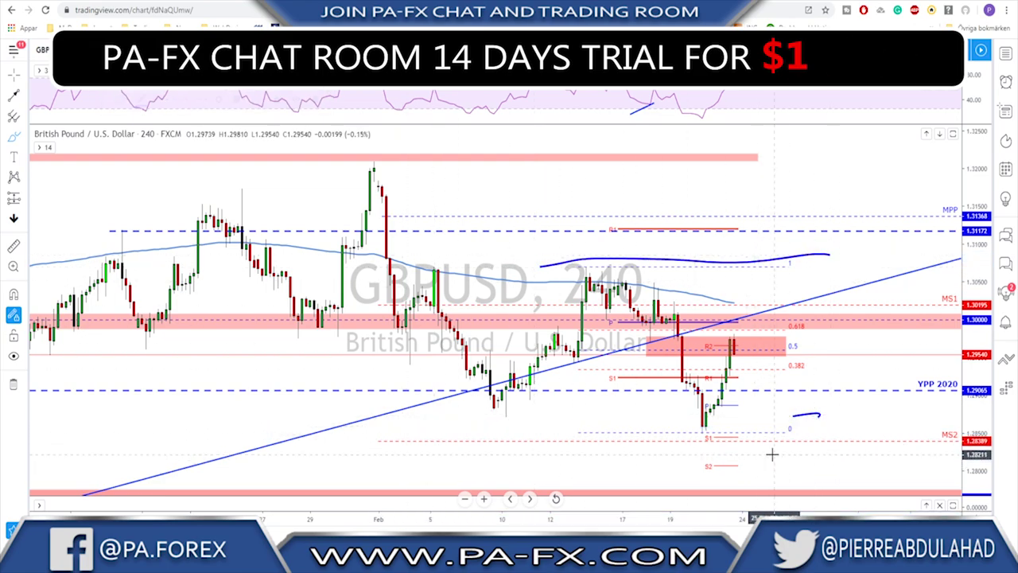
{"action": "key", "text": "ctrl+z"}
{"action": "key", "text": "ctrl+z"}
Circle the latest candles at the resistance zone, then undo the circle.
{"action": "scroll", "coordinate": [780, 422], "scroll_direction": "down", "scroll_amount": 2}
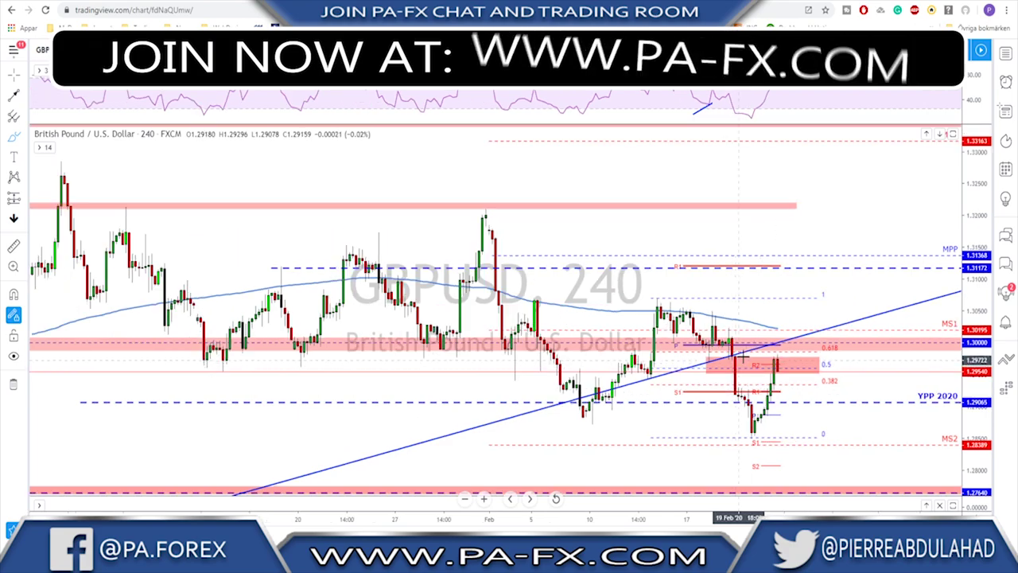
{"action": "mouse_move", "coordinate": [787, 340]}
{"action": "left_mouse_down"}
{"action": "mouse_move", "coordinate": [764, 368]}
{"action": "mouse_move", "coordinate": [789, 344]}
{"action": "left_mouse_up"}
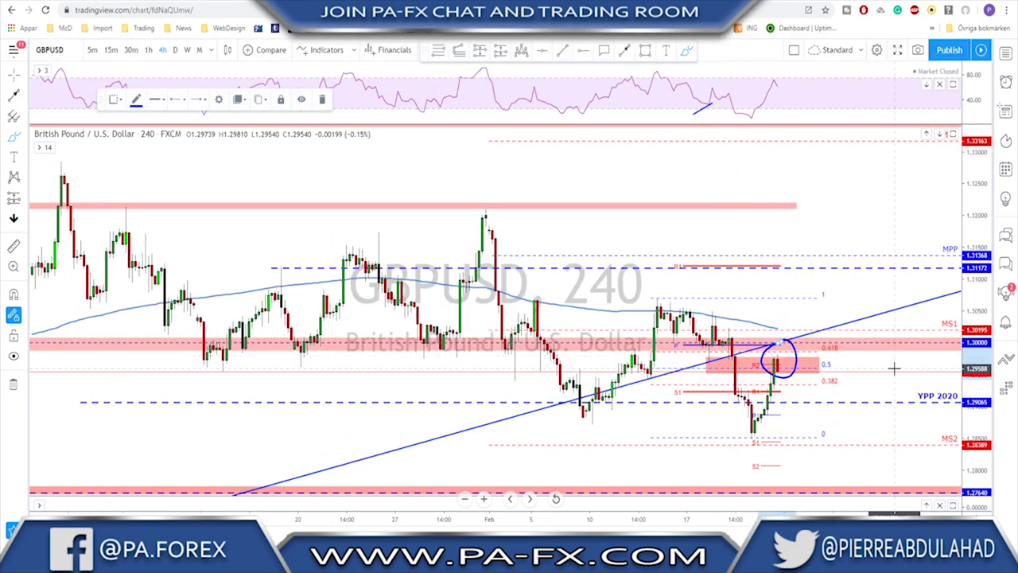
{"action": "key", "text": "ctrl+z"}
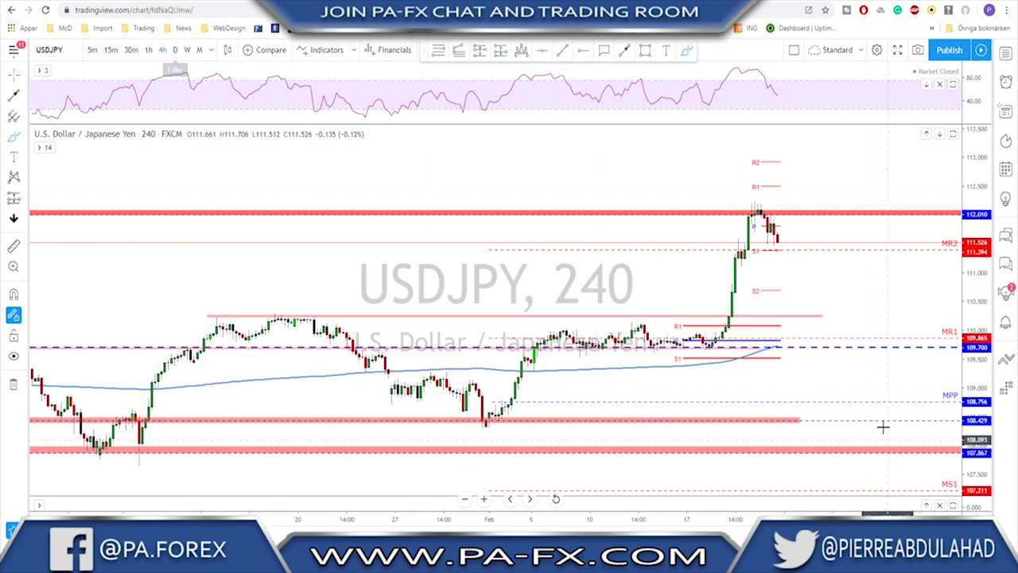
Switch USDJPY to daily and briefly circle the spike top near 112.0.
{"action": "left_click", "coordinate": [175, 50]}
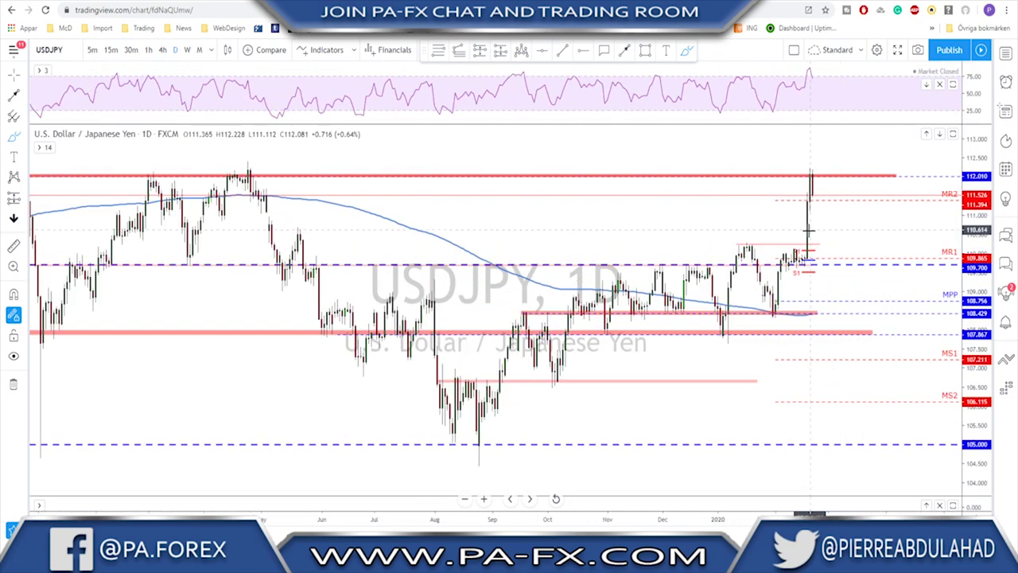
{"action": "scroll", "coordinate": [740, 253], "scroll_direction": "down", "scroll_amount": 2}
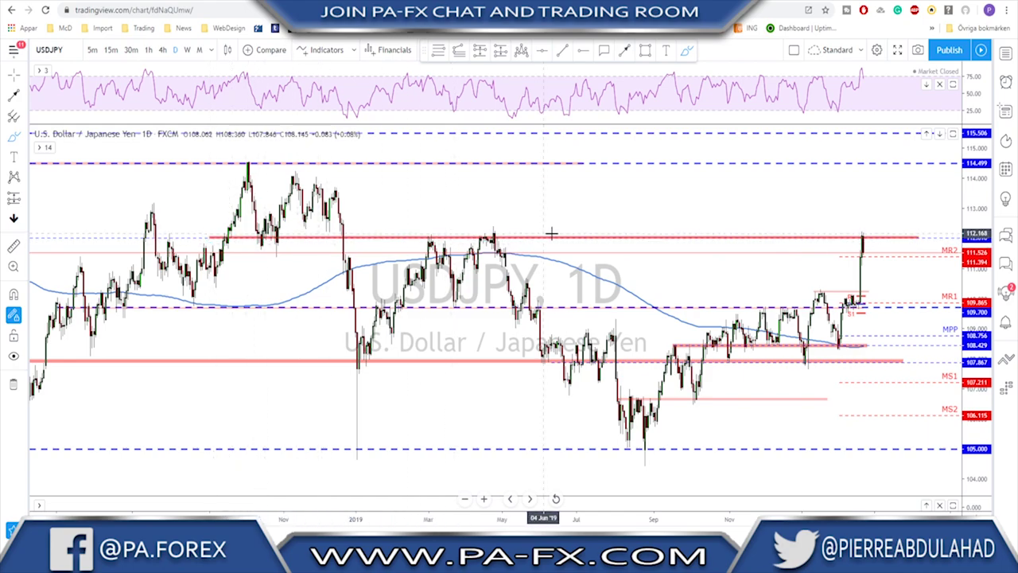
{"action": "scroll", "coordinate": [530, 250], "scroll_direction": "up", "scroll_amount": 2}
{"action": "mouse_move", "coordinate": [855, 237]}
{"action": "left_mouse_down"}
{"action": "mouse_move", "coordinate": [829, 243]}
{"action": "mouse_move", "coordinate": [842, 303]}
{"action": "left_mouse_up"}
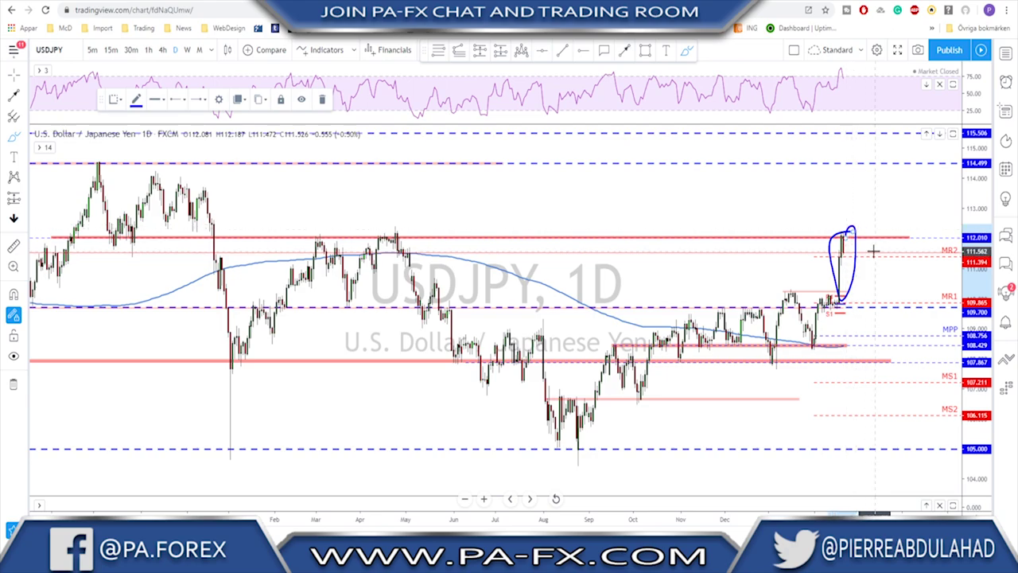
{"action": "key", "text": "Delete"}
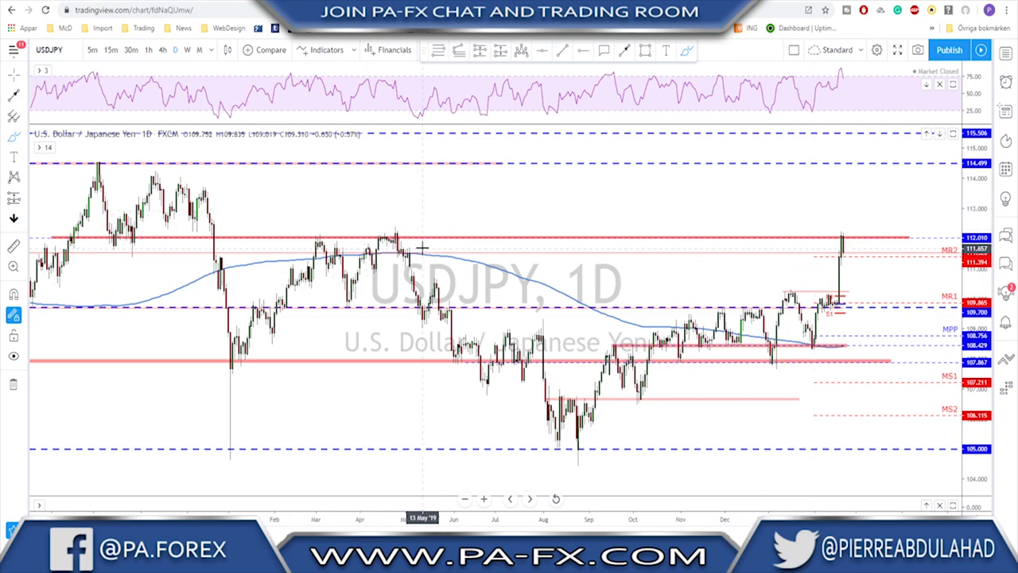
Circle the April and March highs near 112.0, then trace and remove the decline line.
{"action": "mouse_move", "coordinate": [415, 247]}
{"action": "left_mouse_down"}
{"action": "mouse_move", "coordinate": [379, 226]}
{"action": "mouse_move", "coordinate": [328, 230]}
{"action": "left_mouse_up"}
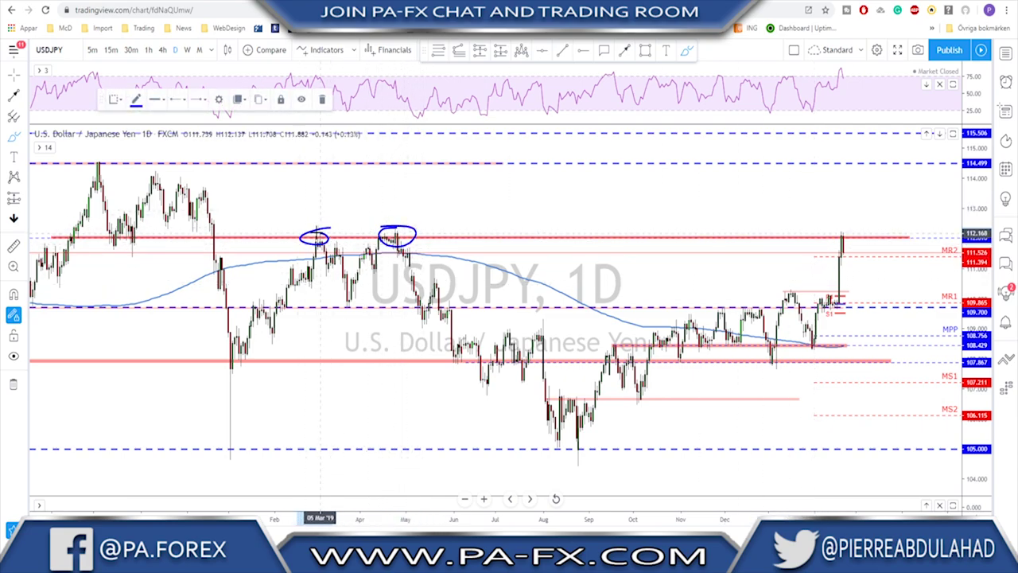
{"action": "mouse_move", "coordinate": [151, 232]}
{"action": "left_mouse_down"}
{"action": "mouse_move", "coordinate": [68, 242]}
{"action": "mouse_move", "coordinate": [147, 237]}
{"action": "mouse_move", "coordinate": [142, 230]}
{"action": "left_mouse_up"}
{"action": "left_click_drag", "start_coordinate": [396, 233], "coordinate": [560, 454]}
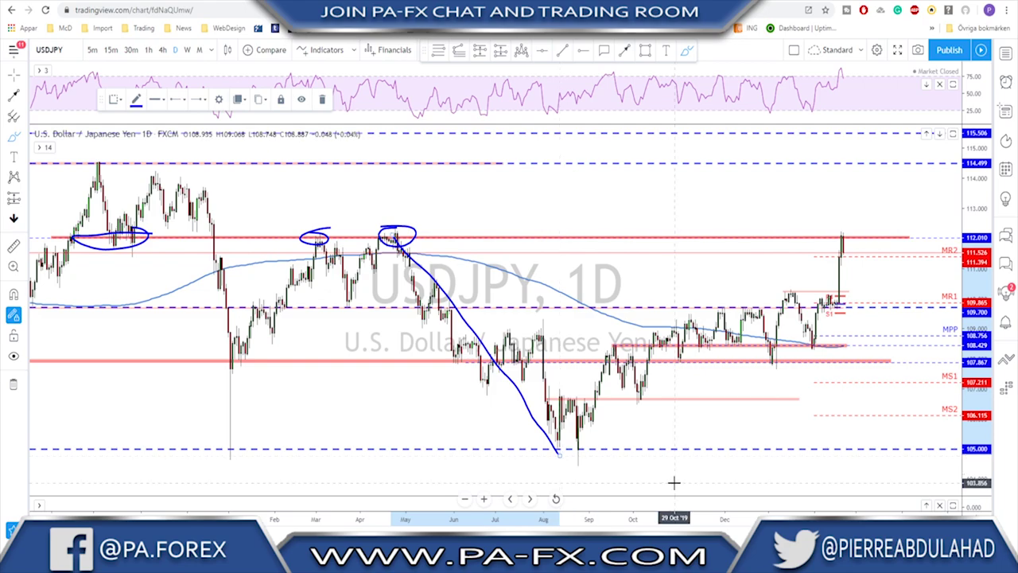
{"action": "key", "text": "Delete"}
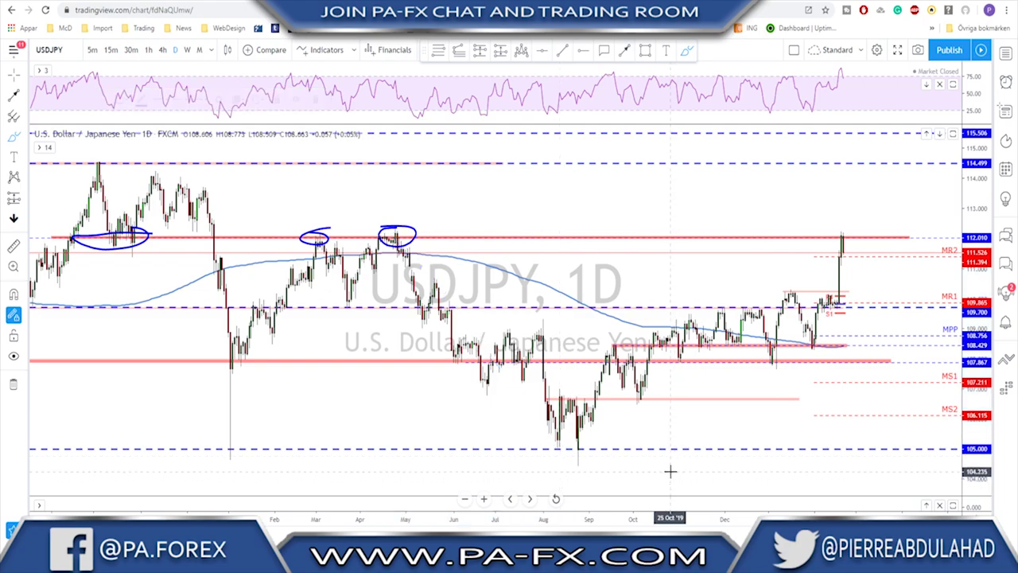
{"action": "scroll", "coordinate": [769, 432], "scroll_direction": "up", "scroll_amount": 1}
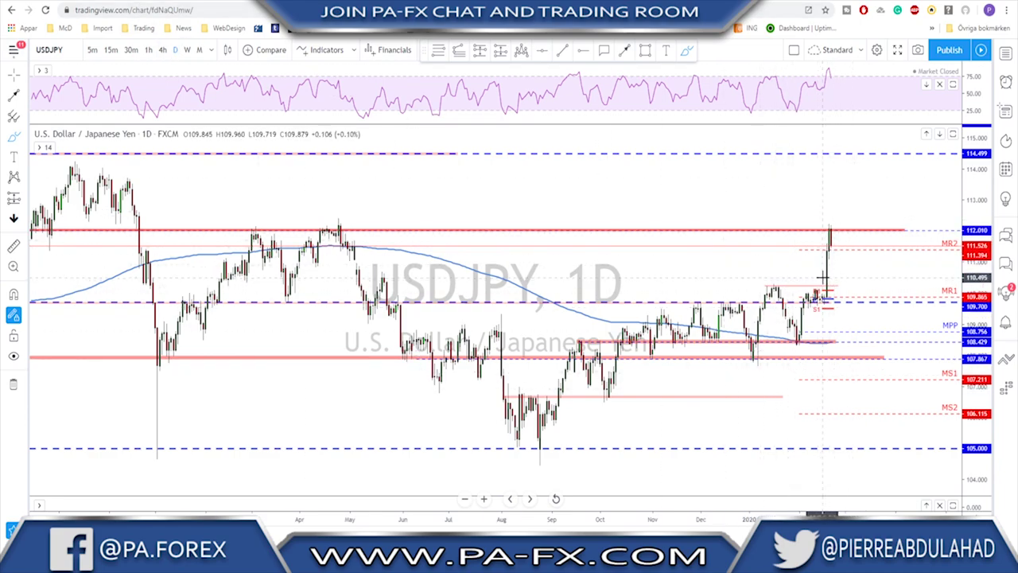
Switch to 4-hour candles and briefly trace the rally from 109.7 to 112.0.
{"action": "left_click", "coordinate": [162, 50]}
{"action": "left_click", "coordinate": [783, 337]}
{"action": "mouse_move", "coordinate": [783, 337]}
{"action": "left_mouse_down"}
{"action": "mouse_move", "coordinate": [813, 213]}
{"action": "mouse_move", "coordinate": [848, 300]}
{"action": "mouse_move", "coordinate": [877, 170]}
{"action": "left_mouse_up"}
{"action": "key", "text": "Delete"}
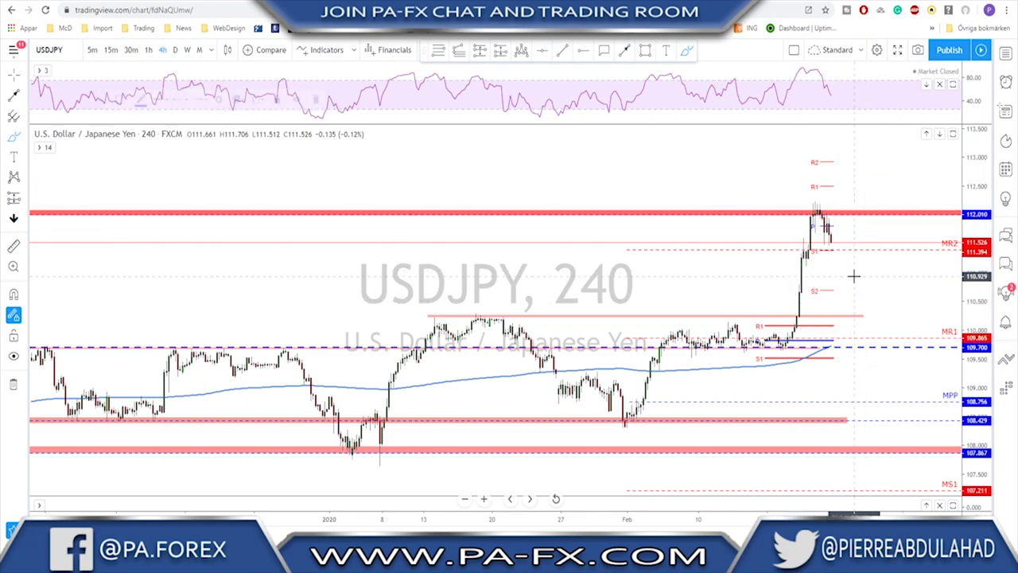
Pan the chart and briefly circle the candles near 111.0.
{"action": "scroll", "coordinate": [820, 278], "scroll_direction": "left", "scroll_amount": 3}
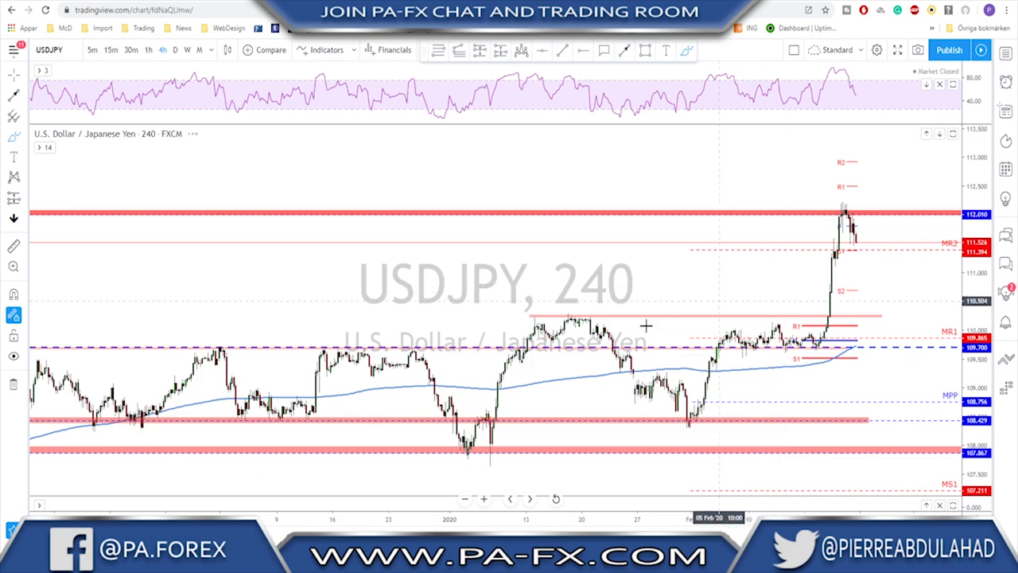
{"action": "scroll", "coordinate": [679, 281], "scroll_direction": "right", "scroll_amount": 2}
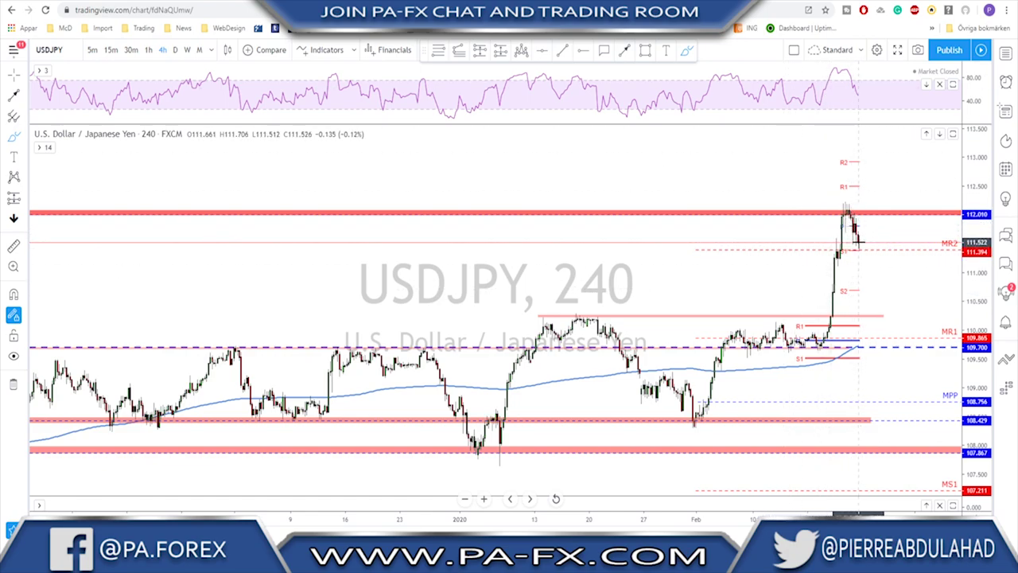
{"action": "mouse_move", "coordinate": [842, 249]}
{"action": "left_mouse_down"}
{"action": "mouse_move", "coordinate": [827, 268]}
{"action": "mouse_move", "coordinate": [834, 251]}
{"action": "left_mouse_up"}
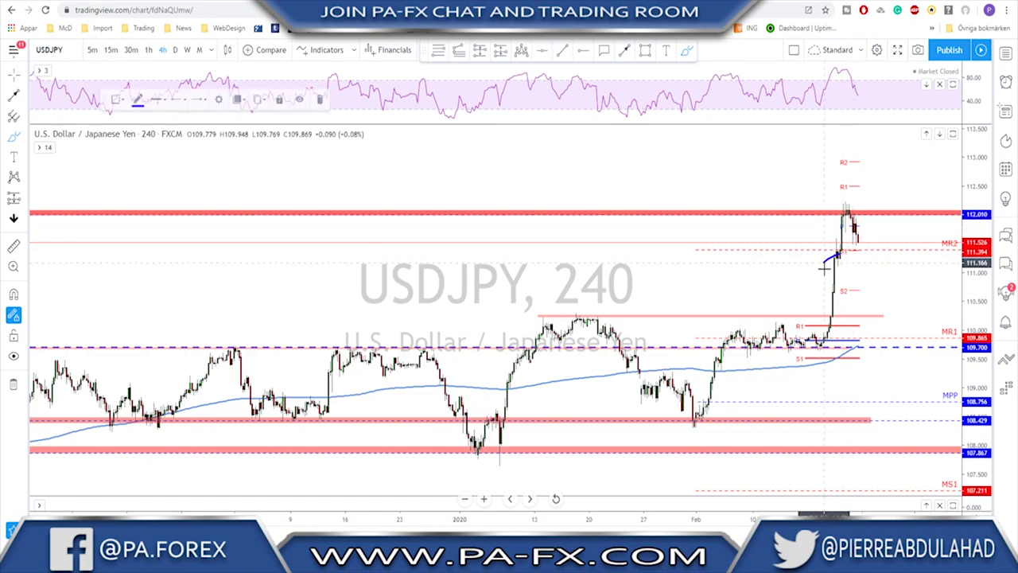
{"action": "key", "text": "Delete"}
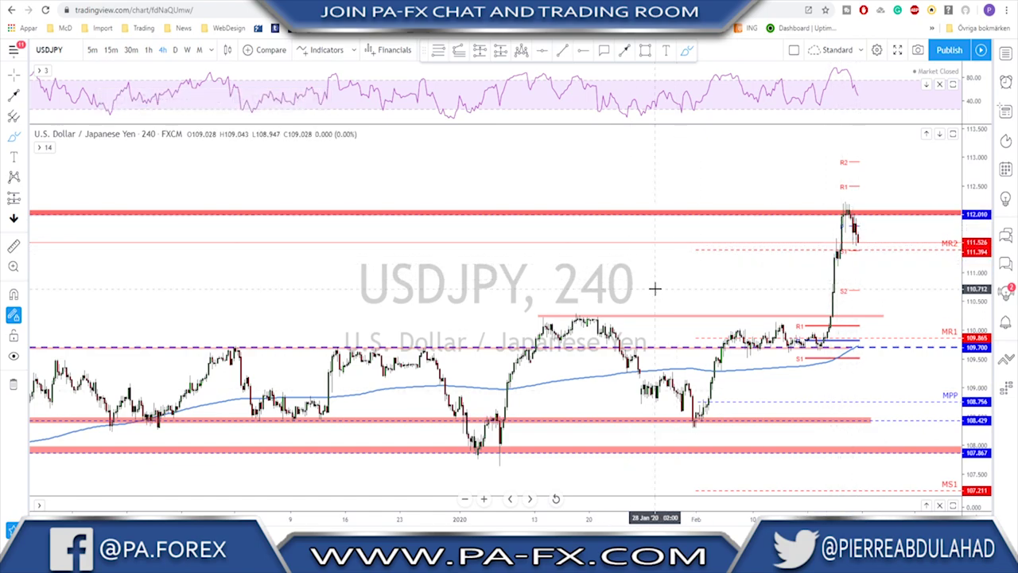
On the 1-hour chart, sketch a level and a projected drop-and-rebound, undoing the last circle.
{"action": "left_click", "coordinate": [148, 50]}
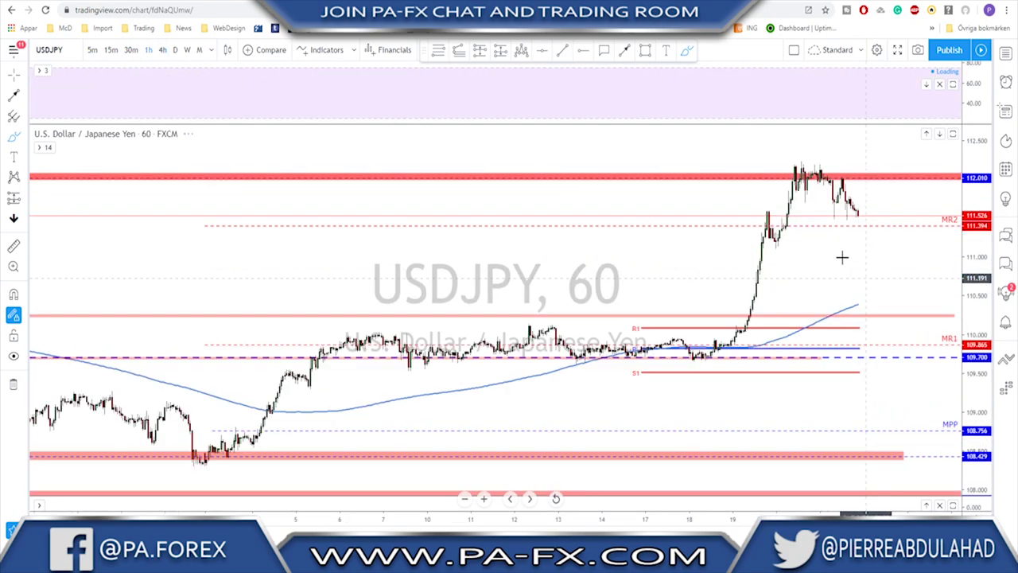
{"action": "left_click_drag", "start_coordinate": [748, 276], "coordinate": [815, 276]}
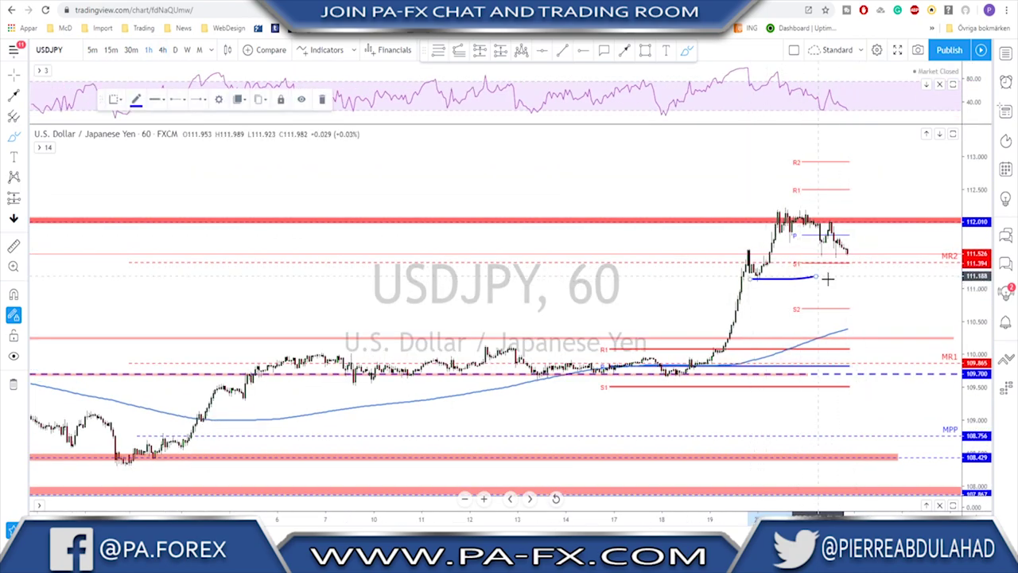
{"action": "mouse_move", "coordinate": [837, 231]}
{"action": "left_mouse_down"}
{"action": "mouse_move", "coordinate": [873, 303]}
{"action": "mouse_move", "coordinate": [876, 279]}
{"action": "mouse_move", "coordinate": [895, 345]}
{"action": "mouse_move", "coordinate": [916, 280]}
{"action": "left_mouse_up"}
{"action": "left_click_drag", "start_coordinate": [905, 341], "coordinate": [905, 338]}
{"action": "mouse_move", "coordinate": [908, 283]}
{"action": "left_mouse_down"}
{"action": "mouse_move", "coordinate": [922, 282]}
{"action": "mouse_move", "coordinate": [926, 299]}
{"action": "left_mouse_up"}
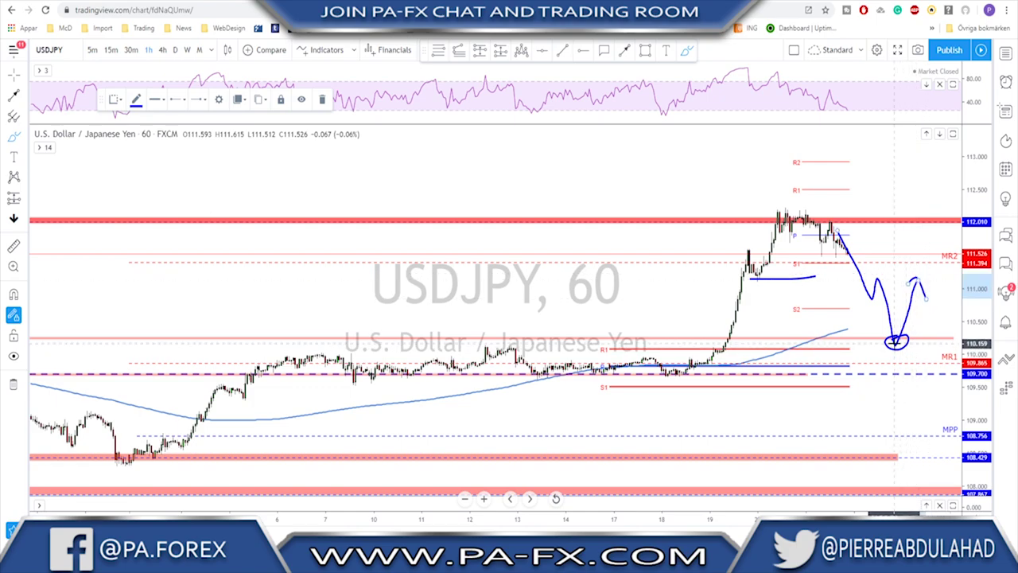
{"action": "scroll", "coordinate": [557, 341], "scroll_direction": "down", "scroll_amount": 2}
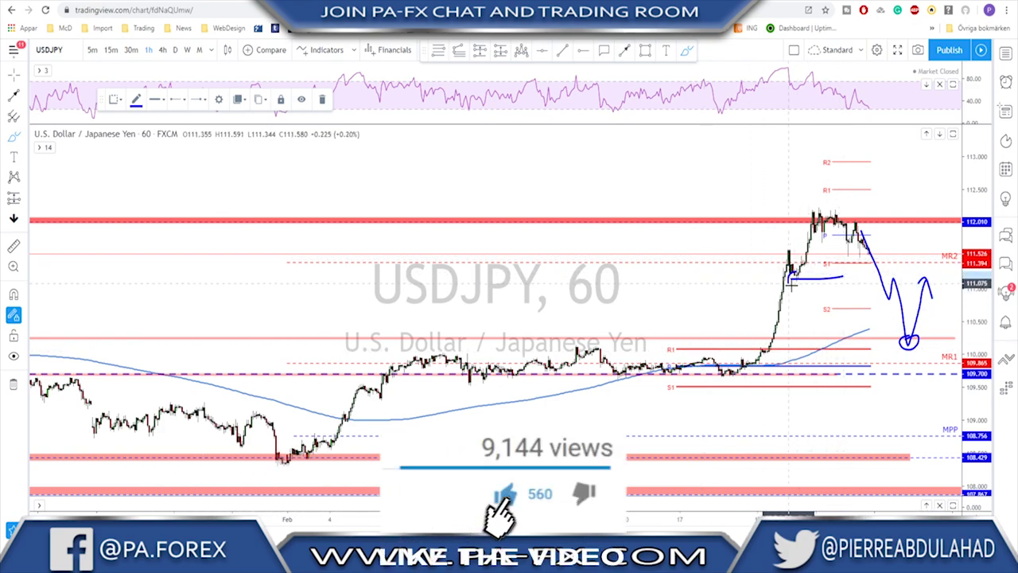
{"action": "left_click_drag", "start_coordinate": [790, 280], "coordinate": [794, 270]}
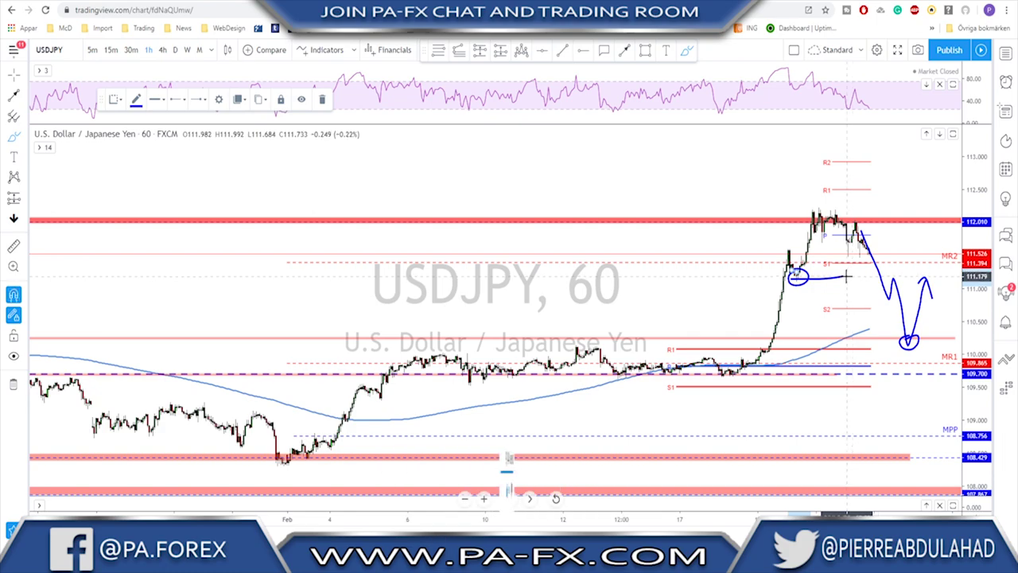
{"action": "key", "text": "ctrl+z"}
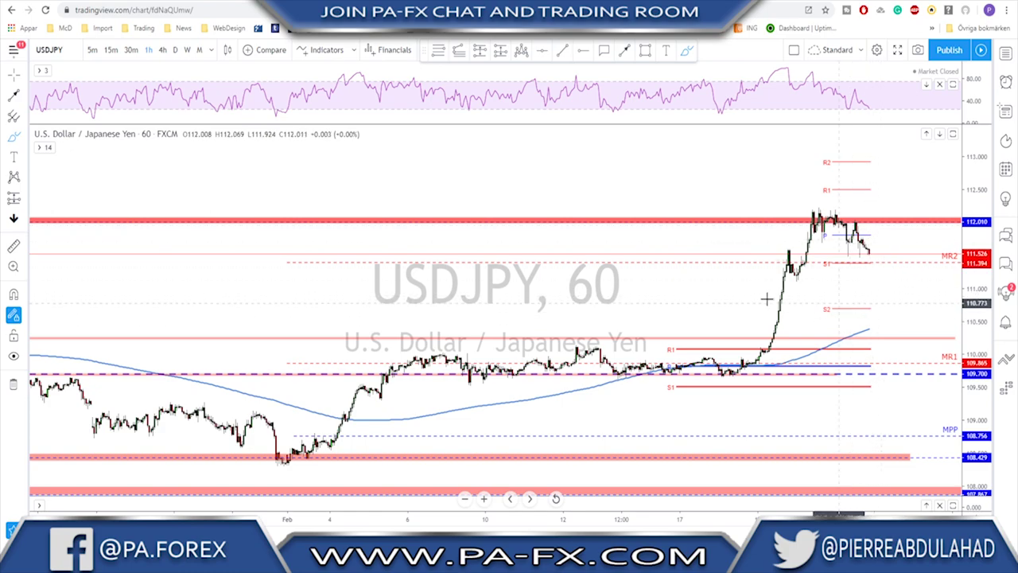
Draw lines under recent candles and at the highs, circle the lows, then delete the last line.
{"action": "scroll", "coordinate": [719, 297], "scroll_direction": "up", "scroll_amount": 4}
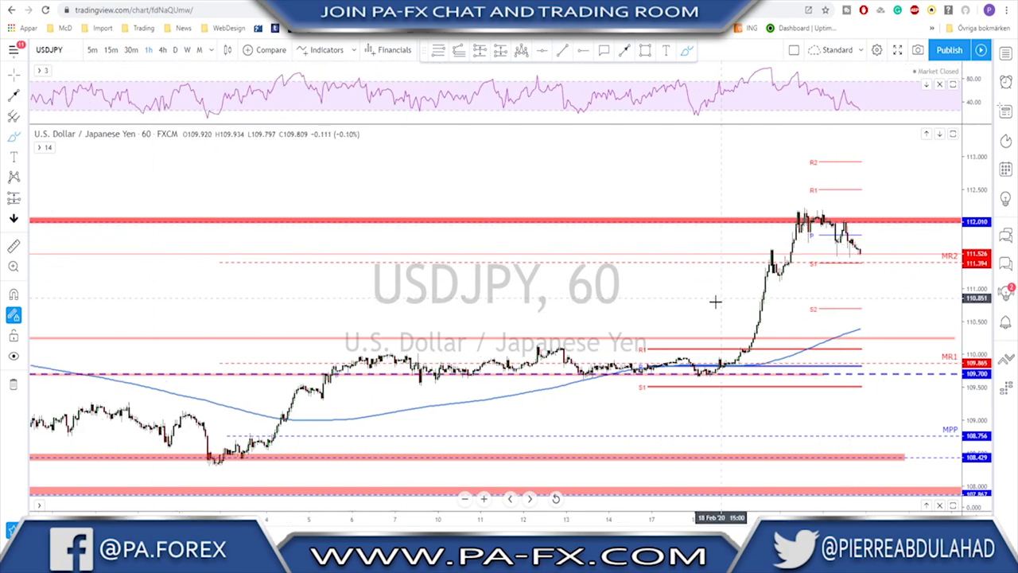
{"action": "left_click_drag", "start_coordinate": [714, 247], "coordinate": [798, 247]}
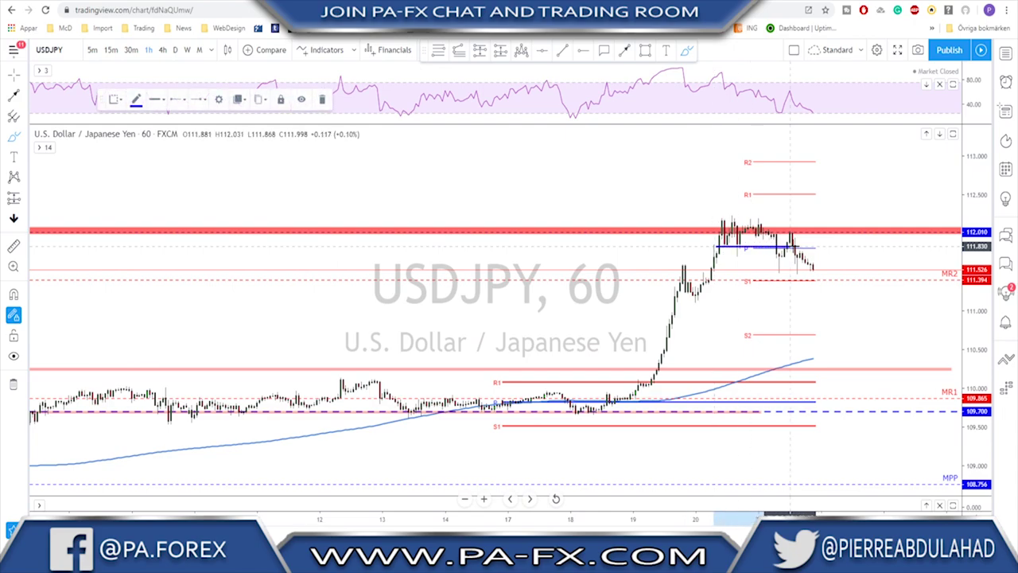
{"action": "mouse_move", "coordinate": [719, 220]}
{"action": "left_mouse_down"}
{"action": "mouse_move", "coordinate": [767, 216]}
{"action": "mouse_move", "coordinate": [782, 264]}
{"action": "mouse_move", "coordinate": [790, 240]}
{"action": "mouse_move", "coordinate": [810, 299]}
{"action": "left_mouse_up"}
{"action": "mouse_move", "coordinate": [700, 292]}
{"action": "left_mouse_down"}
{"action": "mouse_move", "coordinate": [689, 301]}
{"action": "mouse_move", "coordinate": [837, 299]}
{"action": "left_mouse_up"}
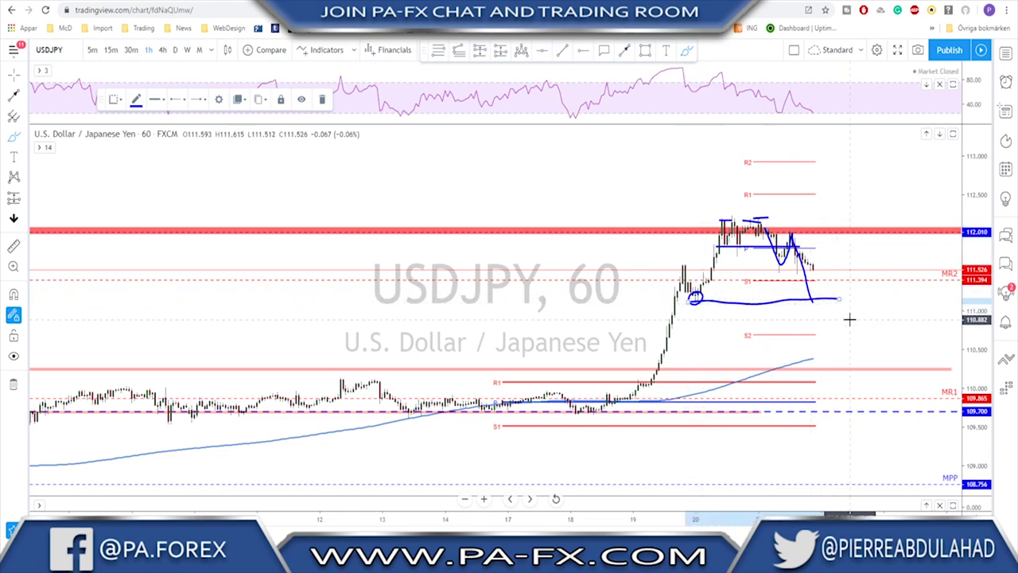
{"action": "key", "text": "Delete"}
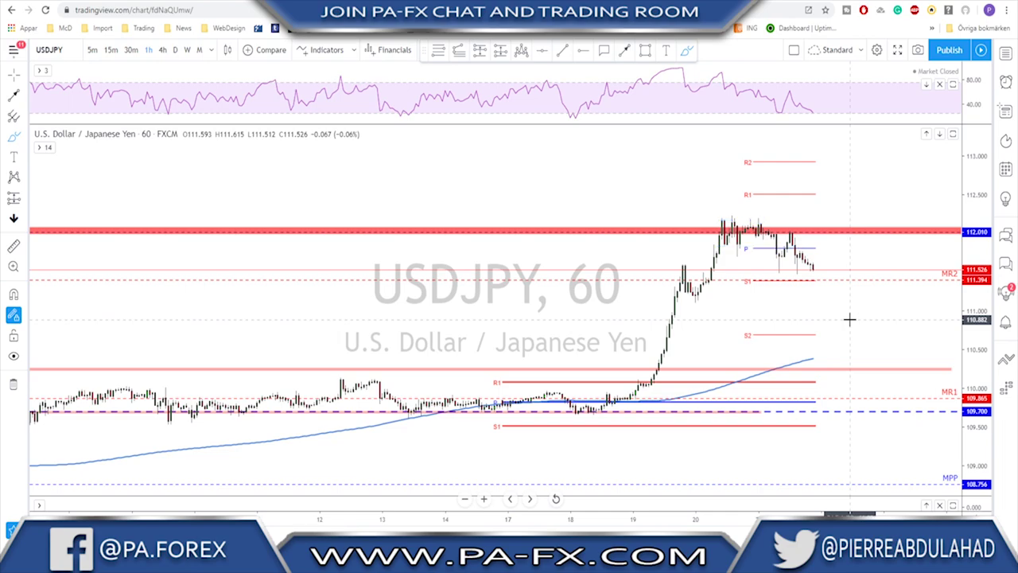
Sketch a projected dip-and-rebound with a circled low, undo it, and switch to NZDUSD.
{"action": "mouse_move", "coordinate": [790, 235]}
{"action": "left_mouse_down"}
{"action": "mouse_move", "coordinate": [819, 295]}
{"action": "mouse_move", "coordinate": [843, 217]}
{"action": "left_mouse_up"}
{"action": "left_click_drag", "start_coordinate": [831, 288], "coordinate": [826, 288]}
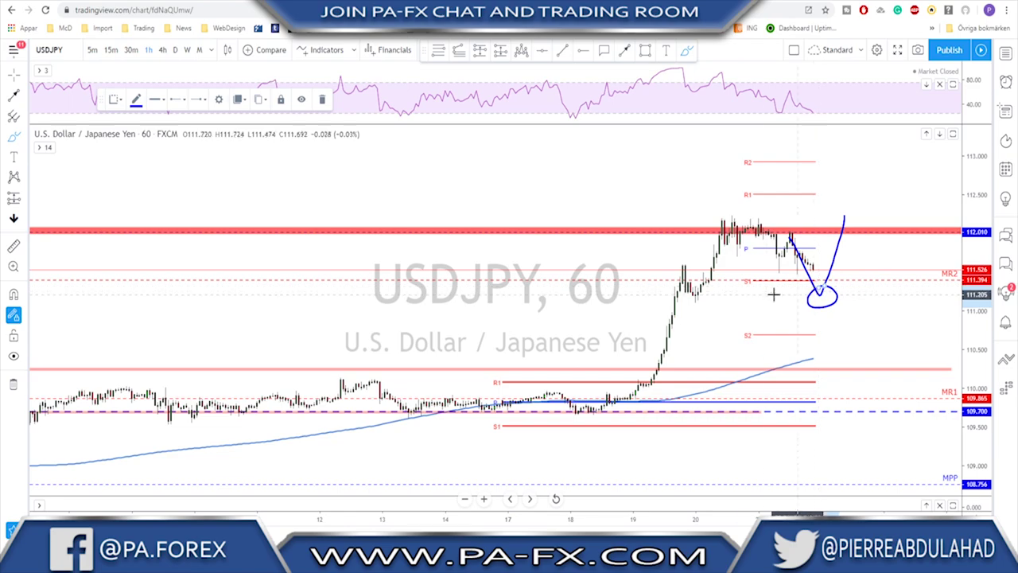
{"action": "left_click_drag", "start_coordinate": [675, 296], "coordinate": [845, 295]}
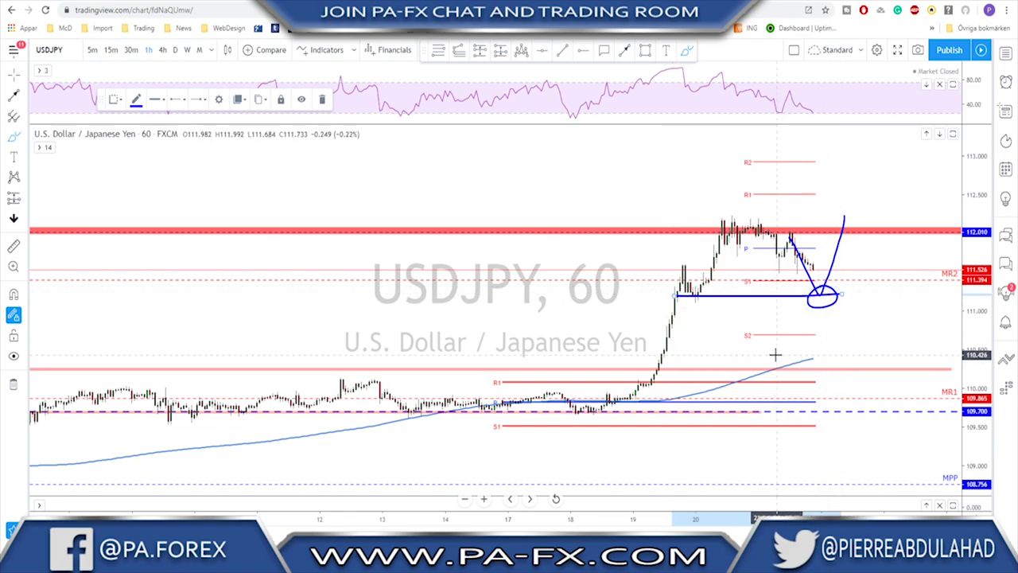
{"action": "key", "text": "ctrl+z"}
{"action": "key", "text": "ctrl+z"}
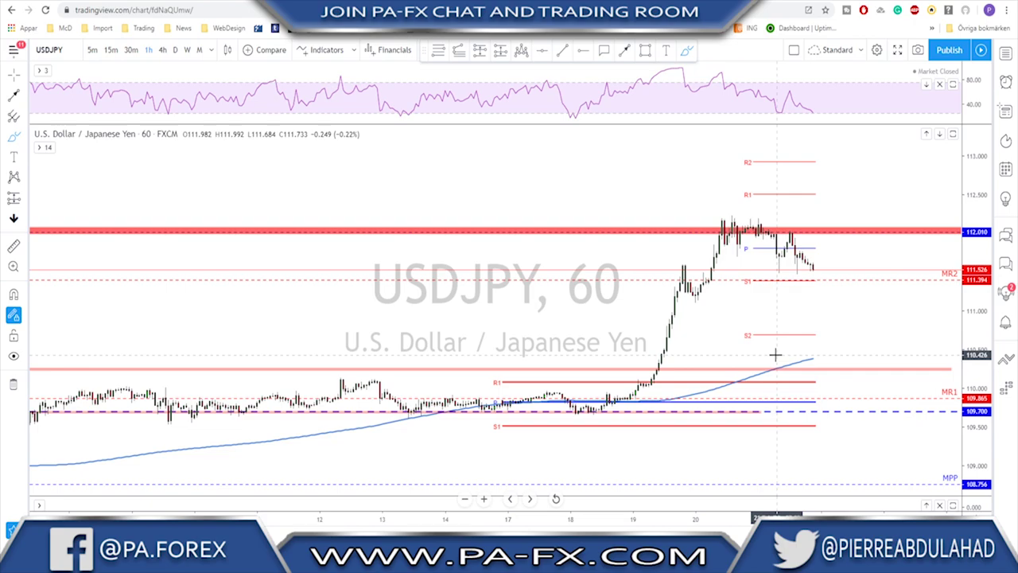
{"action": "key", "text": "space"}
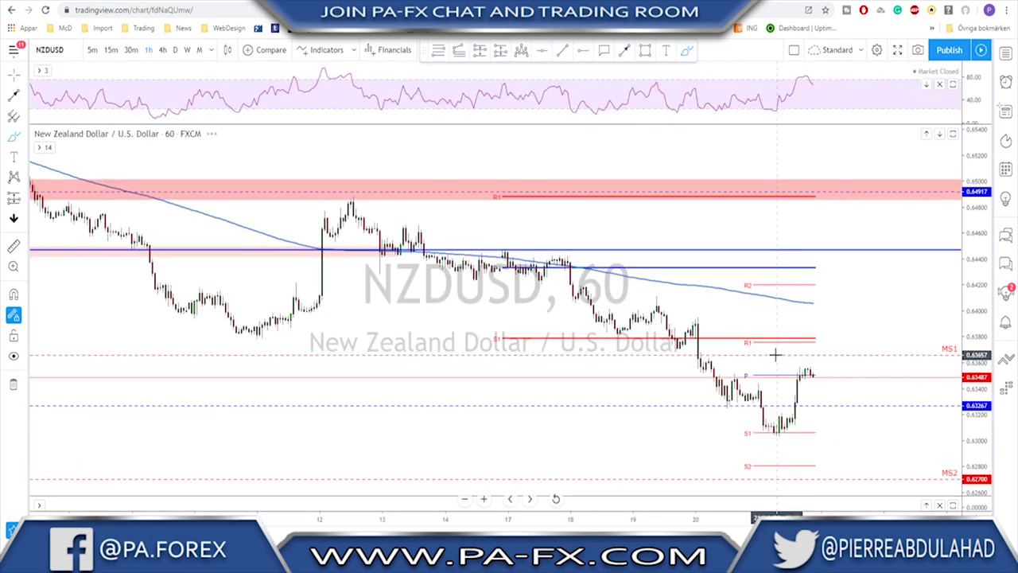
On the weekly chart, circle the November and September 2019 lows and the latest bar, undoing each.
{"action": "left_click", "coordinate": [177, 50]}
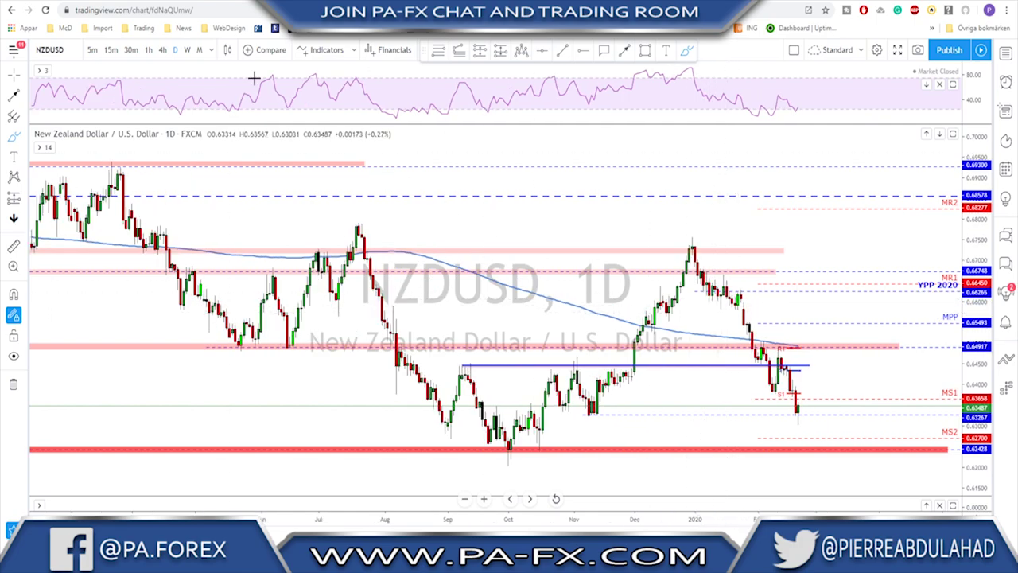
{"action": "left_click", "coordinate": [190, 49]}
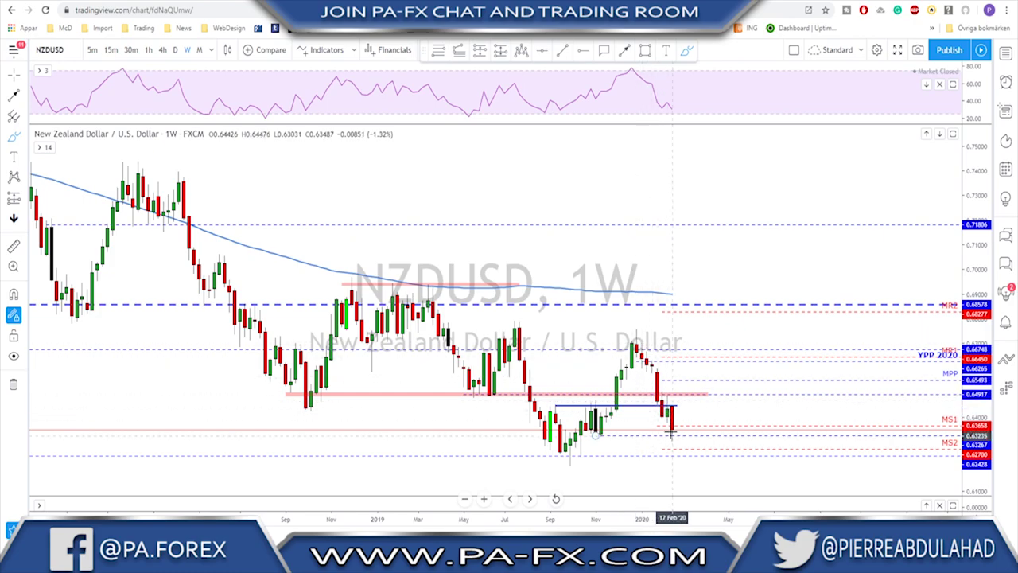
{"action": "left_click_drag", "start_coordinate": [587, 430], "coordinate": [610, 439]}
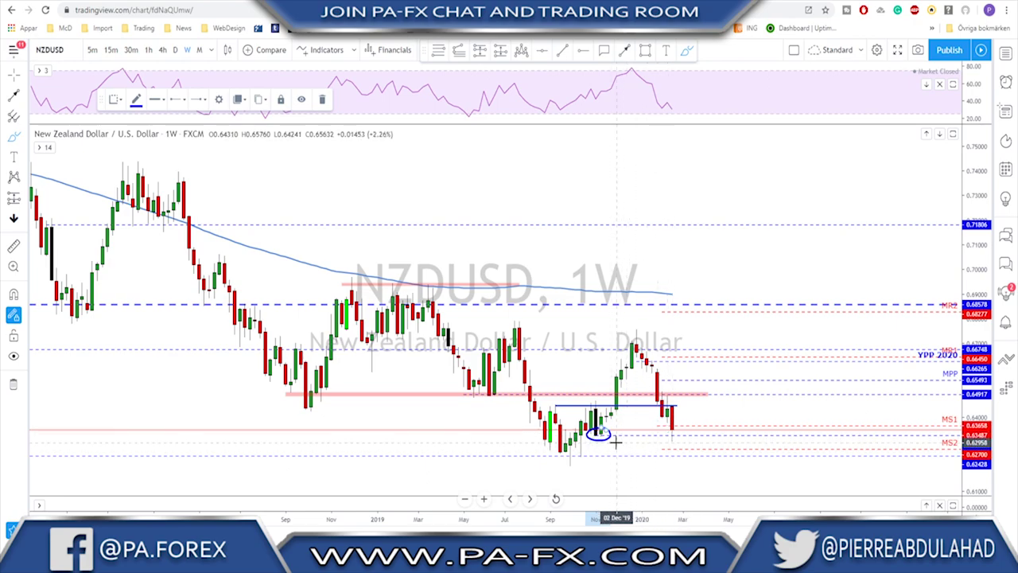
{"action": "key", "text": "ctrl+z"}
{"action": "mouse_move", "coordinate": [582, 450]}
{"action": "left_mouse_down"}
{"action": "mouse_move", "coordinate": [568, 464]}
{"action": "mouse_move", "coordinate": [582, 452]}
{"action": "left_mouse_up"}
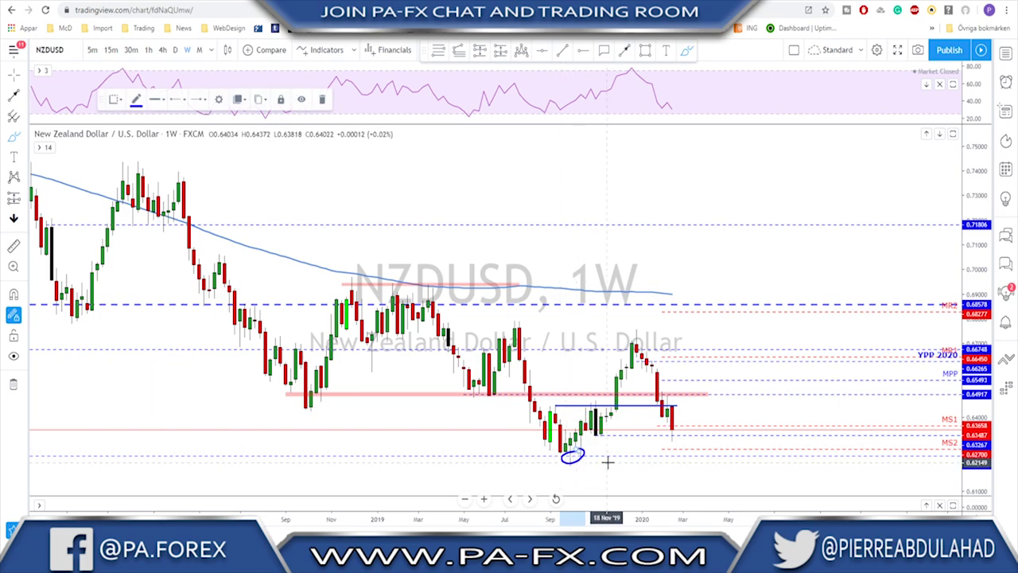
{"action": "key", "text": "ctrl+z"}
{"action": "left_click_drag", "start_coordinate": [668, 421], "coordinate": [667, 416]}
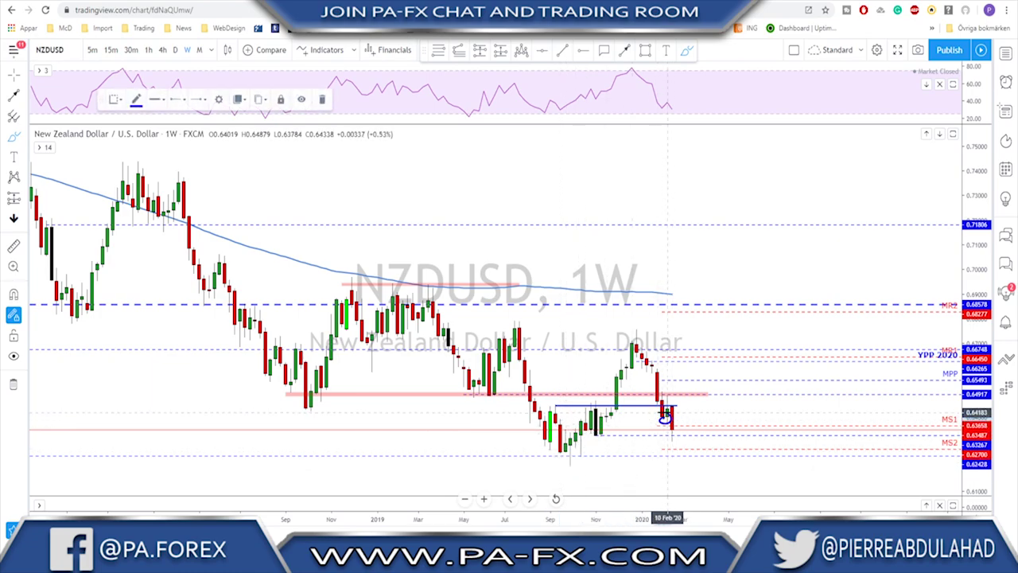
{"action": "key", "text": "ctrl+z"}
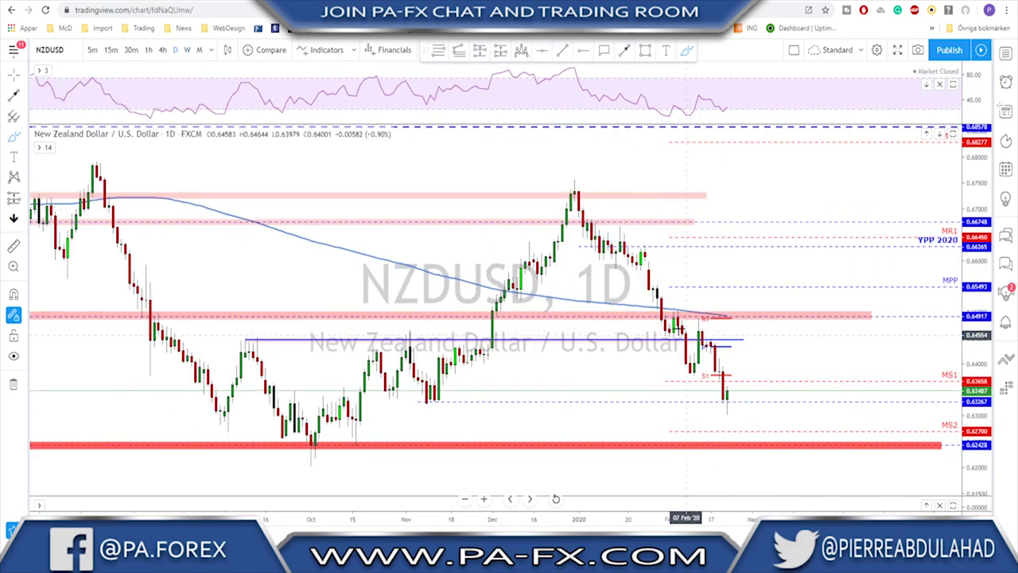
Sketch the drop-and-bounce path, circle the late November lows and latest candle, then undo and switch to 4-hour.
{"action": "mouse_move", "coordinate": [659, 303]}
{"action": "left_mouse_down"}
{"action": "mouse_move", "coordinate": [693, 368]}
{"action": "mouse_move", "coordinate": [708, 328]}
{"action": "mouse_move", "coordinate": [724, 411]}
{"action": "left_mouse_up"}
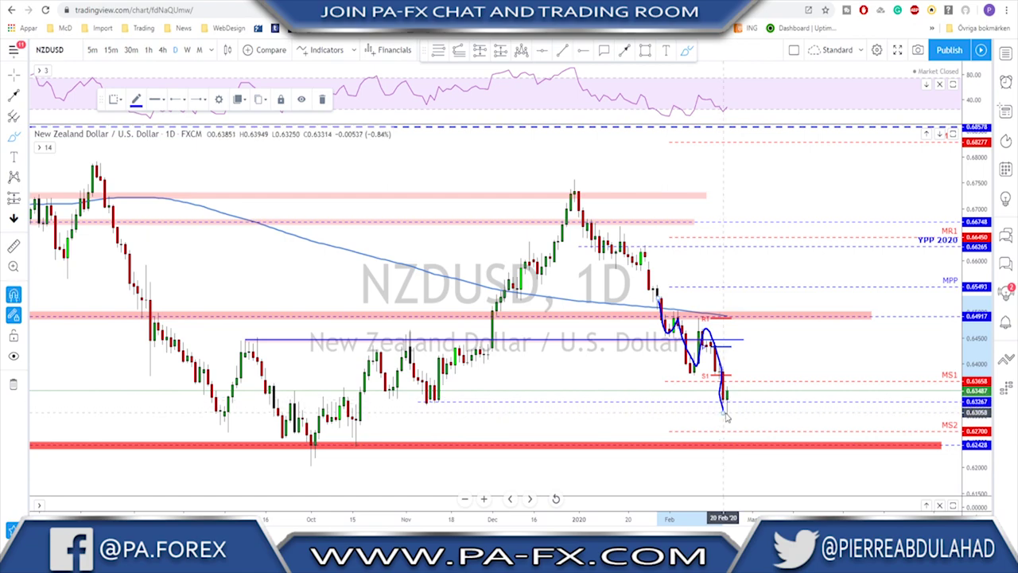
{"action": "key", "text": "Delete"}
{"action": "mouse_move", "coordinate": [443, 389]}
{"action": "left_mouse_down"}
{"action": "mouse_move", "coordinate": [412, 399]}
{"action": "mouse_move", "coordinate": [443, 387]}
{"action": "left_mouse_up"}
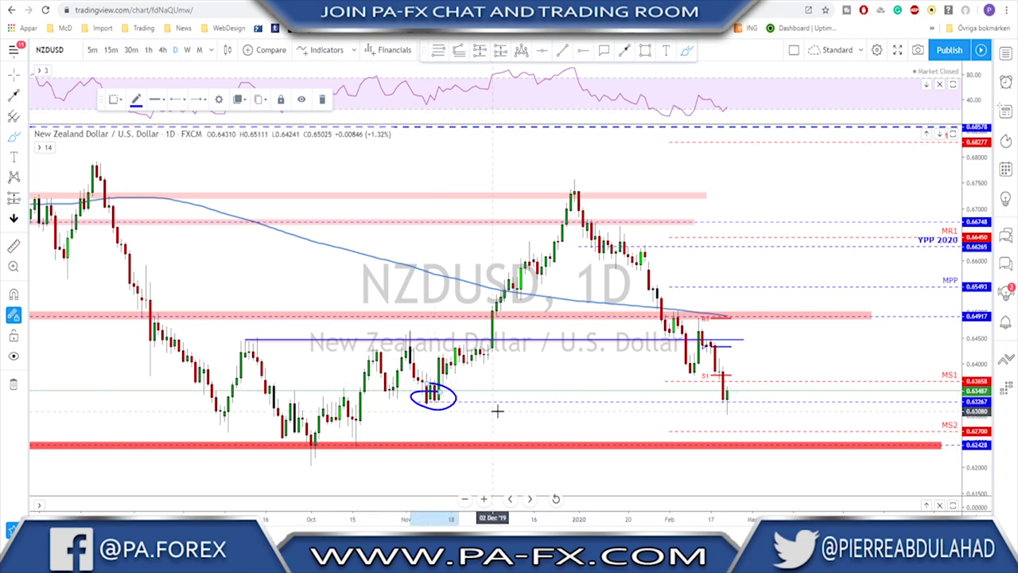
{"action": "left_click_drag", "start_coordinate": [722, 401], "coordinate": [727, 401]}
{"action": "key", "text": "ctrl+z"}
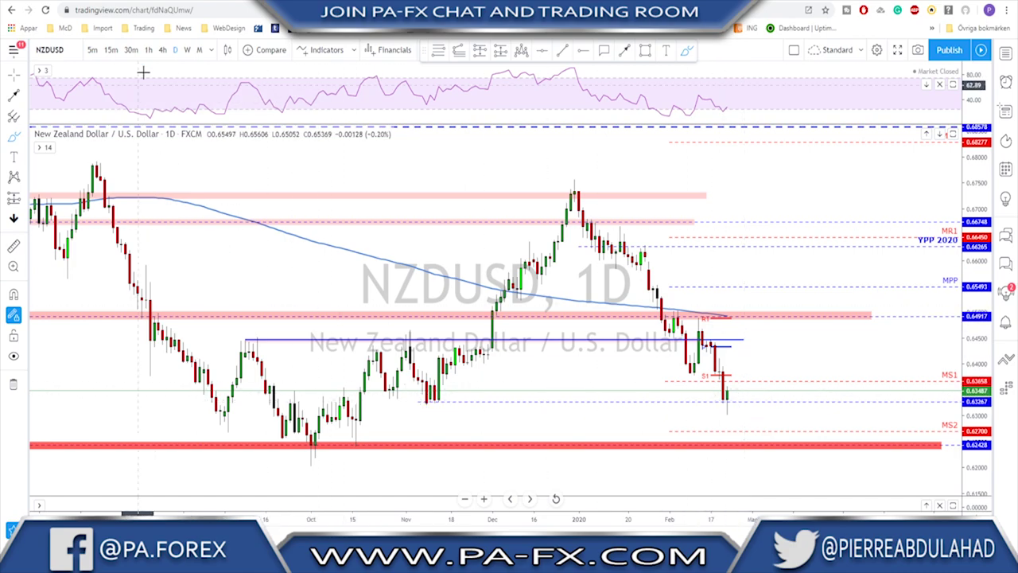
{"action": "left_click", "coordinate": [163, 50]}
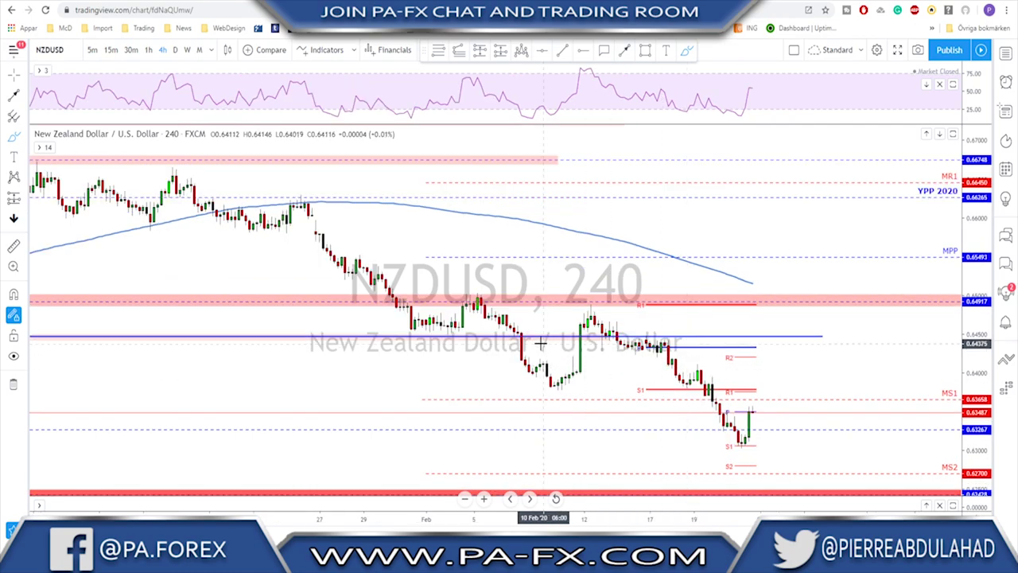
Trace the 11 Feb dip, project a drop toward MS2, circle the 10 Feb low, then undo and zoom out.
{"action": "mouse_move", "coordinate": [571, 388]}
{"action": "left_mouse_down"}
{"action": "mouse_move", "coordinate": [611, 322]}
{"action": "mouse_move", "coordinate": [744, 446]}
{"action": "left_mouse_up"}
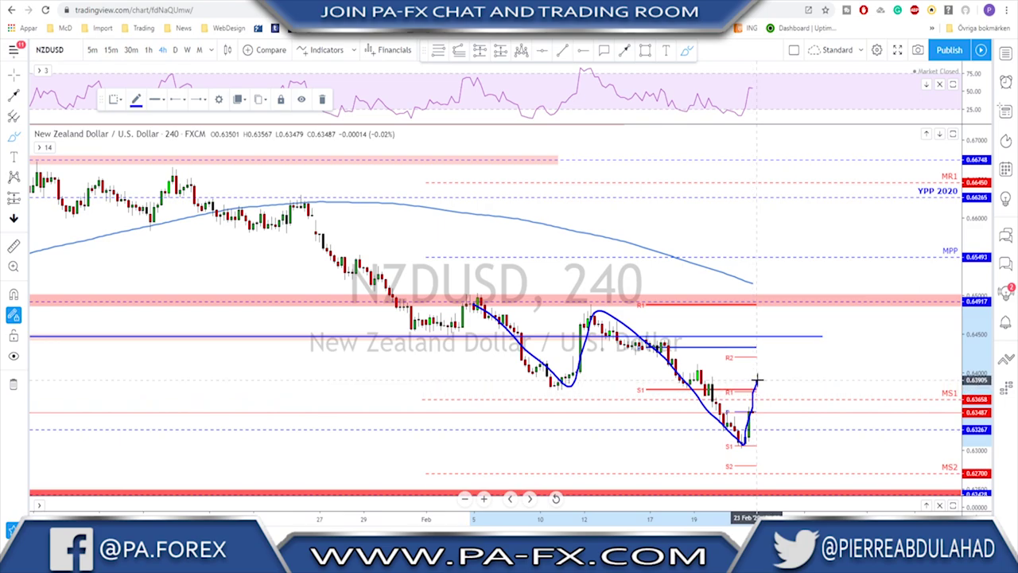
{"action": "left_click_drag", "start_coordinate": [758, 382], "coordinate": [803, 473]}
{"action": "mouse_move", "coordinate": [646, 379]}
{"action": "left_mouse_down"}
{"action": "mouse_move", "coordinate": [637, 398]}
{"action": "mouse_move", "coordinate": [654, 382]}
{"action": "mouse_move", "coordinate": [646, 379]}
{"action": "left_mouse_up"}
{"action": "left_click_drag", "start_coordinate": [549, 381], "coordinate": [779, 385]}
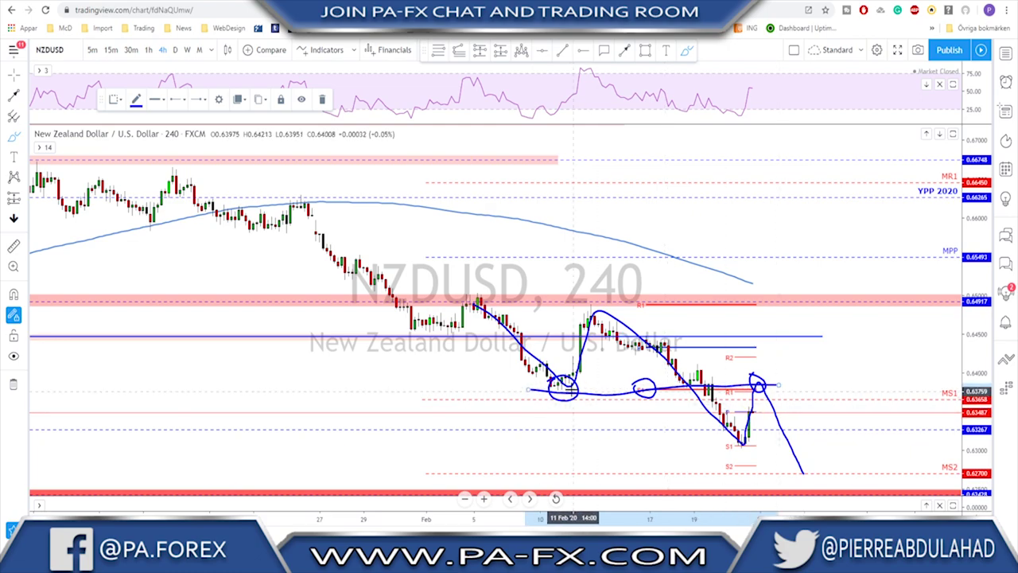
{"action": "key", "text": "ctrl+z"}
{"action": "key", "text": "ctrl+z"}
{"action": "key", "text": "ctrl+z"}
{"action": "key", "text": "ctrl+z"}
{"action": "key", "text": "ctrl+z"}
{"action": "key", "text": "ctrl+z"}
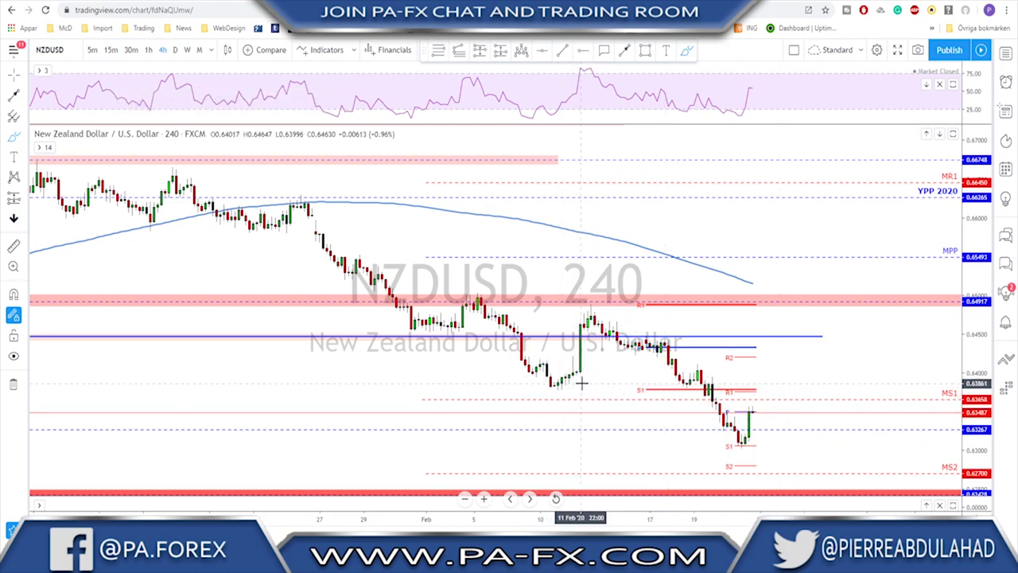
{"action": "scroll", "coordinate": [652, 354], "scroll_direction": "down", "scroll_amount": 2}
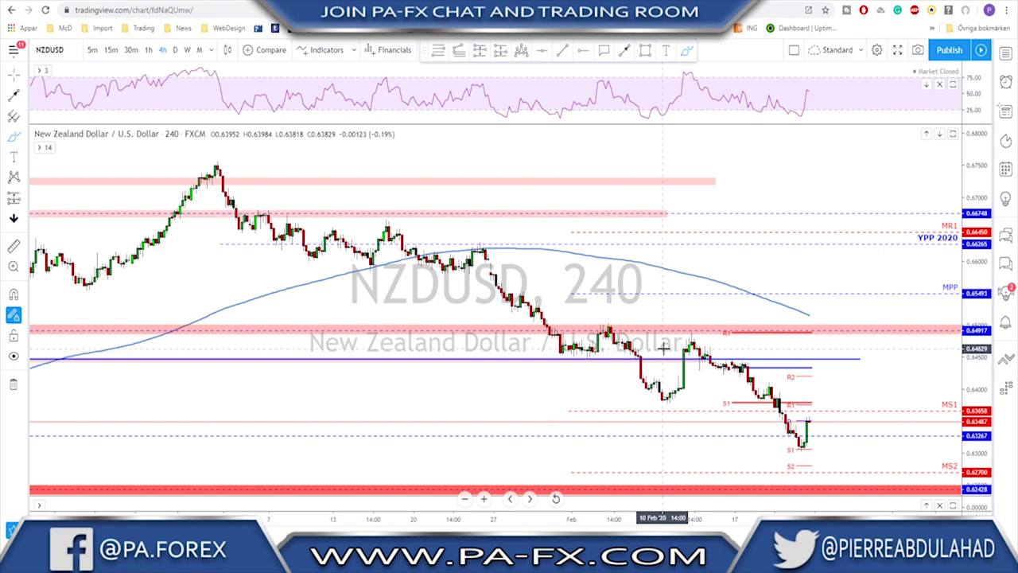
On the daily chart, circle the mid- and late-February candles, remove the ovals, and return to 4-hour.
{"action": "left_click", "coordinate": [176, 50]}
{"action": "scroll", "coordinate": [799, 416], "scroll_direction": "up", "scroll_amount": 1}
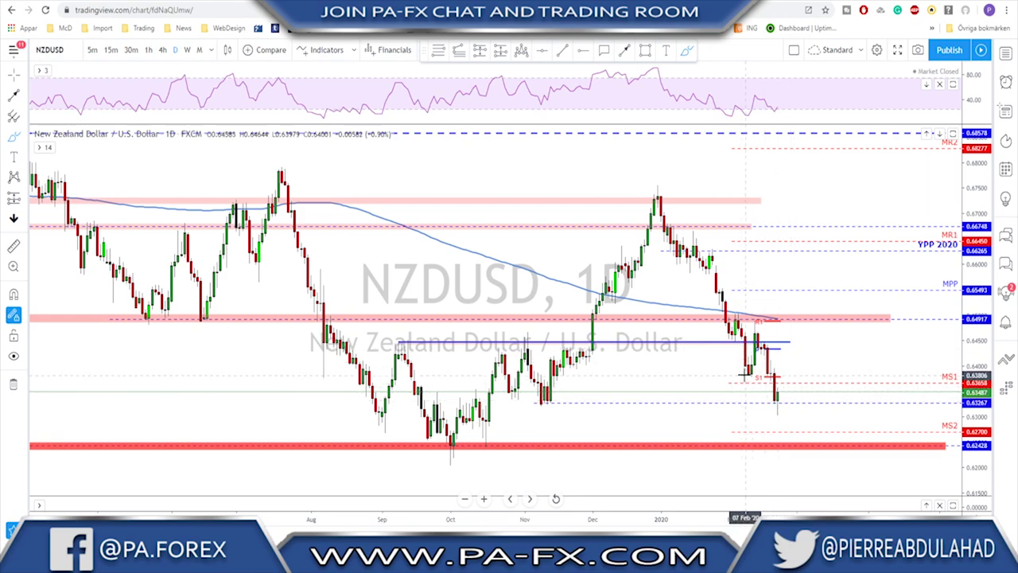
{"action": "left_click_drag", "start_coordinate": [760, 351], "coordinate": [760, 328]}
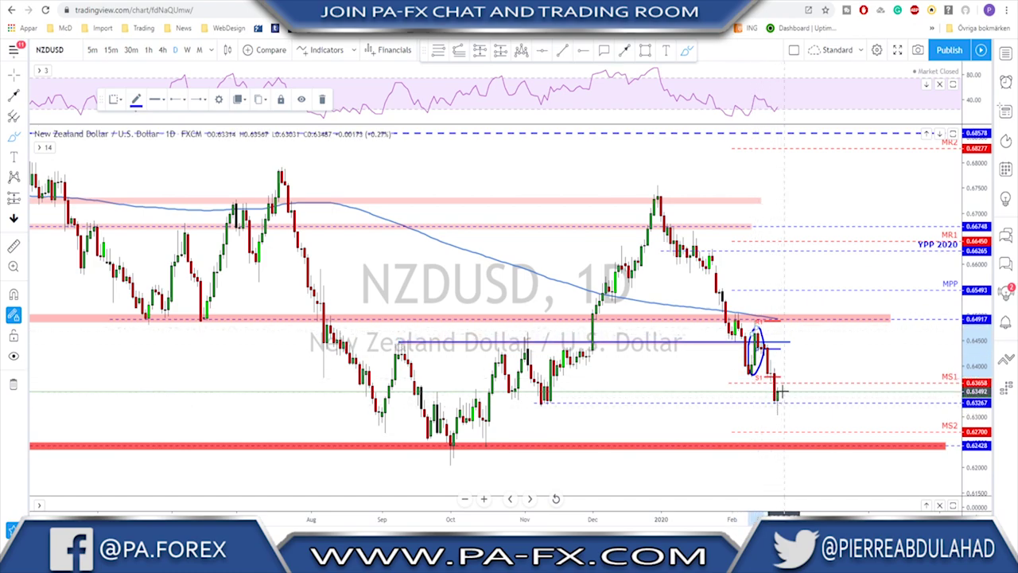
{"action": "left_click_drag", "start_coordinate": [777, 379], "coordinate": [780, 380]}
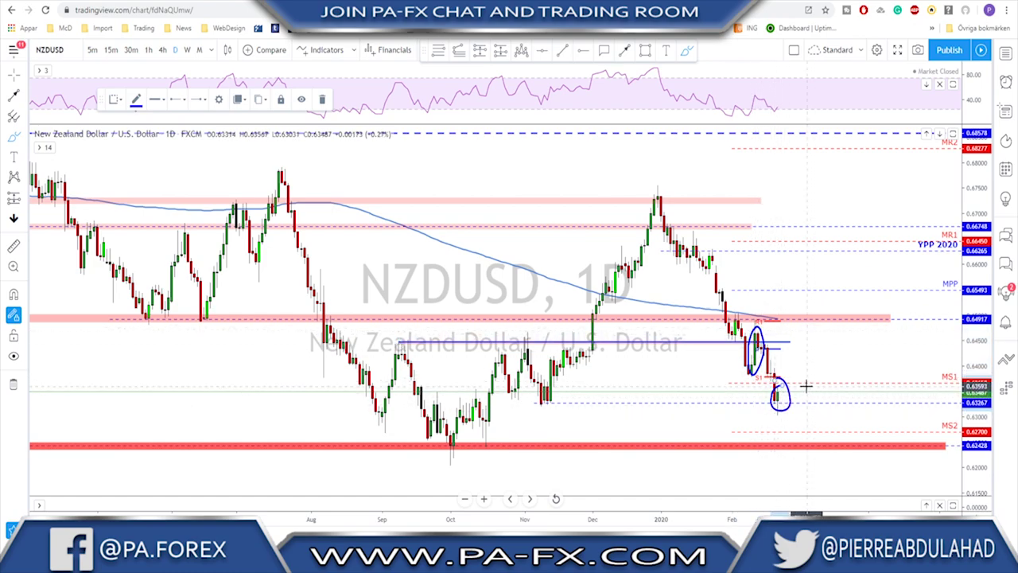
{"action": "key", "text": "Delete"}
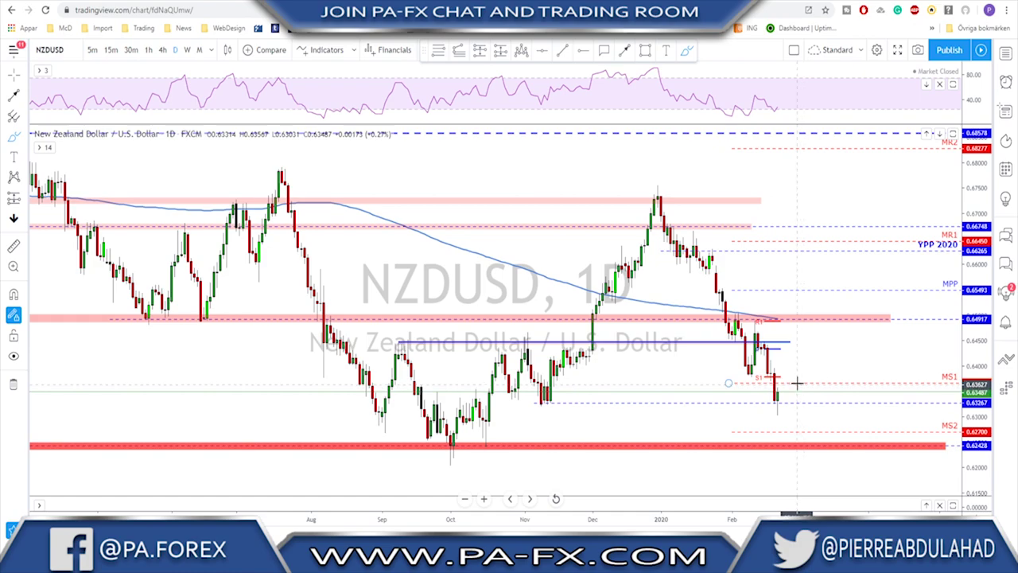
{"action": "scroll", "coordinate": [797, 383], "scroll_direction": "up", "scroll_amount": 4}
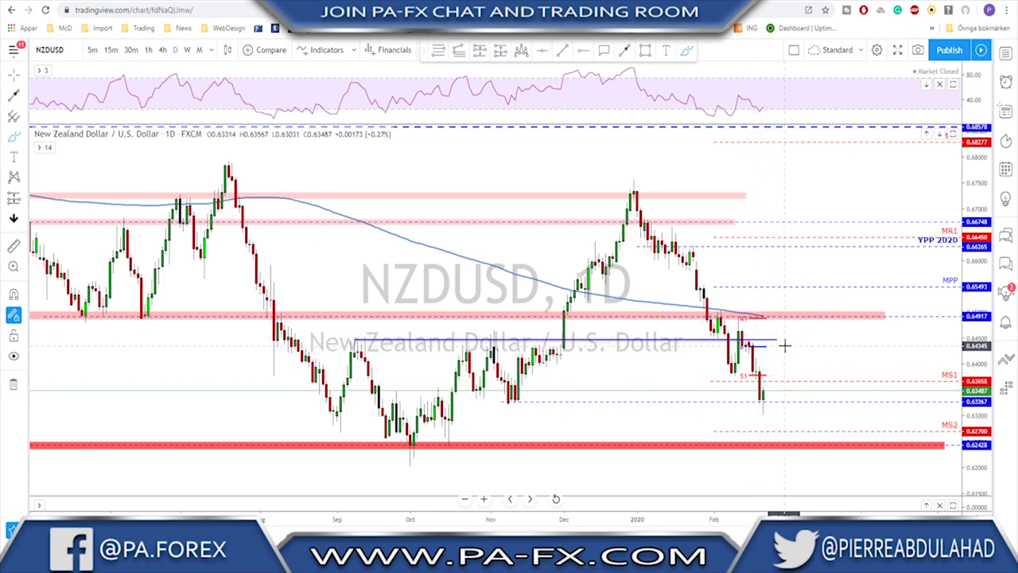
{"action": "left_click", "coordinate": [163, 49]}
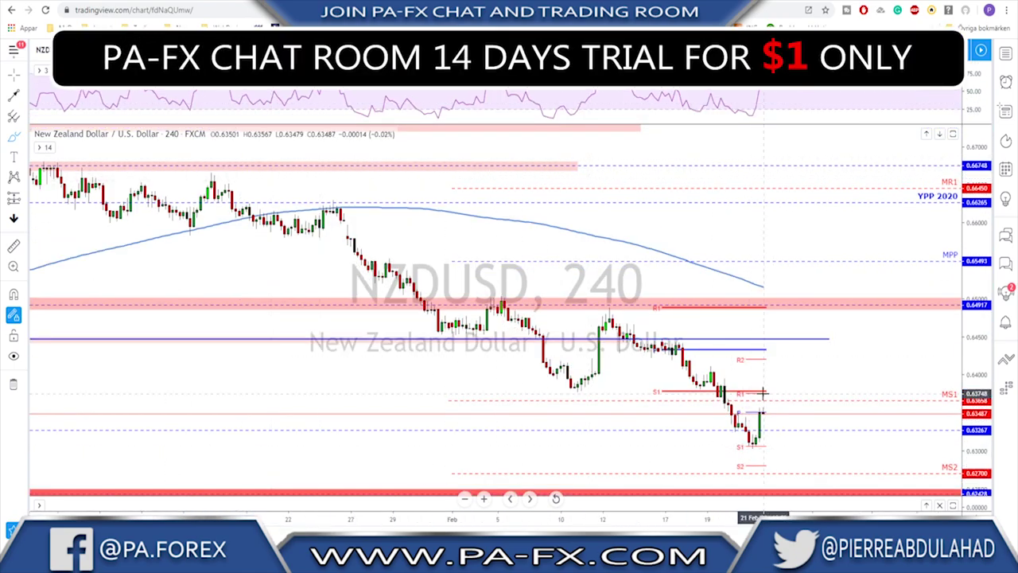
Switch to USDCHF and set the weekly interval with 1W.
{"action": "key", "text": "Down"}
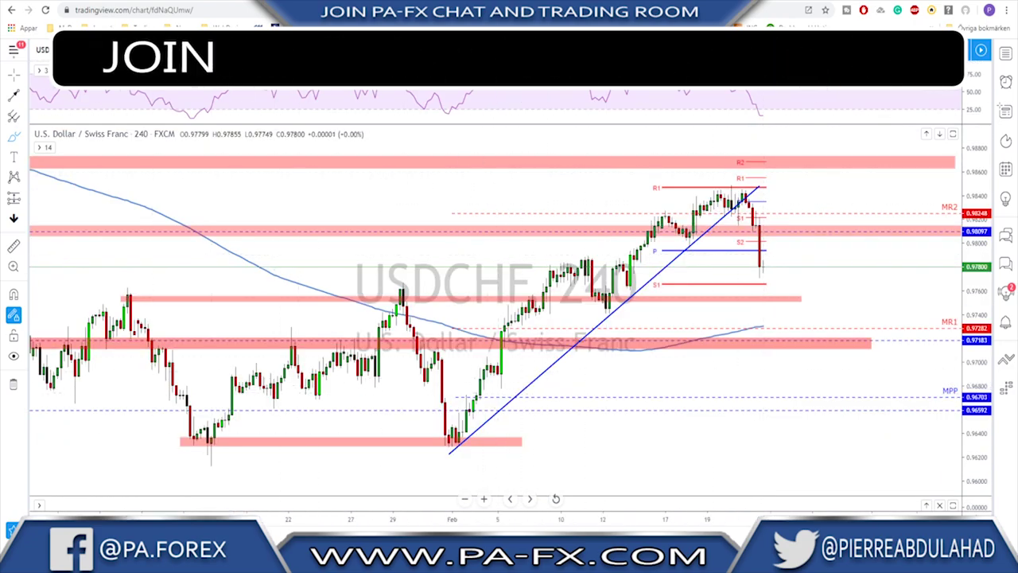
{"action": "type", "text": "1W"}
{"action": "key", "text": "Return"}
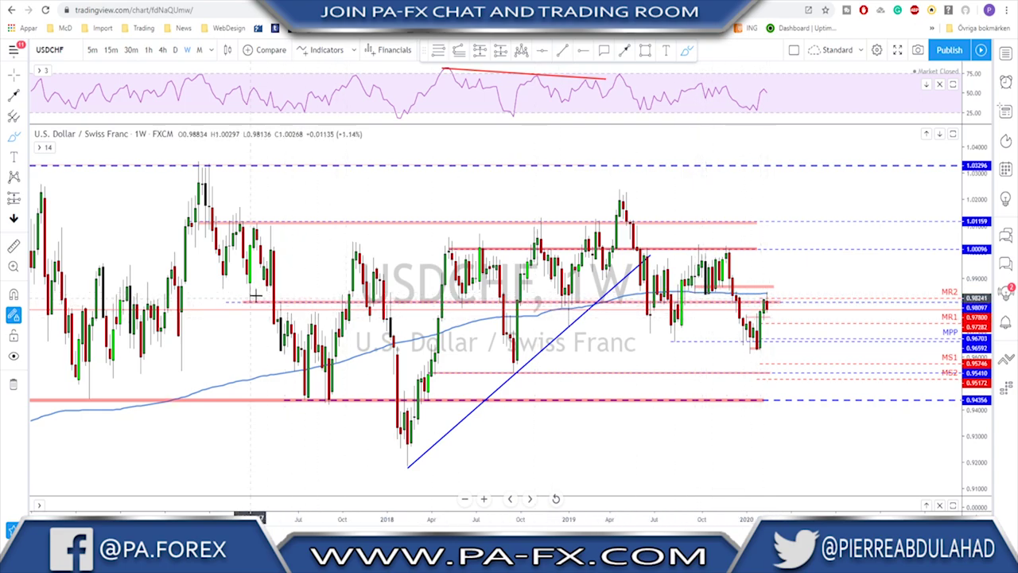
Circle four reactions at the 0.98 level, undo the last, and switch to daily.
{"action": "left_click_drag", "start_coordinate": [251, 296], "coordinate": [253, 296]}
{"action": "mouse_move", "coordinate": [461, 296]}
{"action": "left_mouse_down"}
{"action": "mouse_move", "coordinate": [470, 300]}
{"action": "mouse_move", "coordinate": [463, 296]}
{"action": "left_mouse_up"}
{"action": "mouse_move", "coordinate": [568, 295]}
{"action": "left_mouse_down"}
{"action": "mouse_move", "coordinate": [542, 307]}
{"action": "mouse_move", "coordinate": [566, 298]}
{"action": "left_mouse_up"}
{"action": "mouse_move", "coordinate": [674, 293]}
{"action": "left_mouse_down"}
{"action": "mouse_move", "coordinate": [616, 314]}
{"action": "mouse_move", "coordinate": [740, 298]}
{"action": "mouse_move", "coordinate": [665, 299]}
{"action": "left_mouse_up"}
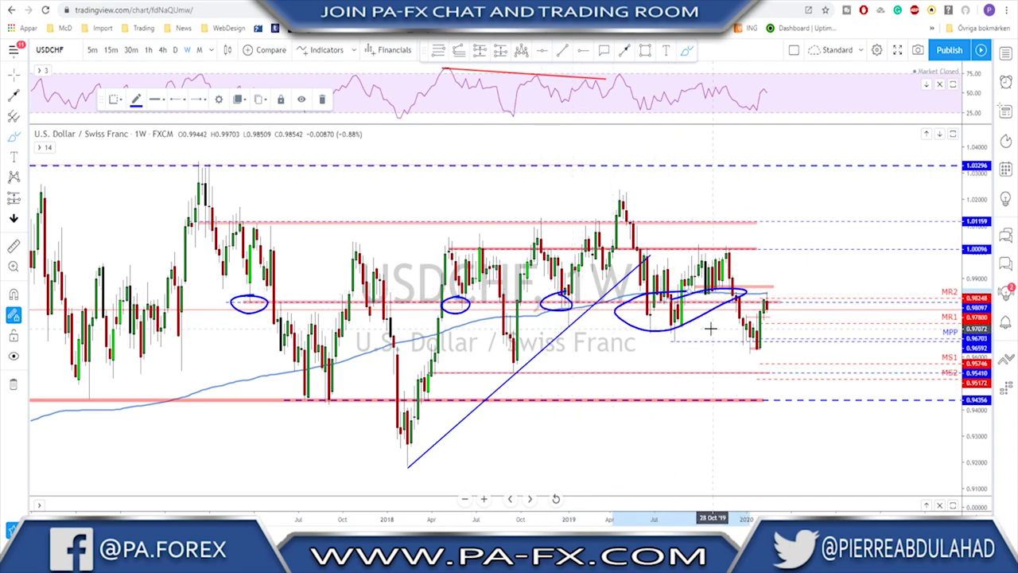
{"action": "key", "text": "Delete"}
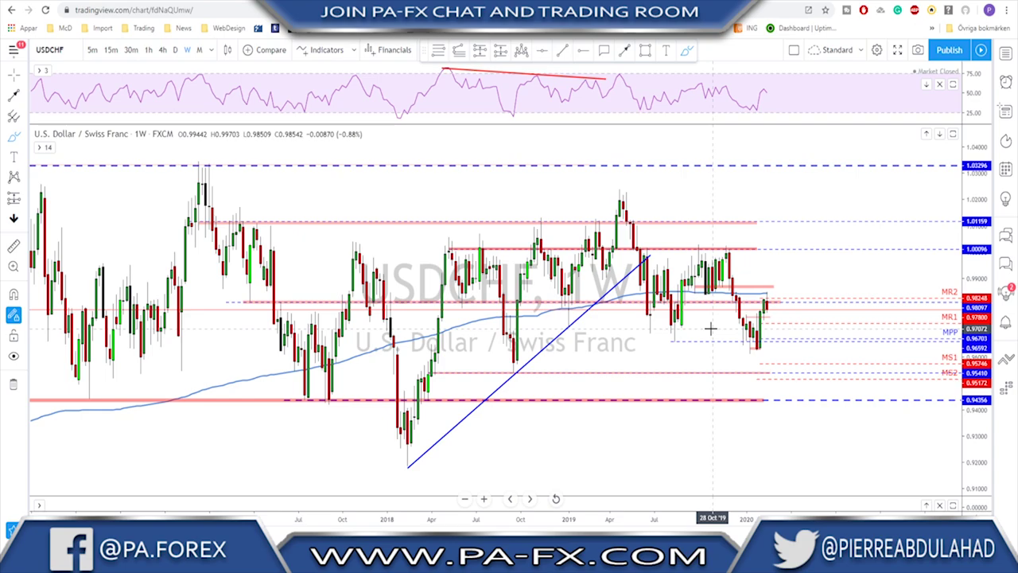
{"action": "left_click", "coordinate": [176, 50]}
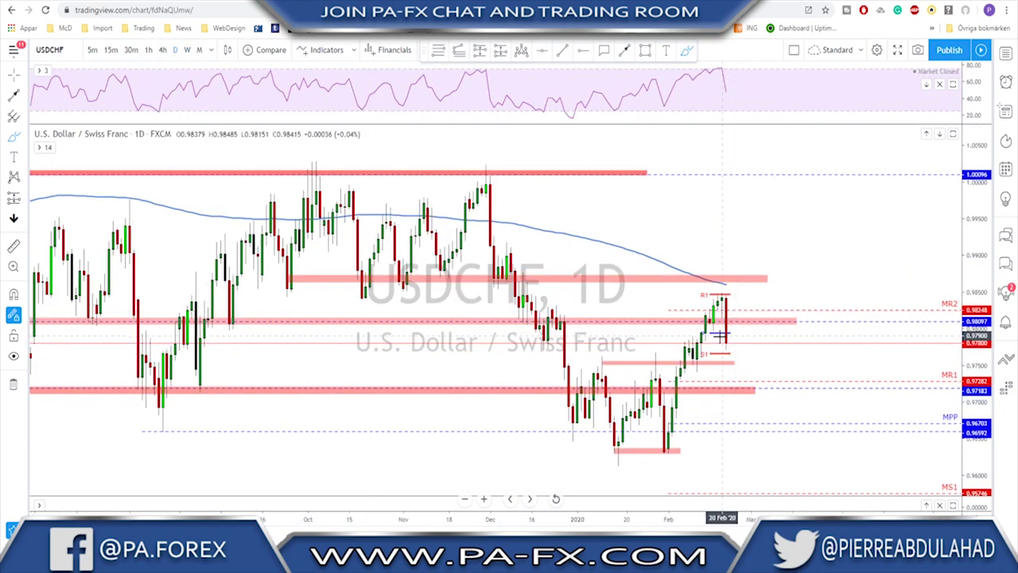
Briefly circle the daily highs near R1, zoom in, and switch to 4-hour candles.
{"action": "mouse_move", "coordinate": [699, 296]}
{"action": "left_mouse_down"}
{"action": "mouse_move", "coordinate": [685, 292]}
{"action": "mouse_move", "coordinate": [702, 317]}
{"action": "mouse_move", "coordinate": [710, 308]}
{"action": "left_mouse_up"}
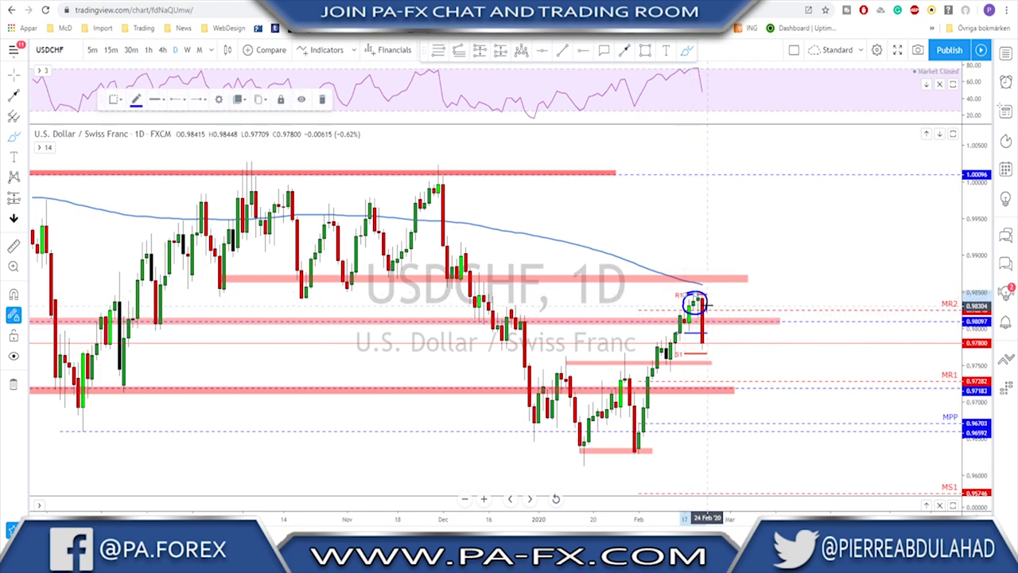
{"action": "key", "text": "Delete"}
{"action": "scroll", "coordinate": [675, 348], "scroll_direction": "up", "scroll_amount": 2}
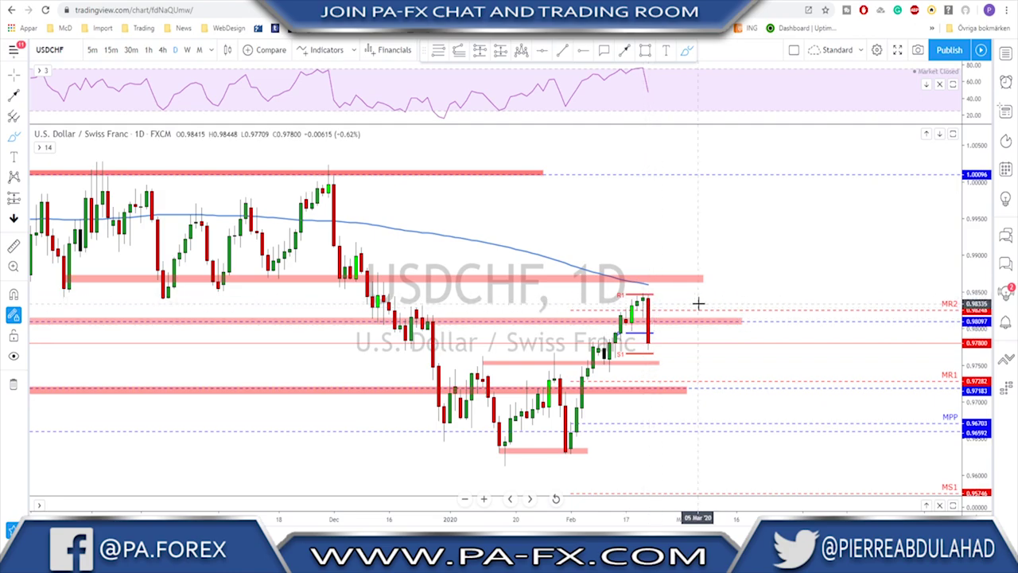
{"action": "left_click", "coordinate": [163, 50]}
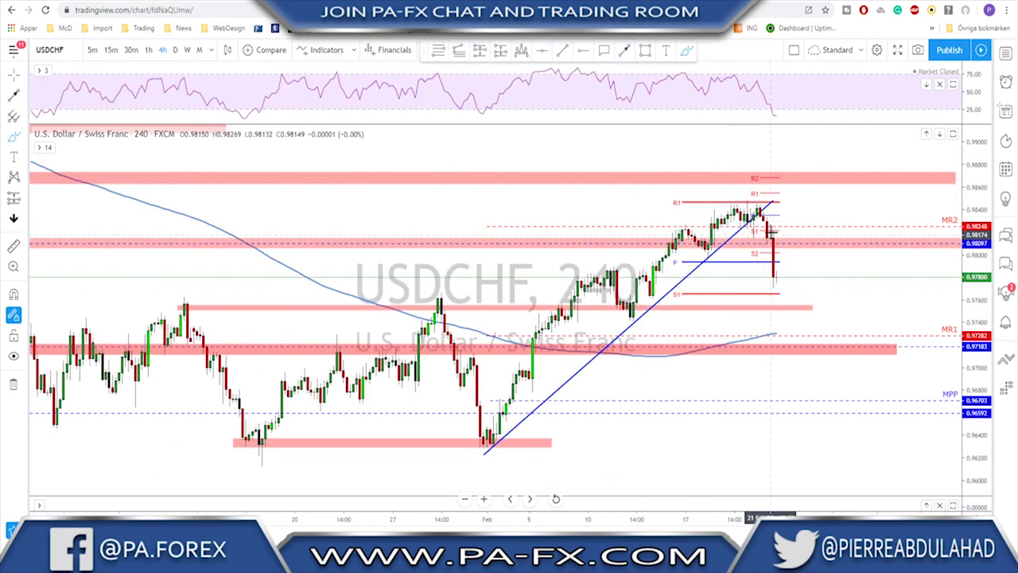
{"action": "left_click", "coordinate": [707, 255]}
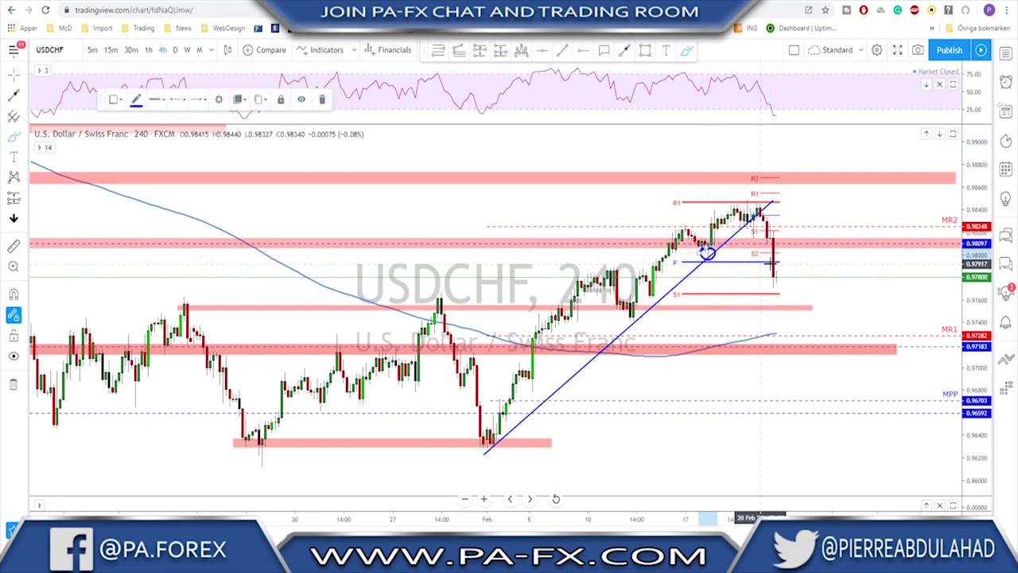
{"action": "left_click", "coordinate": [765, 259]}
{"action": "scroll", "coordinate": [700, 270], "scroll_direction": "down", "scroll_amount": 3}
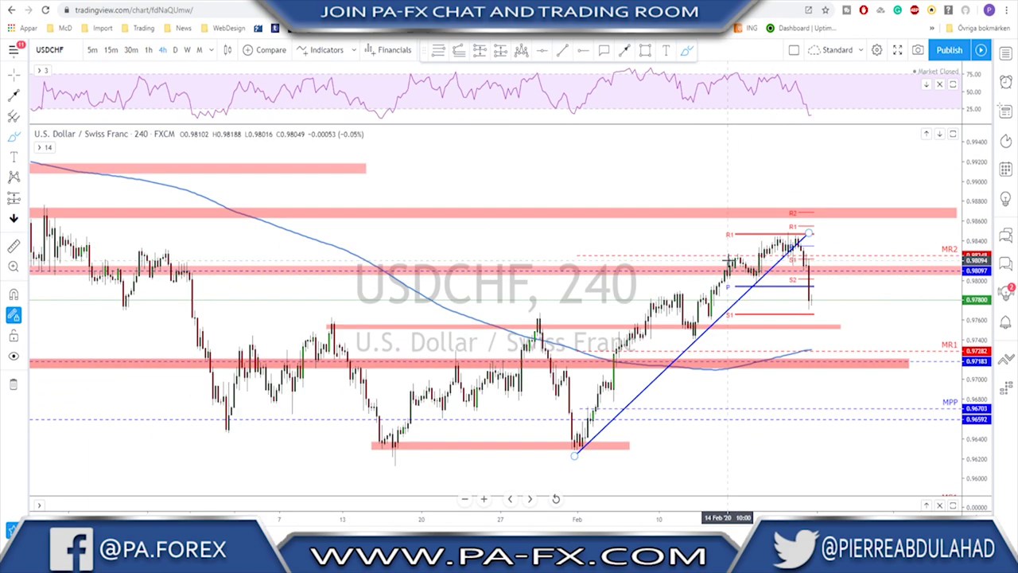
{"action": "scroll", "coordinate": [637, 280], "scroll_direction": "up", "scroll_amount": 3}
{"action": "scroll", "coordinate": [641, 279], "scroll_direction": "up", "scroll_amount": 3}
{"action": "left_click", "coordinate": [748, 258]}
{"action": "left_click_drag", "start_coordinate": [748, 259], "coordinate": [761, 229]}
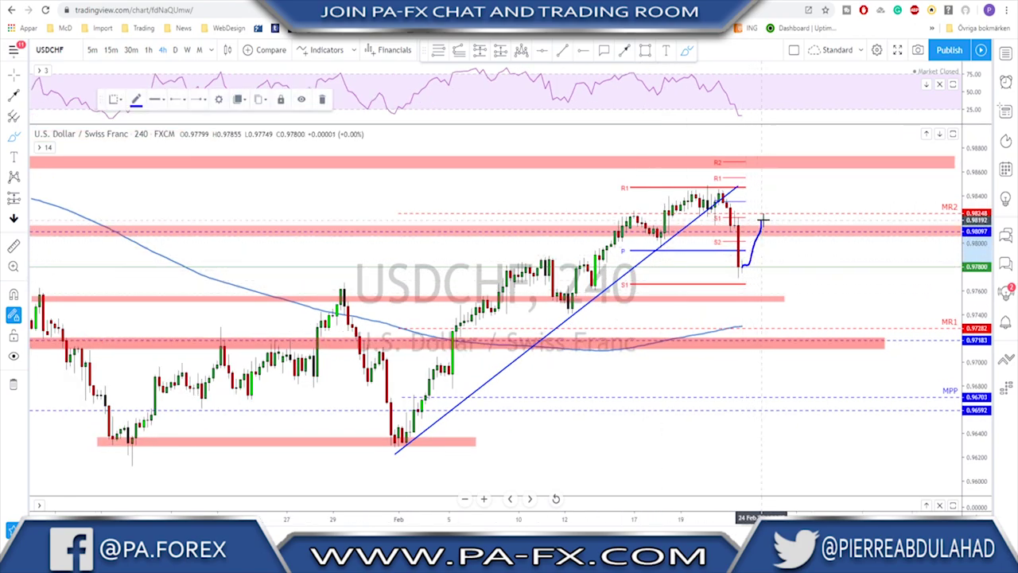
{"action": "left_click_drag", "start_coordinate": [763, 218], "coordinate": [790, 301]}
{"action": "scroll", "coordinate": [772, 311], "scroll_direction": "down", "scroll_amount": 2}
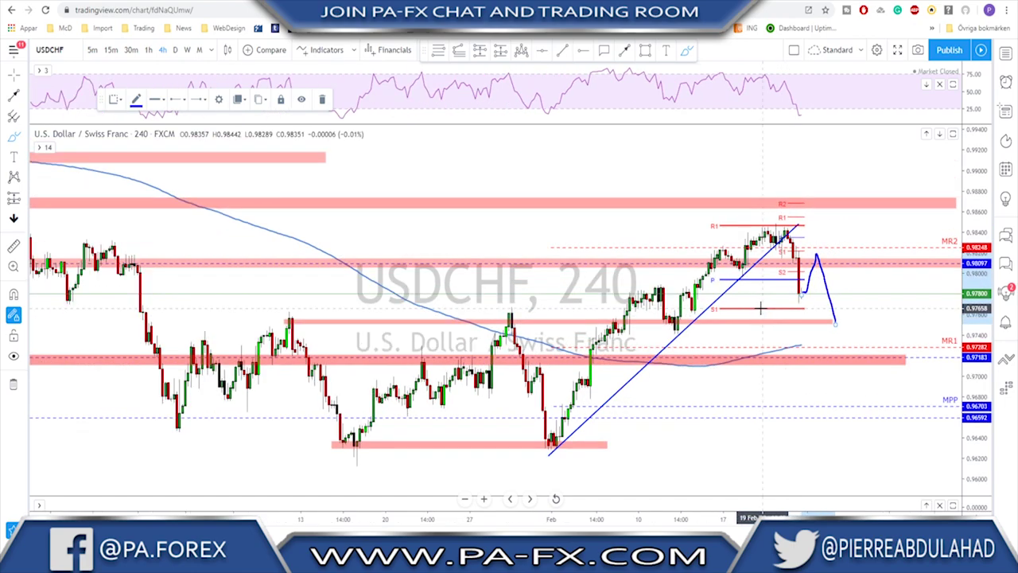
{"action": "left_click_drag", "start_coordinate": [674, 304], "coordinate": [673, 306]}
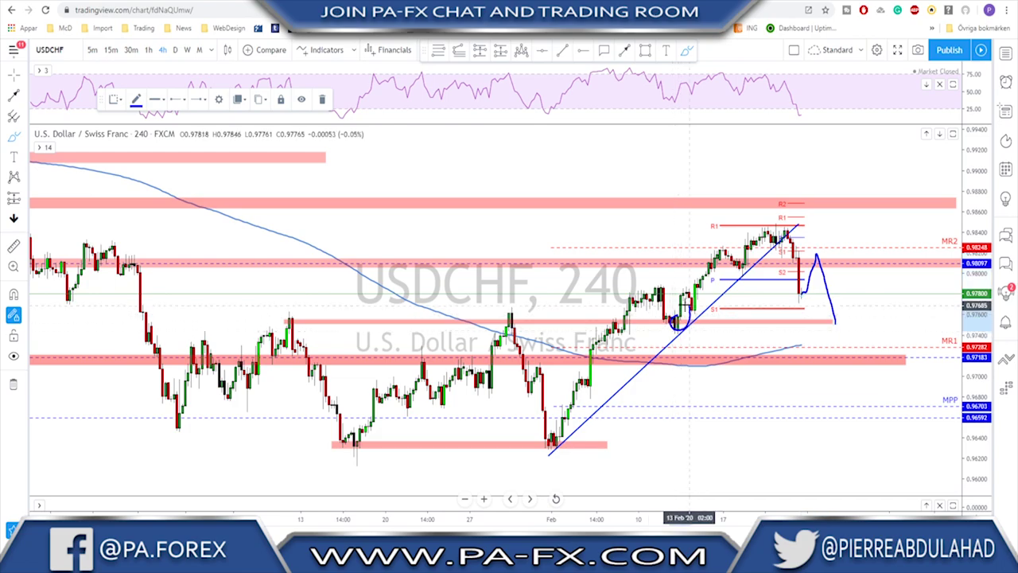
{"action": "left_click_drag", "start_coordinate": [505, 309], "coordinate": [499, 311]}
{"action": "mouse_move", "coordinate": [289, 312]}
{"action": "left_mouse_down"}
{"action": "mouse_move", "coordinate": [275, 320]}
{"action": "mouse_move", "coordinate": [292, 327]}
{"action": "mouse_move", "coordinate": [359, 458]}
{"action": "mouse_move", "coordinate": [501, 320]}
{"action": "mouse_move", "coordinate": [553, 452]}
{"action": "mouse_move", "coordinate": [637, 305]}
{"action": "mouse_move", "coordinate": [660, 296]}
{"action": "mouse_move", "coordinate": [684, 330]}
{"action": "mouse_move", "coordinate": [770, 237]}
{"action": "mouse_move", "coordinate": [806, 292]}
{"action": "left_mouse_up"}
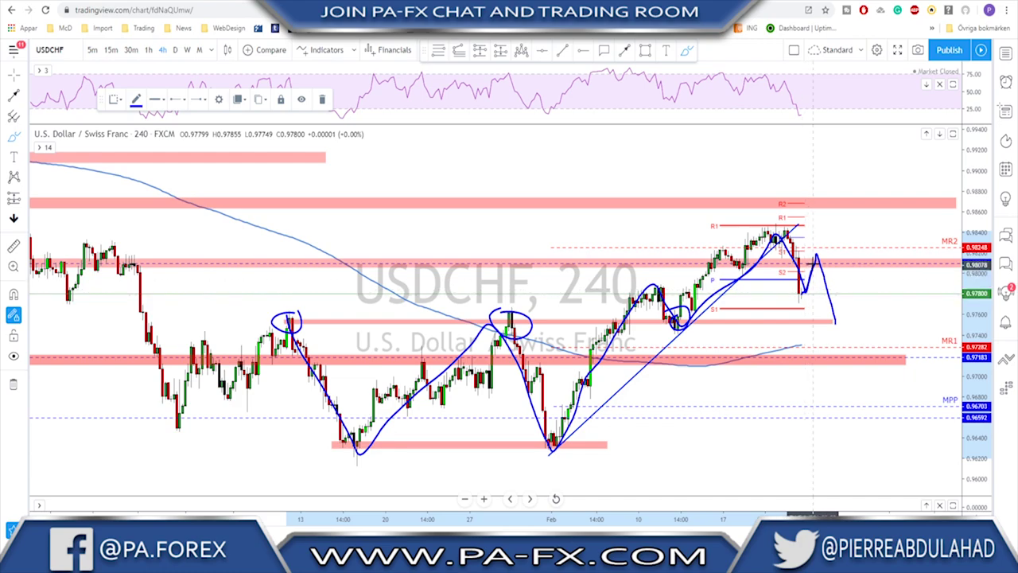
{"action": "left_click_drag", "start_coordinate": [841, 311], "coordinate": [861, 224]}
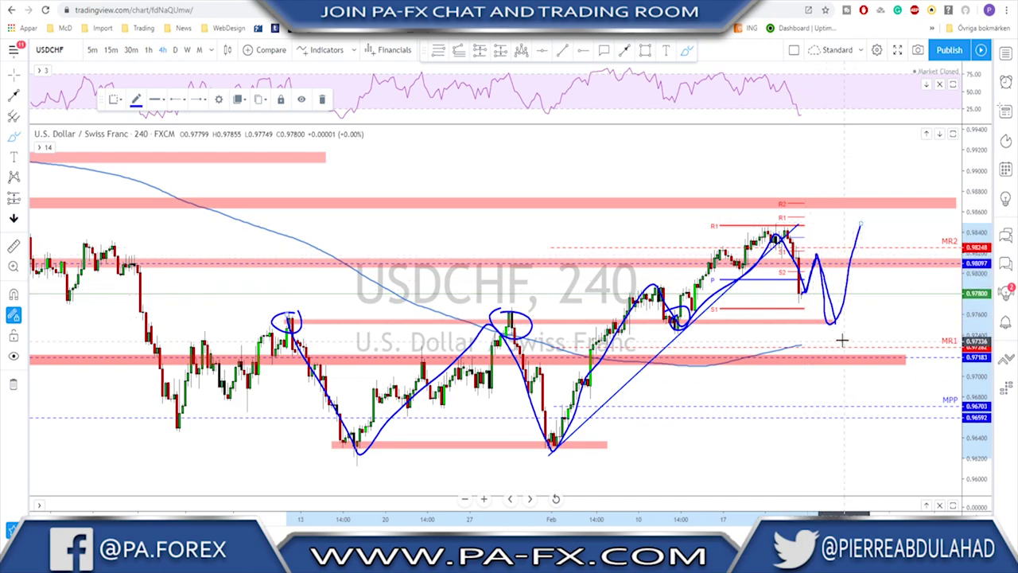
{"action": "key", "text": "ctrl+z"}
{"action": "key", "text": "ctrl+z"}
{"action": "key", "text": "ctrl+z"}
{"action": "key", "text": "ctrl+z"}
{"action": "key", "text": "ctrl+z"}
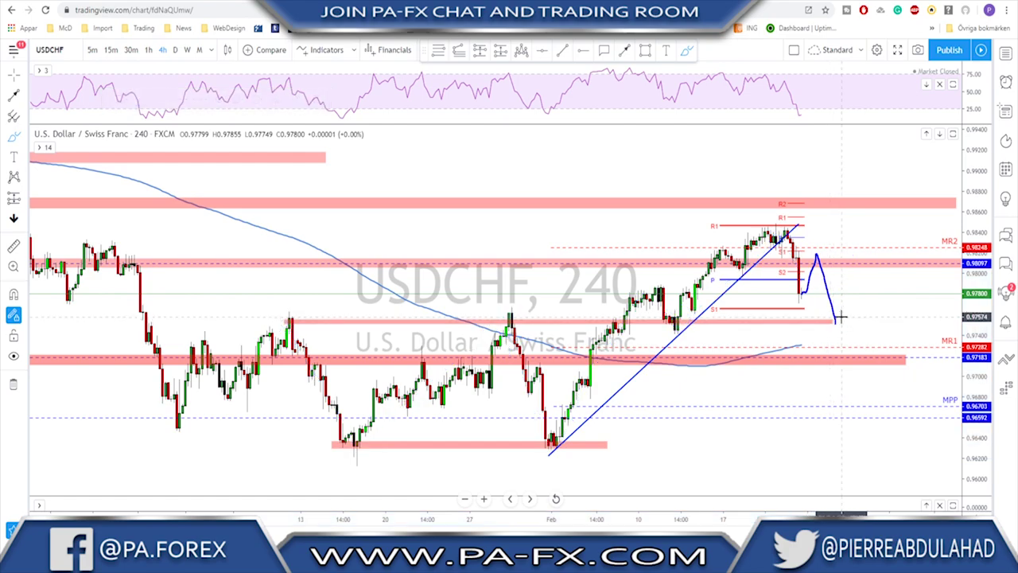
{"action": "mouse_move", "coordinate": [799, 298]}
{"action": "left_mouse_down"}
{"action": "mouse_move", "coordinate": [820, 253]}
{"action": "mouse_move", "coordinate": [854, 317]}
{"action": "mouse_move", "coordinate": [870, 239]}
{"action": "left_mouse_up"}
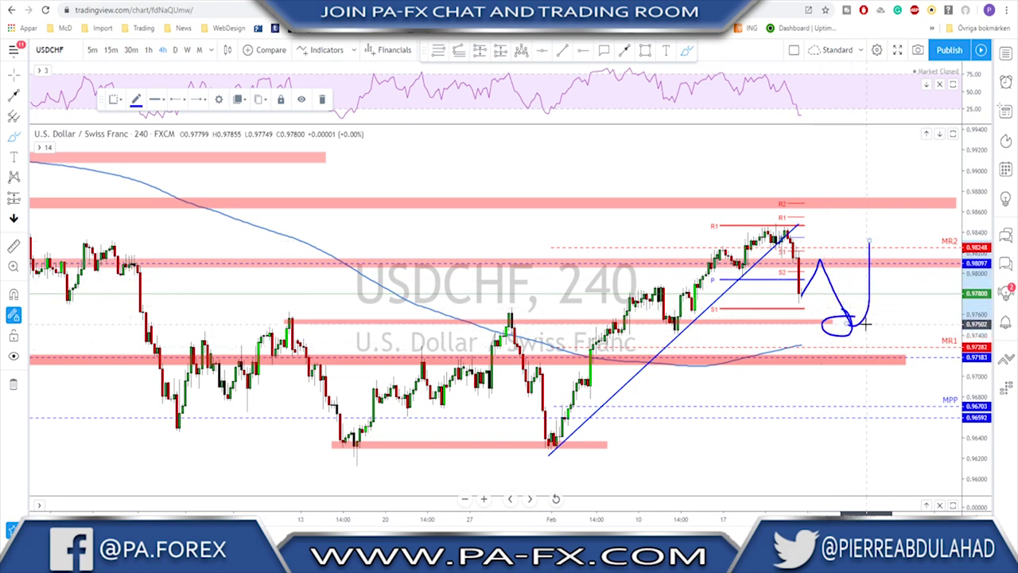
{"action": "key", "text": "Delete"}
{"action": "scroll", "coordinate": [853, 326], "scroll_direction": "down", "scroll_amount": 3}
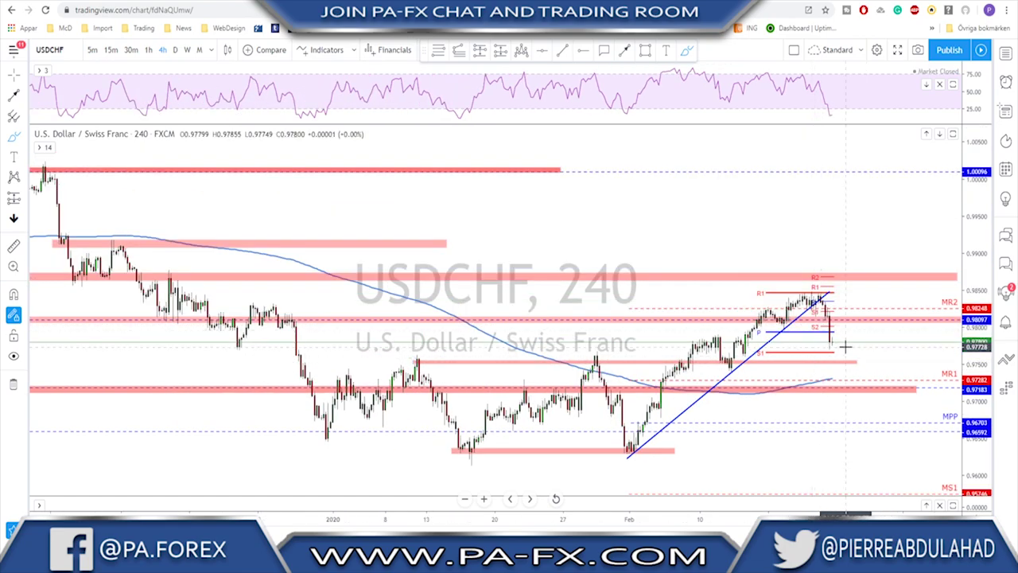
Open USDCAD on daily, briefly boxing the consolidation and circling the latest candles.
{"action": "key", "text": "space"}
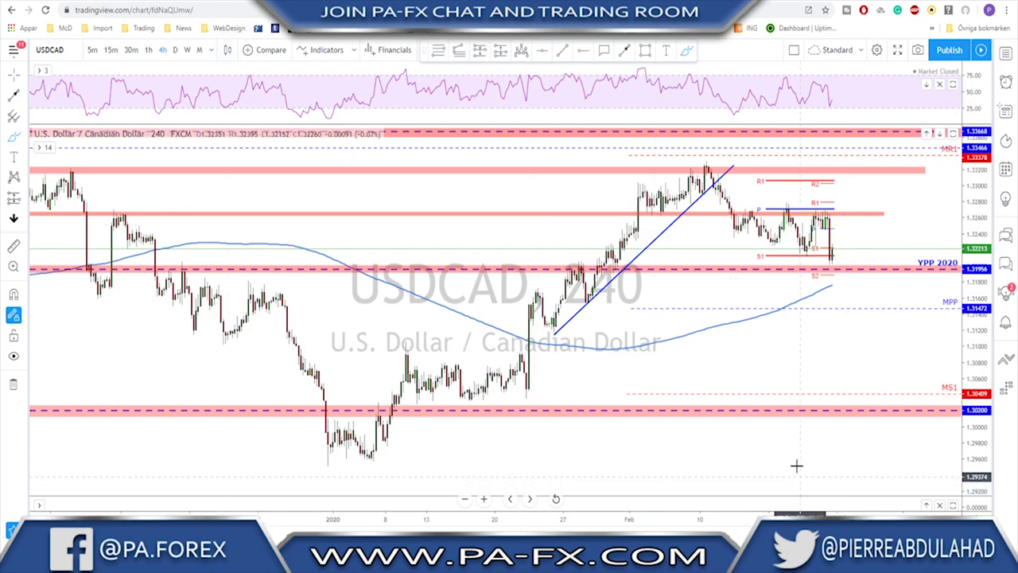
{"action": "scroll", "coordinate": [731, 276], "scroll_direction": "up", "scroll_amount": 2}
{"action": "mouse_move", "coordinate": [721, 208]}
{"action": "left_mouse_down"}
{"action": "mouse_move", "coordinate": [721, 250]}
{"action": "mouse_move", "coordinate": [764, 258]}
{"action": "mouse_move", "coordinate": [813, 248]}
{"action": "mouse_move", "coordinate": [813, 211]}
{"action": "left_mouse_up"}
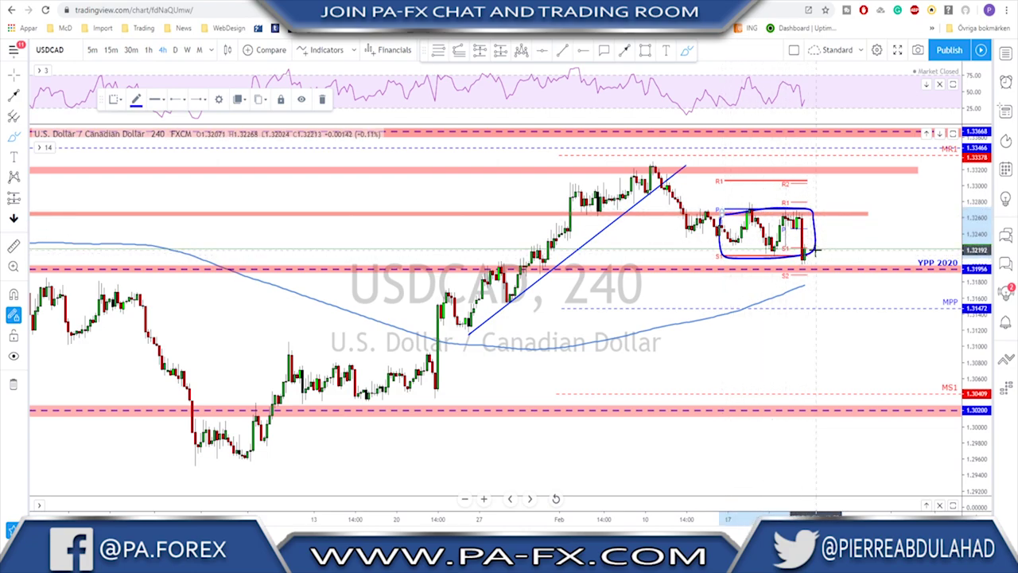
{"action": "key", "text": "Delete"}
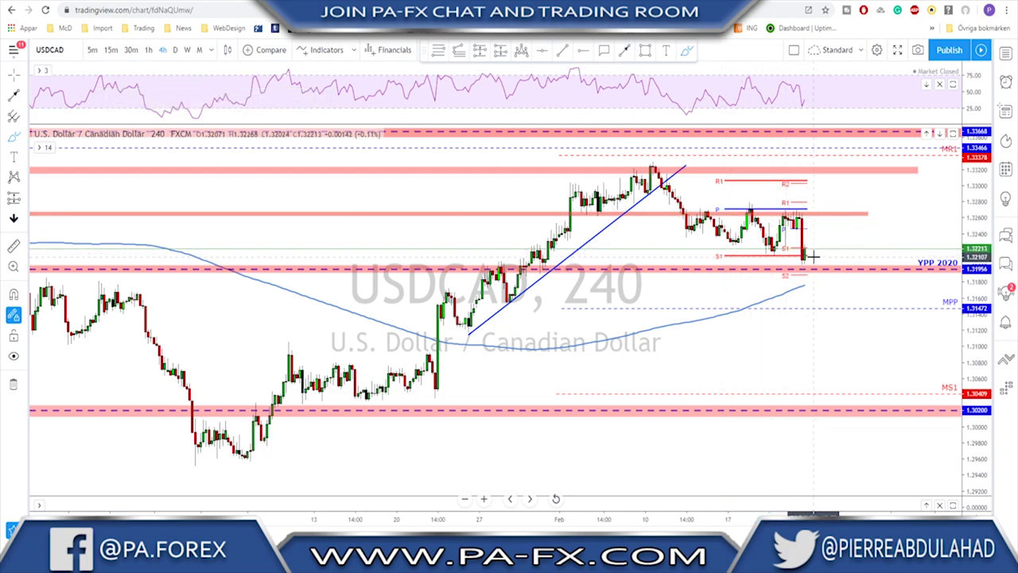
{"action": "left_click", "coordinate": [175, 49]}
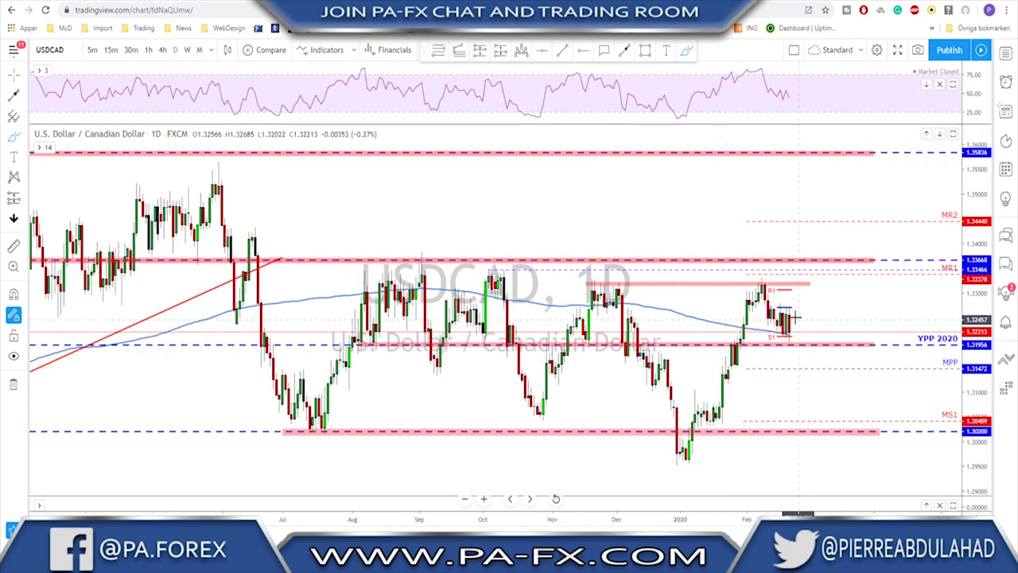
{"action": "mouse_move", "coordinate": [794, 311]}
{"action": "left_mouse_down"}
{"action": "mouse_move", "coordinate": [776, 326]}
{"action": "mouse_move", "coordinate": [803, 314]}
{"action": "left_mouse_up"}
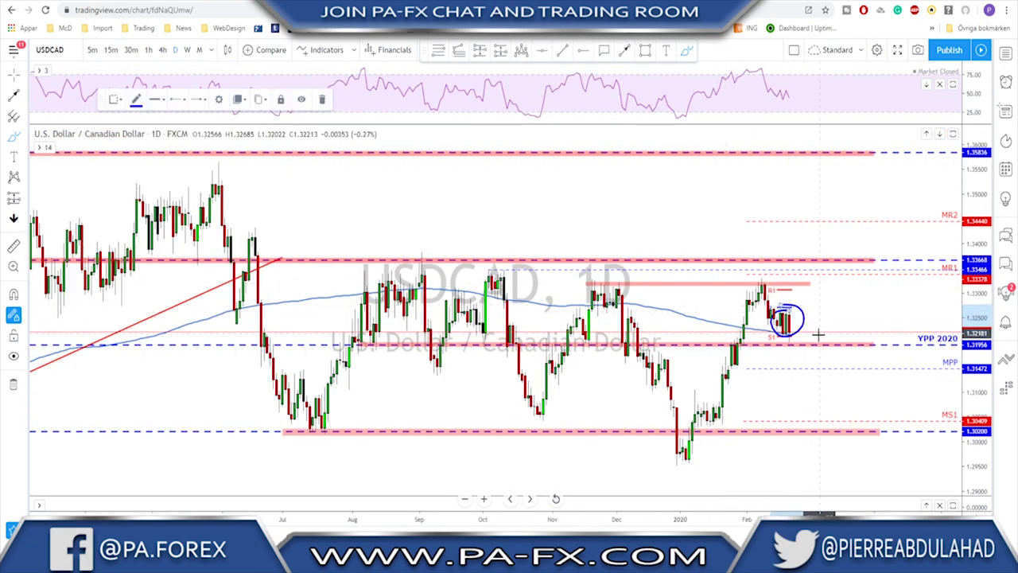
{"action": "key", "text": "Delete"}
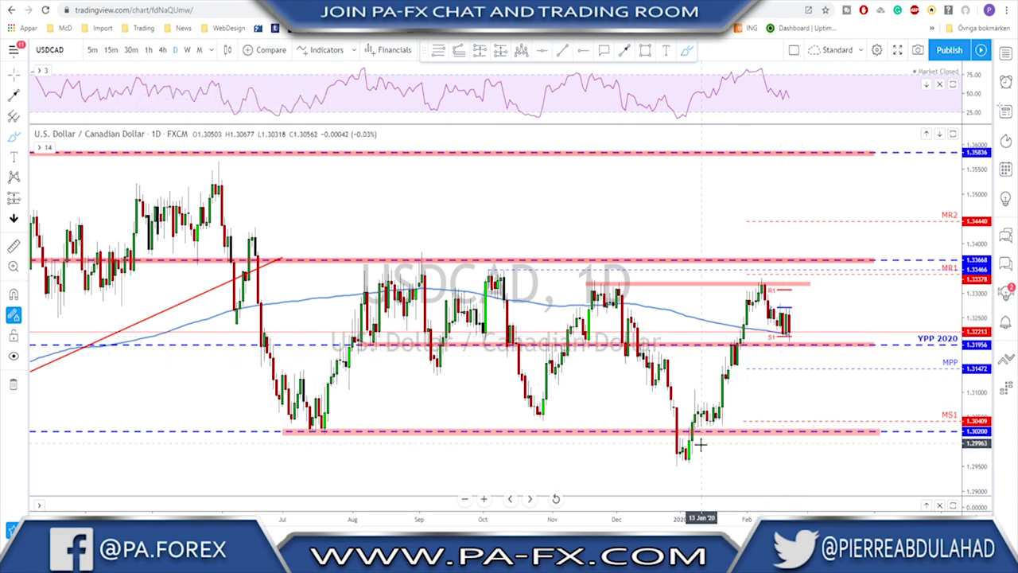
Trace the January rally and December drop, sketch a projected rise, then remove them all.
{"action": "mouse_move", "coordinate": [684, 460]}
{"action": "left_mouse_down"}
{"action": "mouse_move", "coordinate": [760, 318]}
{"action": "mouse_move", "coordinate": [766, 286]}
{"action": "left_mouse_up"}
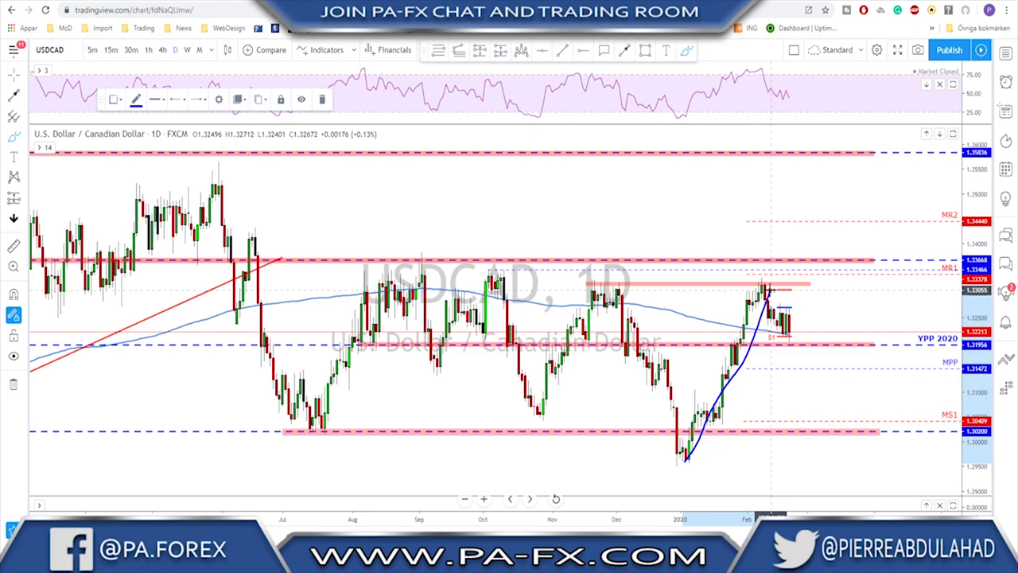
{"action": "left_click_drag", "start_coordinate": [617, 283], "coordinate": [695, 472]}
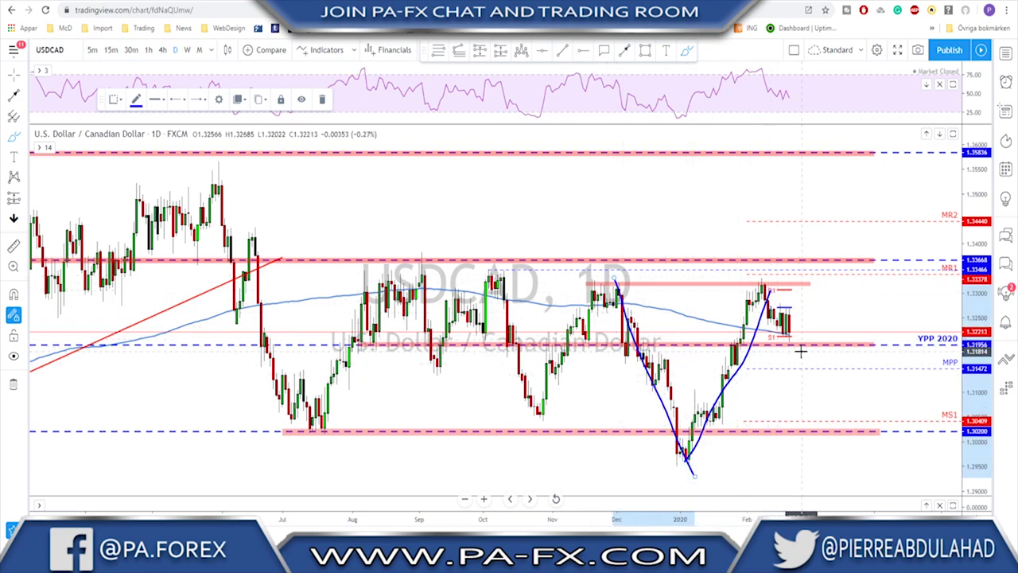
{"action": "key", "text": "ctrl+z"}
{"action": "key", "text": "ctrl+z"}
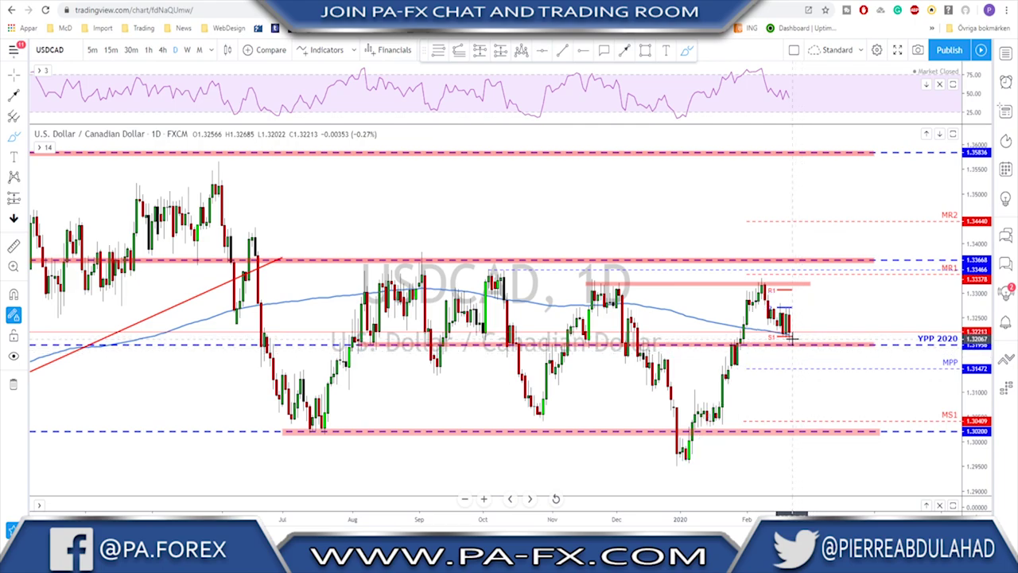
{"action": "left_click_drag", "start_coordinate": [793, 336], "coordinate": [815, 283]}
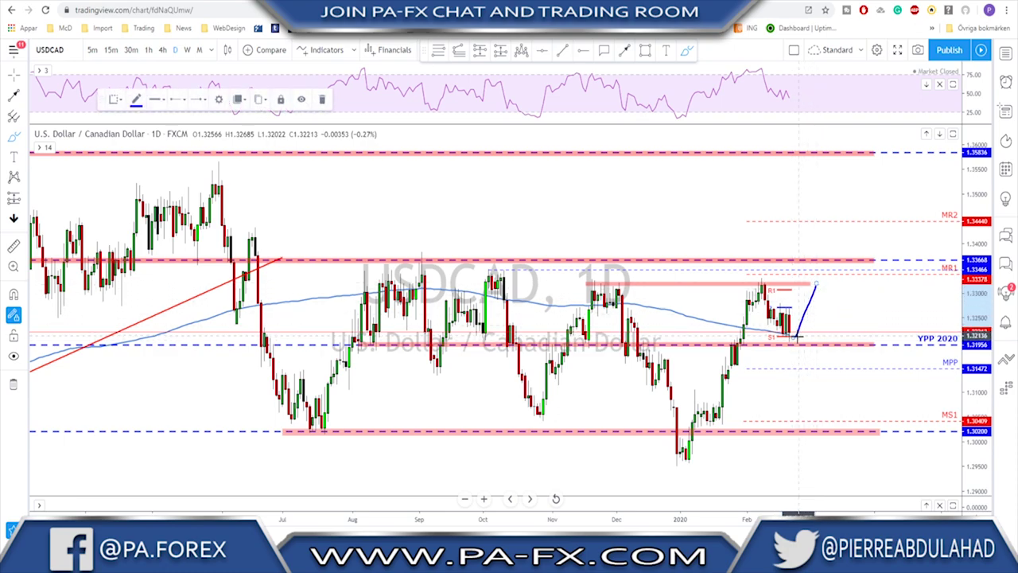
{"action": "left_click", "coordinate": [321, 99]}
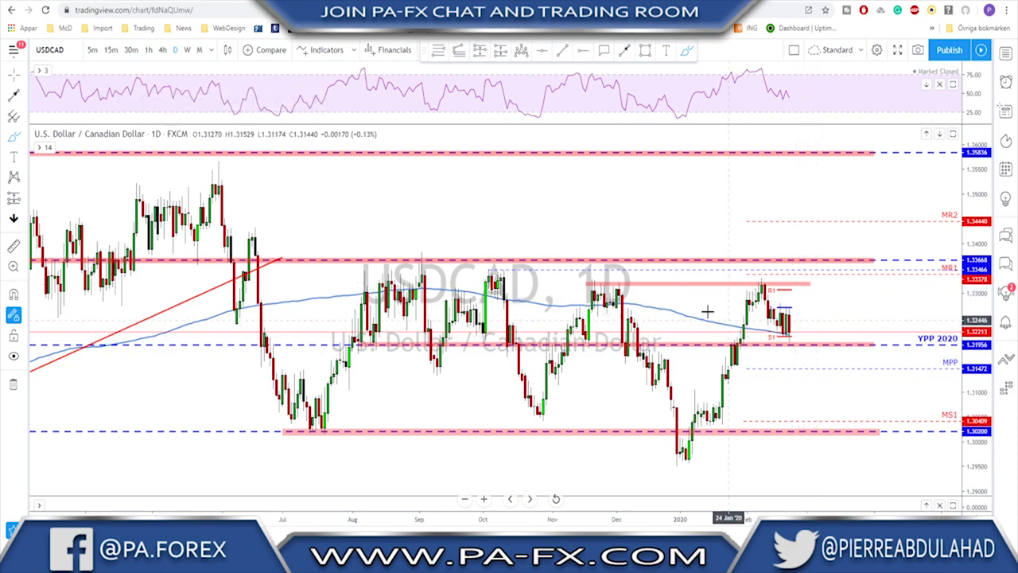
Switch USDCAD to the 4-hour chart and undo the projected path and circle.
{"action": "left_click", "coordinate": [162, 50]}
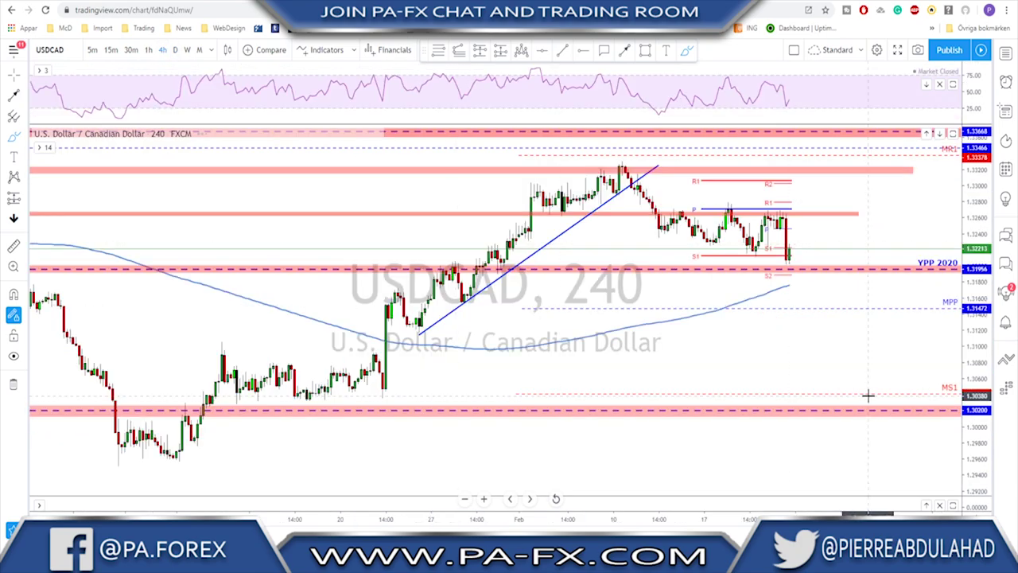
{"action": "mouse_move", "coordinate": [806, 255]}
{"action": "left_mouse_down"}
{"action": "mouse_move", "coordinate": [776, 263]}
{"action": "mouse_move", "coordinate": [806, 267]}
{"action": "mouse_move", "coordinate": [805, 289]}
{"action": "mouse_move", "coordinate": [874, 382]}
{"action": "left_mouse_up"}
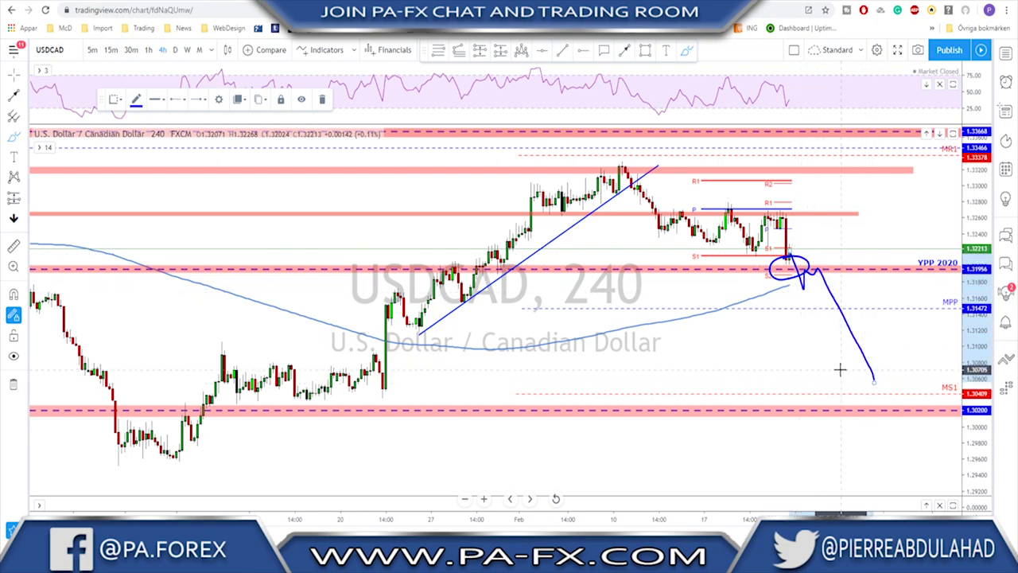
{"action": "key", "text": "ctrl+z"}
{"action": "key", "text": "ctrl+z"}
{"action": "key", "text": "ctrl+z"}
Zoom out and change the chart symbol to AUDUSD on the 4-hour timeframe.
{"action": "mouse_move", "coordinate": [788, 254]}
{"action": "left_mouse_down"}
{"action": "mouse_move", "coordinate": [808, 273]}
{"action": "mouse_move", "coordinate": [832, 212]}
{"action": "left_mouse_up"}
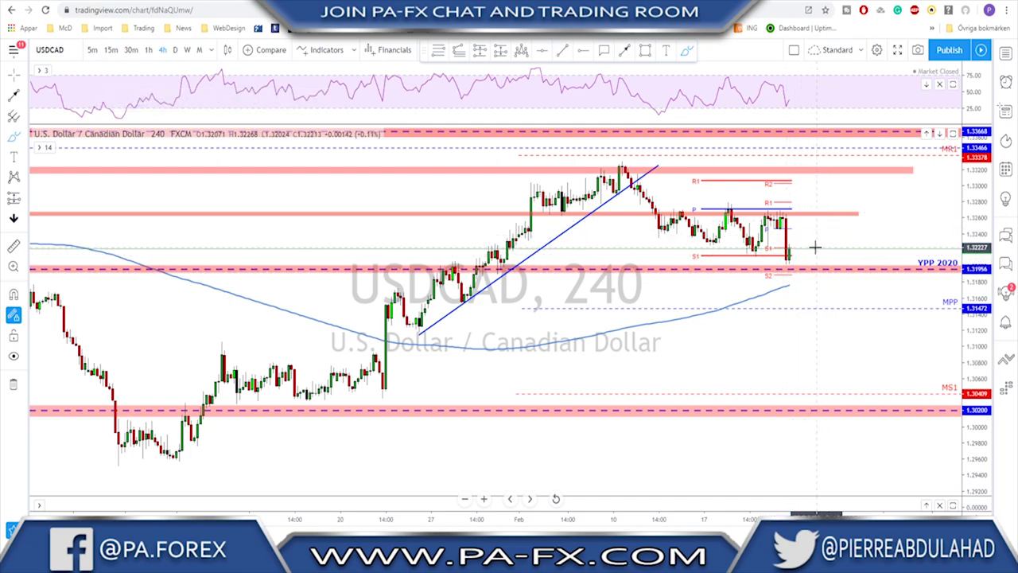
{"action": "scroll", "coordinate": [819, 237], "scroll_direction": "down", "scroll_amount": 3}
{"action": "scroll", "coordinate": [820, 243], "scroll_direction": "down", "scroll_amount": 1}
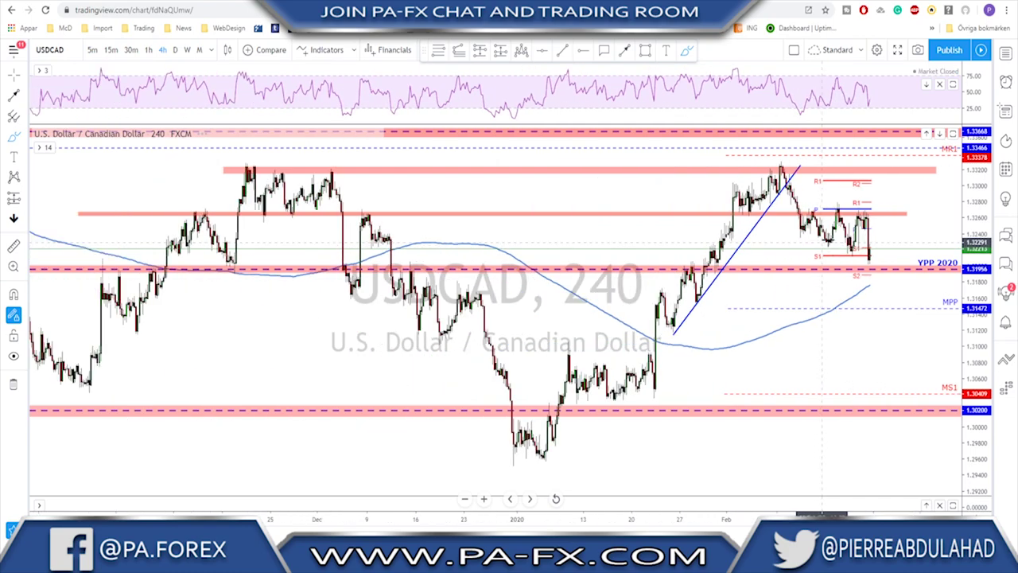
{"action": "key", "text": "Down"}
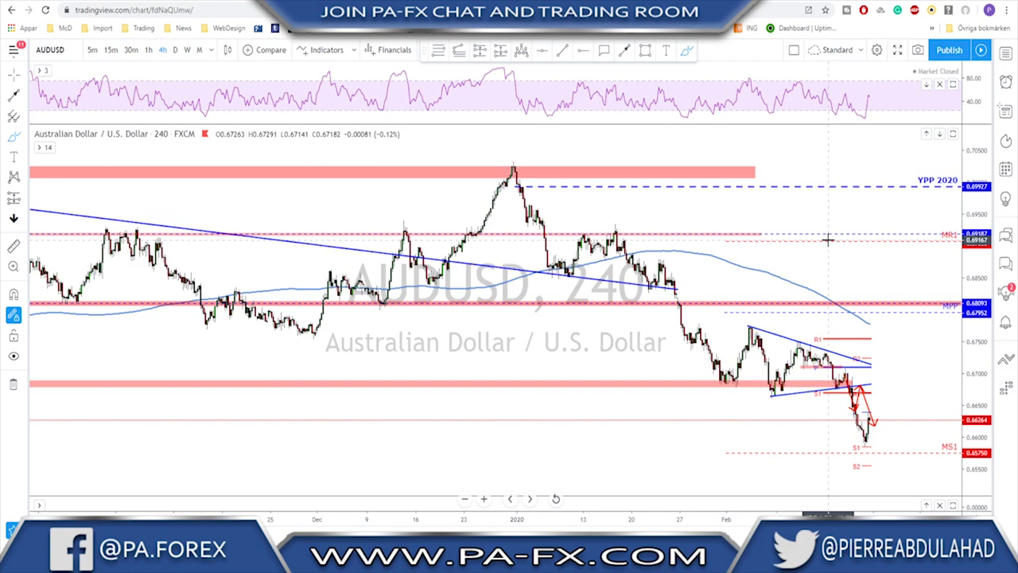
{"action": "left_click", "coordinate": [187, 51]}
{"action": "scroll", "coordinate": [596, 367], "scroll_direction": "up", "scroll_amount": 5}
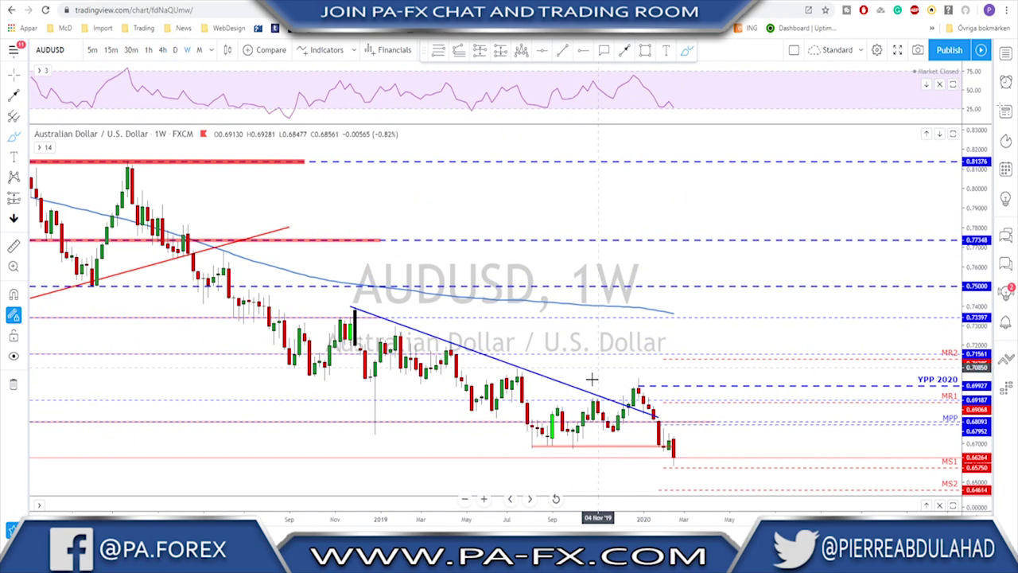
{"action": "mouse_move", "coordinate": [574, 439]}
{"action": "left_mouse_down"}
{"action": "mouse_move", "coordinate": [560, 452]}
{"action": "mouse_move", "coordinate": [525, 450]}
{"action": "left_mouse_up"}
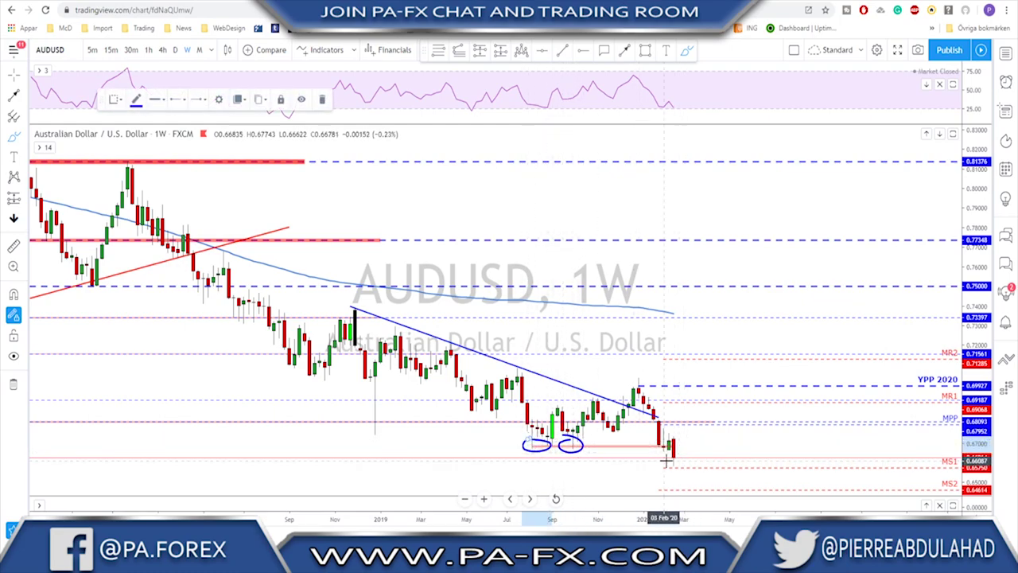
{"action": "key", "text": "ctrl+z"}
{"action": "key", "text": "ctrl+z"}
{"action": "scroll", "coordinate": [609, 402], "scroll_direction": "down", "scroll_amount": 5}
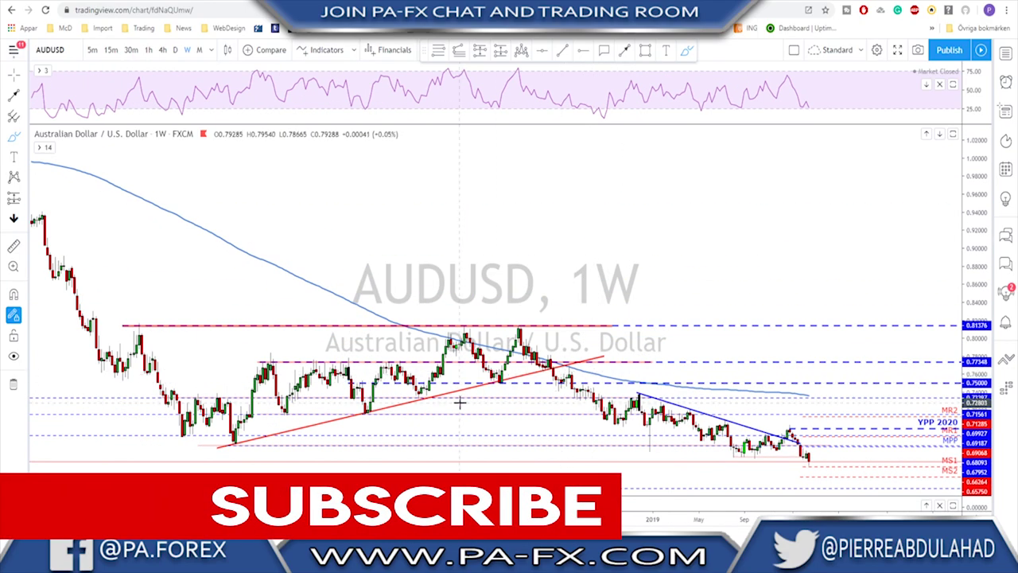
{"action": "scroll", "coordinate": [436, 401], "scroll_direction": "down", "scroll_amount": 3}
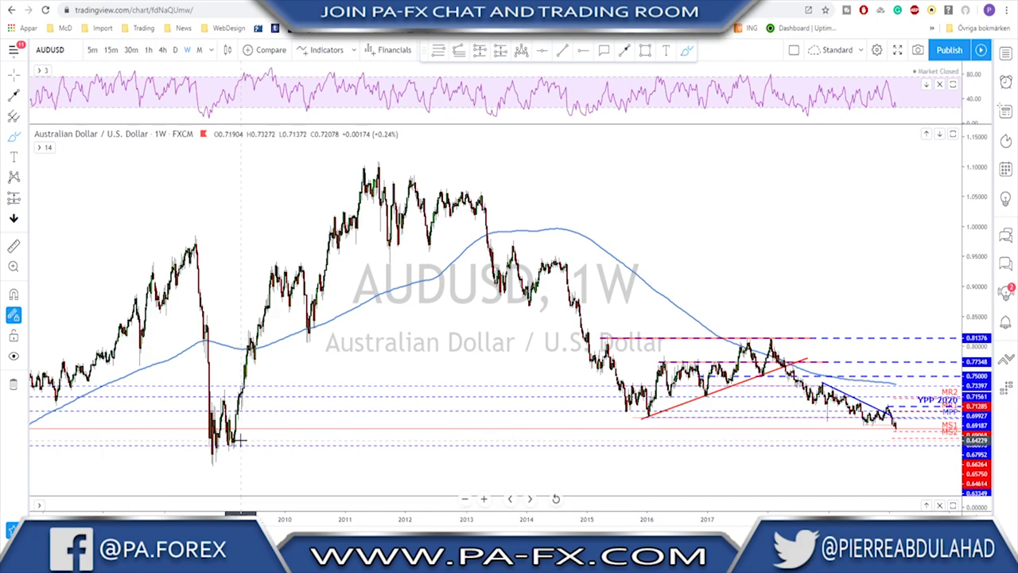
{"action": "left_click_drag", "start_coordinate": [236, 443], "coordinate": [235, 451]}
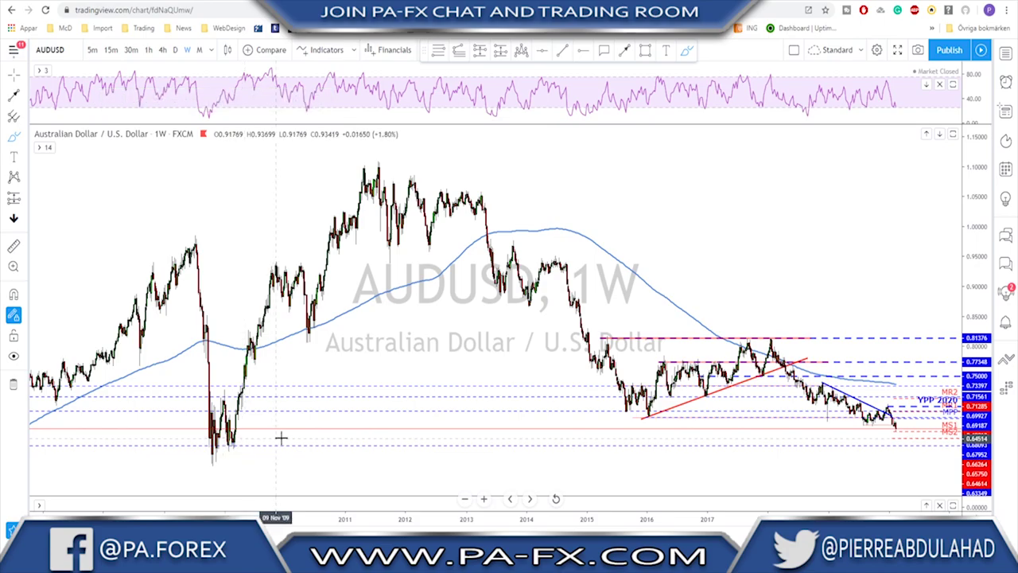
{"action": "scroll", "coordinate": [624, 358], "scroll_direction": "up", "scroll_amount": 5}
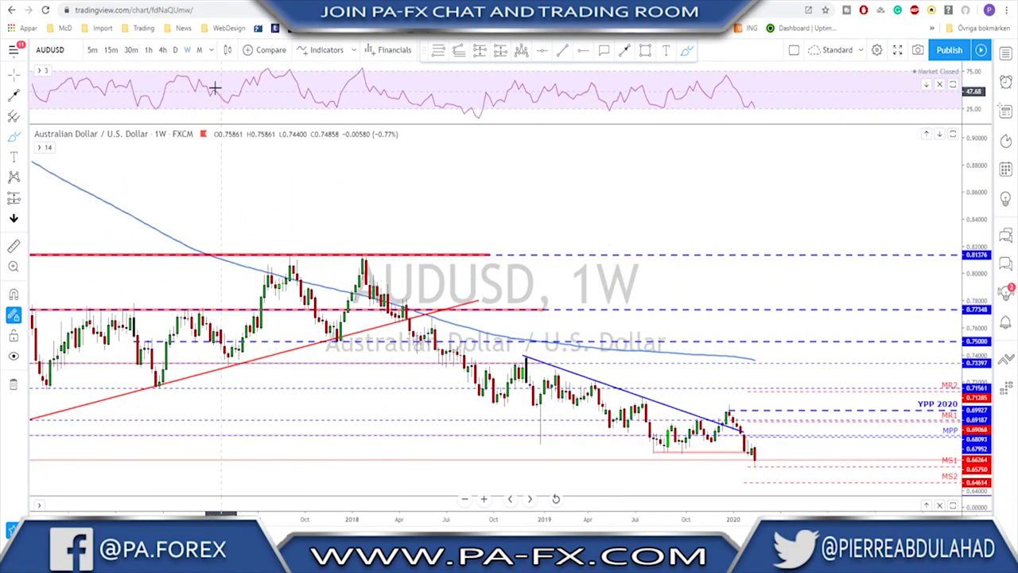
{"action": "left_click", "coordinate": [174, 50]}
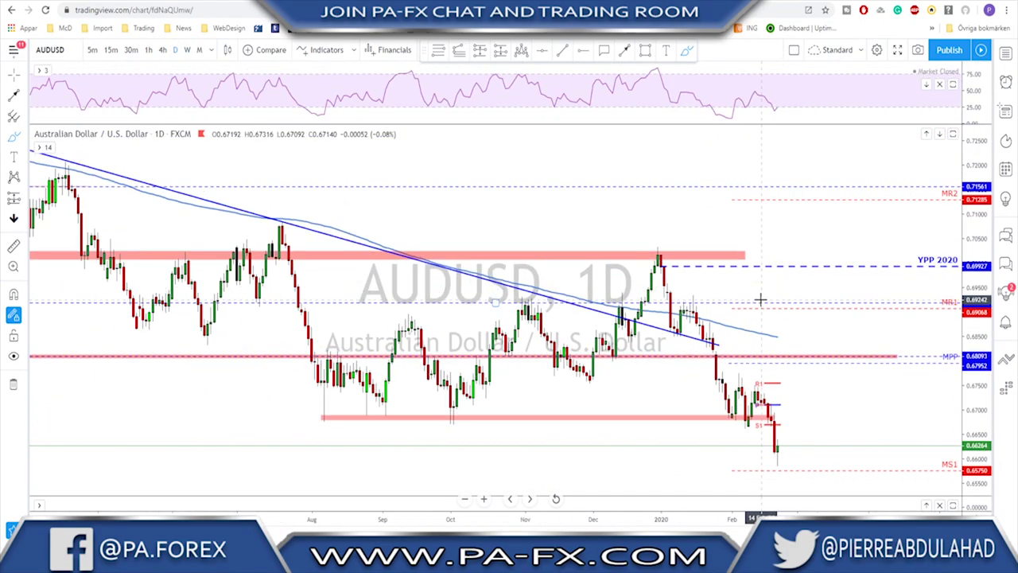
{"action": "left_click_drag", "start_coordinate": [757, 387], "coordinate": [780, 458]}
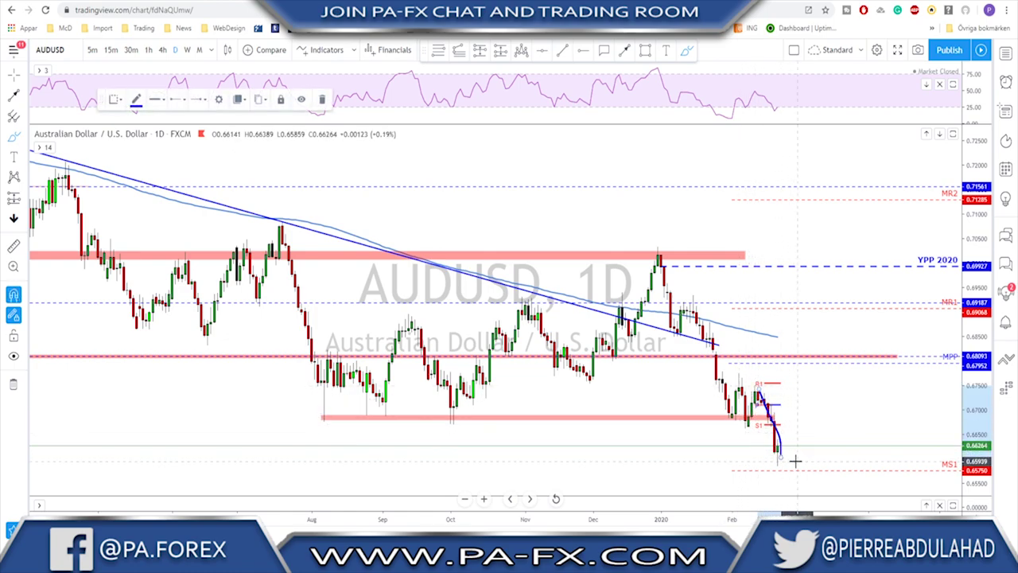
{"action": "key", "text": "Delete"}
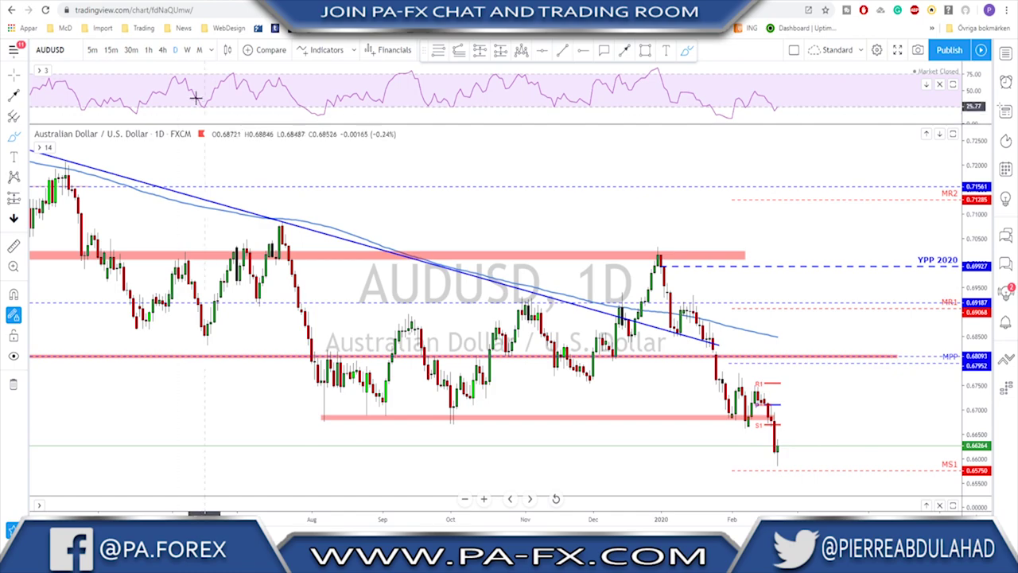
{"action": "left_click", "coordinate": [163, 50]}
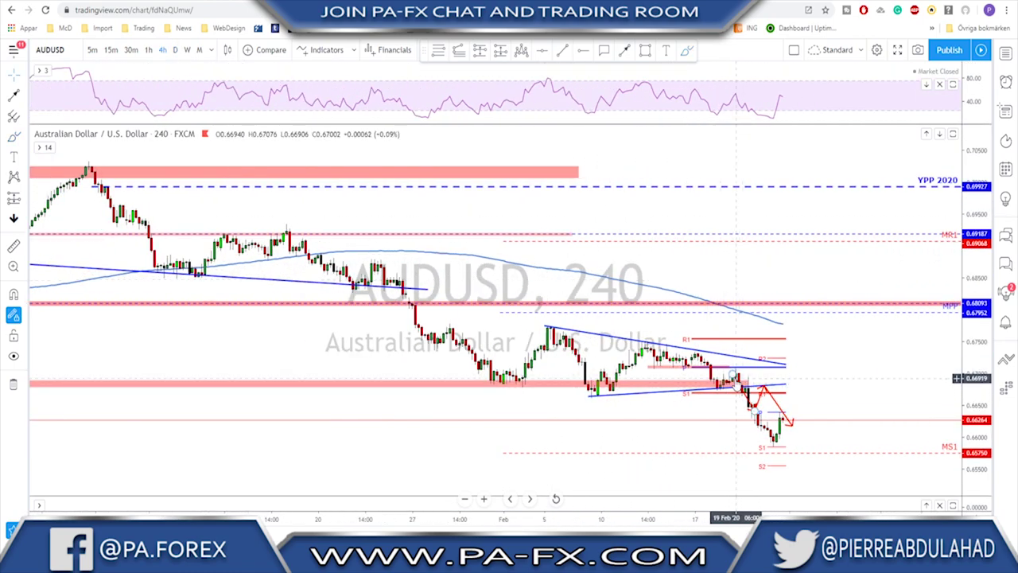
Try placing a red arrow past the latest AUDUSD candles, then delete it.
{"action": "left_click_drag", "start_coordinate": [797, 348], "coordinate": [817, 383]}
{"action": "key", "text": "Delete"}
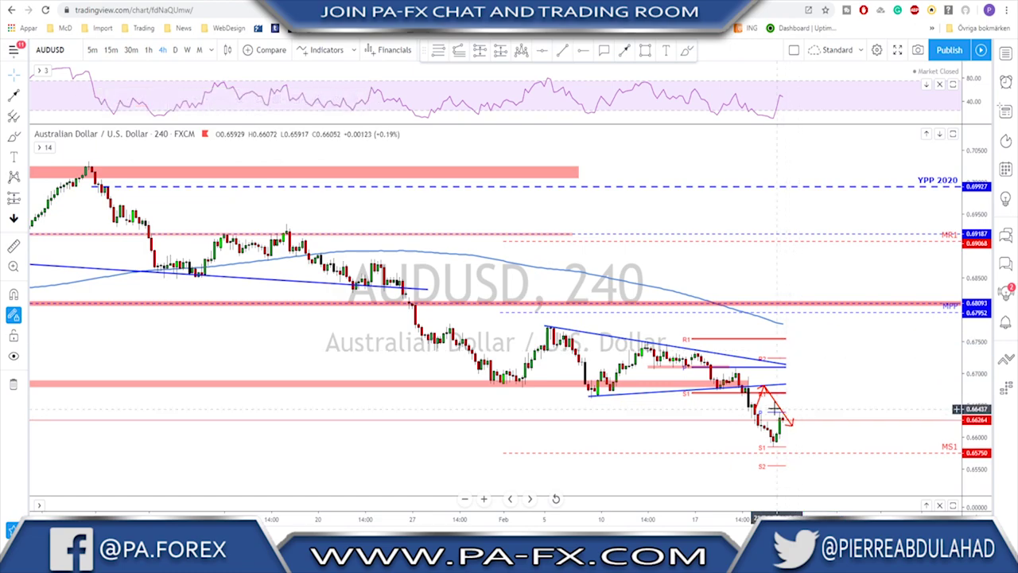
{"action": "mouse_move", "coordinate": [760, 405]}
{"action": "left_mouse_down"}
{"action": "mouse_move", "coordinate": [816, 368]}
{"action": "mouse_move", "coordinate": [786, 410]}
{"action": "mouse_move", "coordinate": [840, 369]}
{"action": "left_mouse_up"}
{"action": "key", "text": "Delete"}
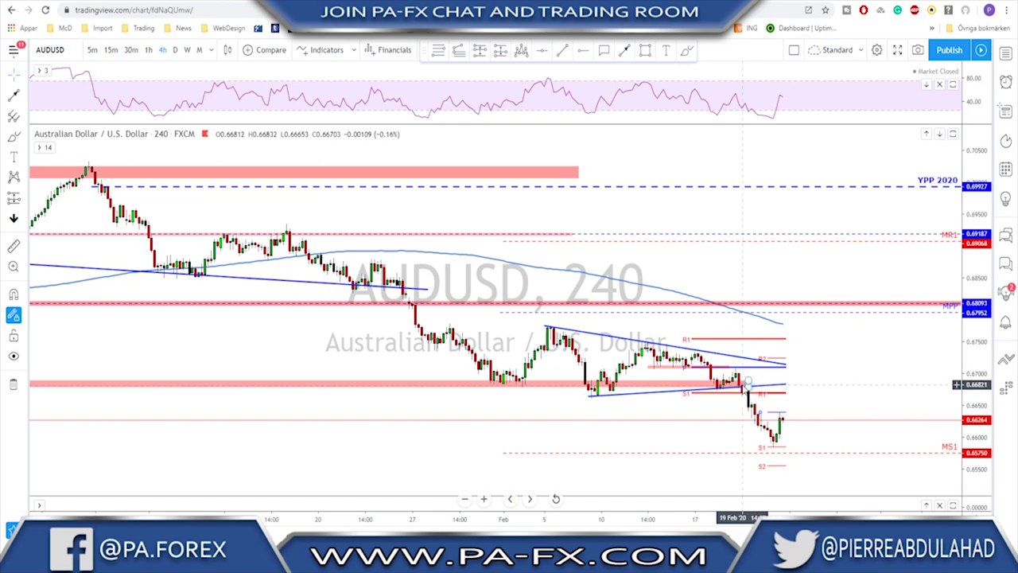
{"action": "scroll", "coordinate": [793, 282], "scroll_direction": "up", "scroll_amount": 2}
Sketch a rise-then-fall path toward MS1, adjust the pink zone near 0.668, and remove the blue curve.
{"action": "left_click_drag", "start_coordinate": [738, 436], "coordinate": [776, 363]}
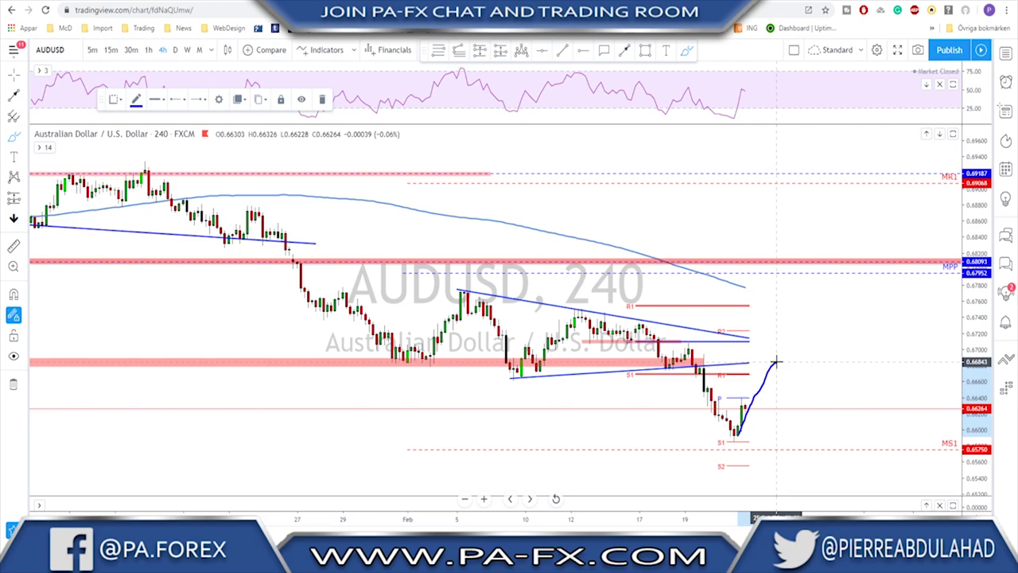
{"action": "left_click_drag", "start_coordinate": [775, 364], "coordinate": [813, 454]}
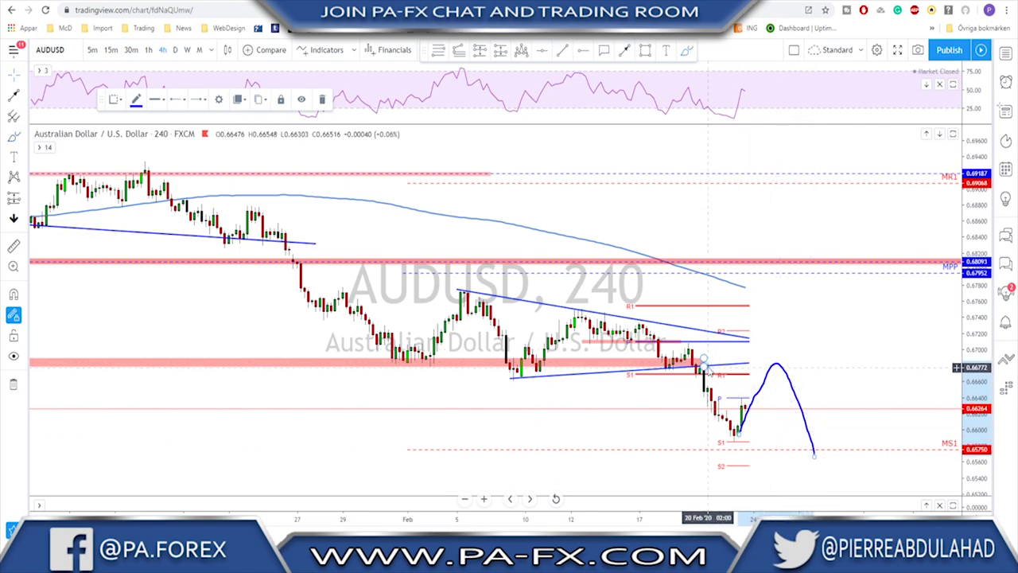
{"action": "left_click_drag", "start_coordinate": [772, 357], "coordinate": [813, 362]}
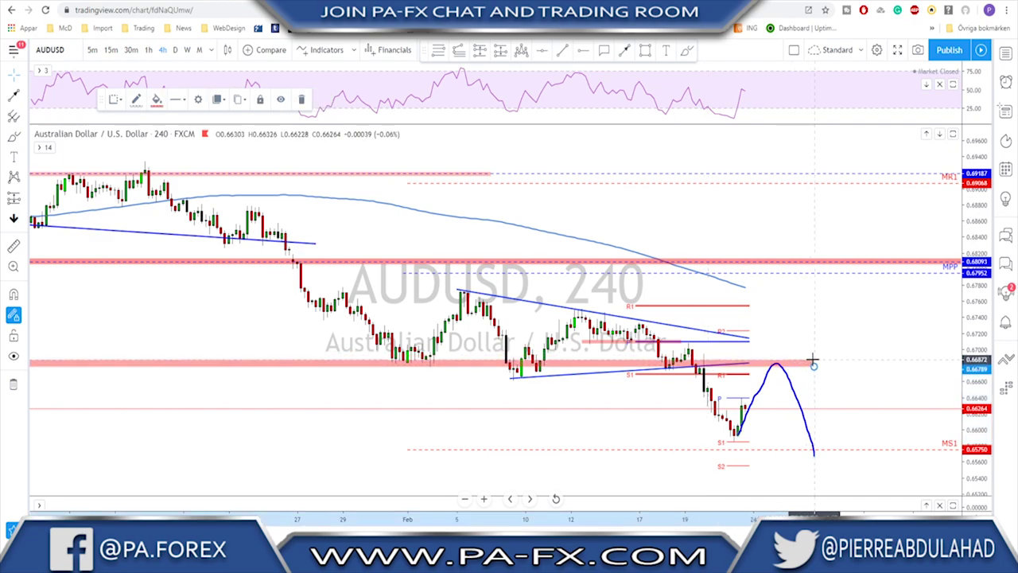
{"action": "left_click_drag", "start_coordinate": [812, 438], "coordinate": [824, 424]}
{"action": "key", "text": "Delete"}
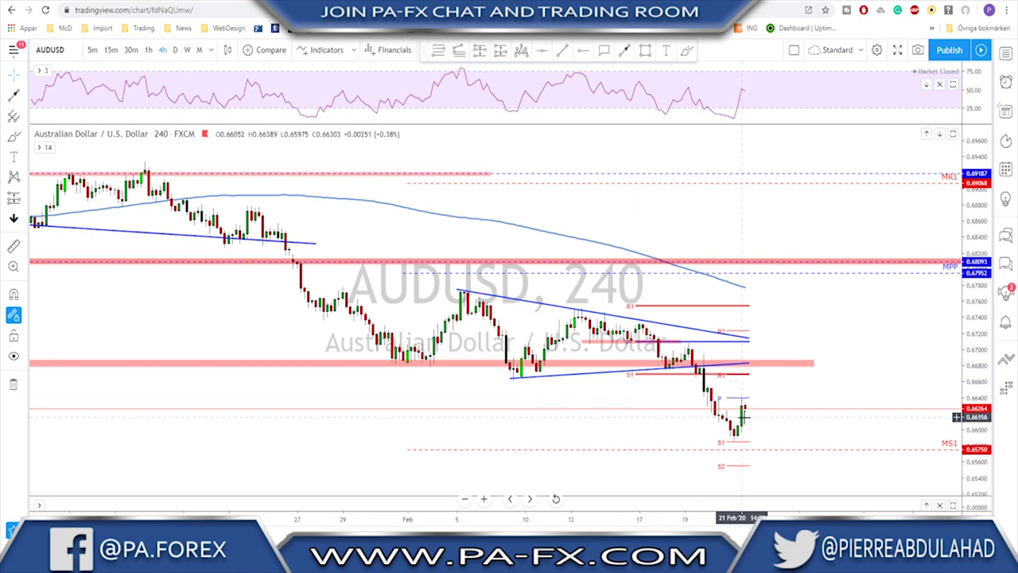
Draw a red line from the latest low to the pink zone, an arrow down to MS1, then load AUDNZD.
{"action": "left_click", "coordinate": [625, 50]}
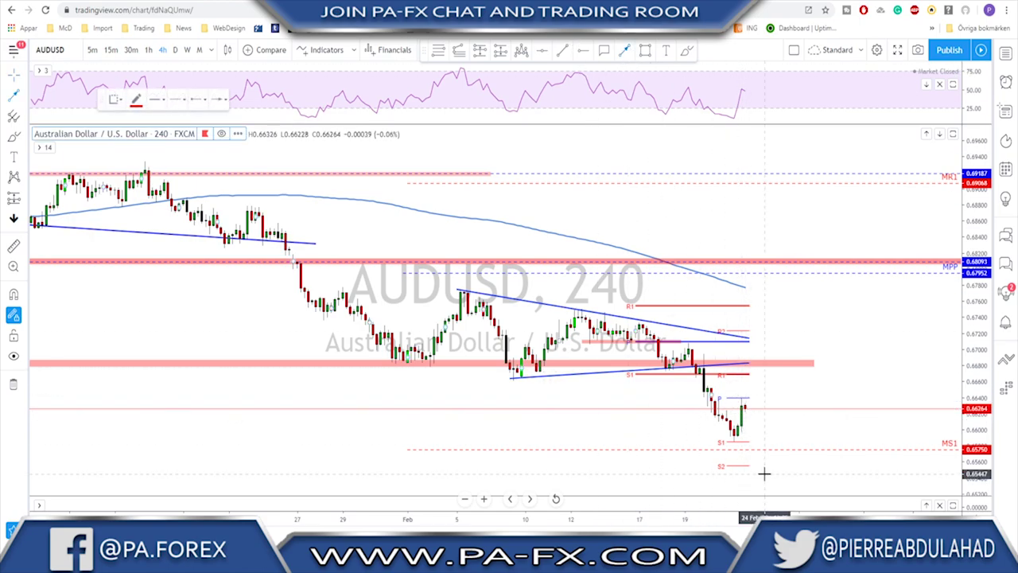
{"action": "left_click", "coordinate": [745, 415]}
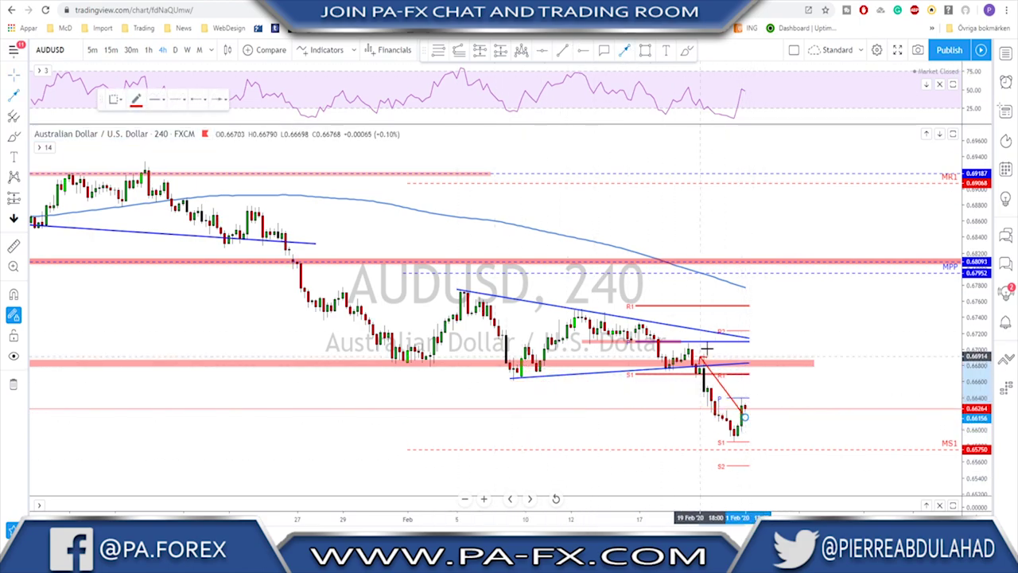
{"action": "left_click", "coordinate": [757, 362]}
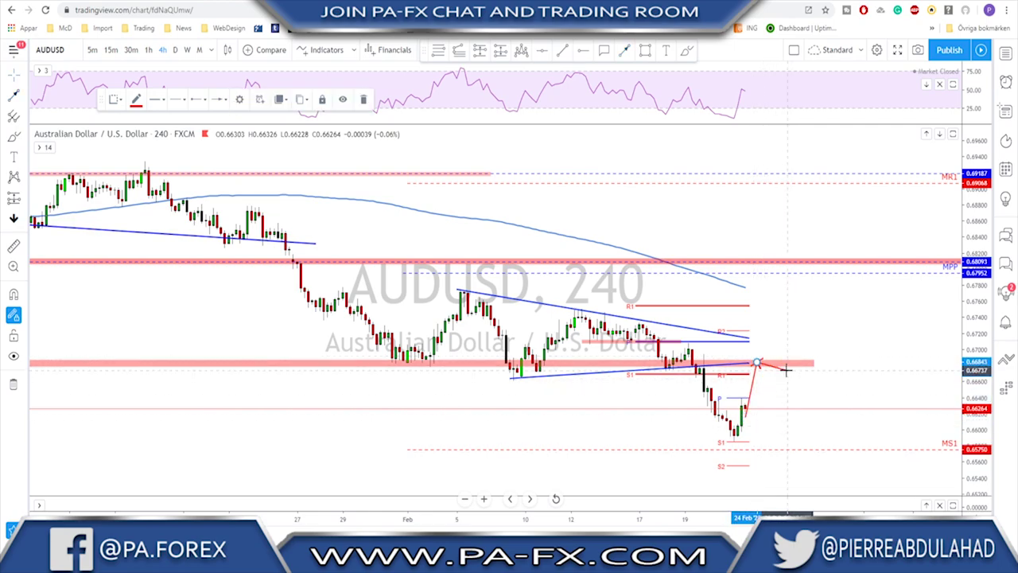
{"action": "left_click", "coordinate": [775, 365]}
{"action": "left_click", "coordinate": [798, 446]}
{"action": "left_click_drag", "start_coordinate": [776, 364], "coordinate": [755, 363]}
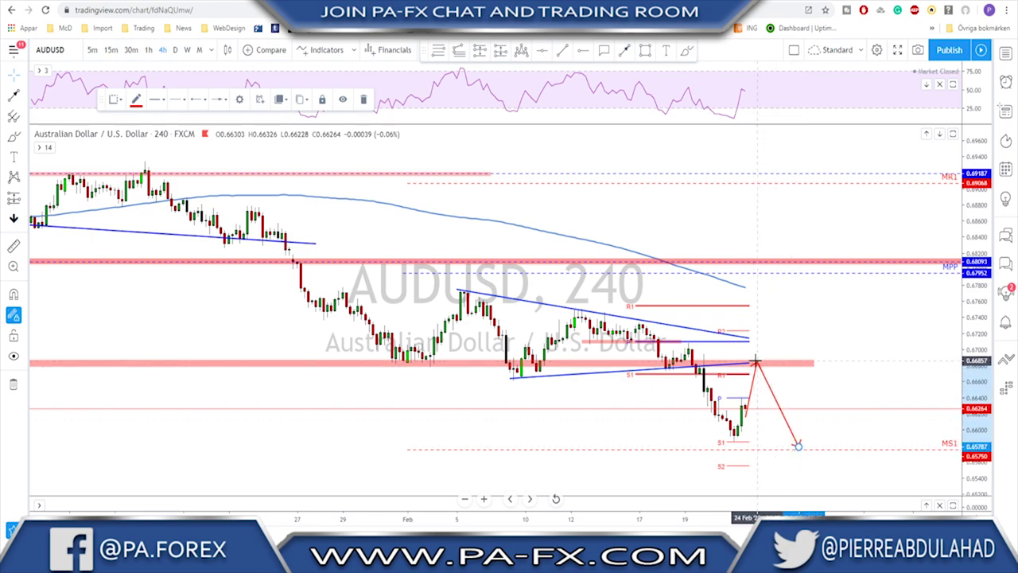
{"action": "left_click", "coordinate": [780, 336]}
{"action": "scroll", "coordinate": [797, 289], "scroll_direction": "down", "scroll_amount": 2}
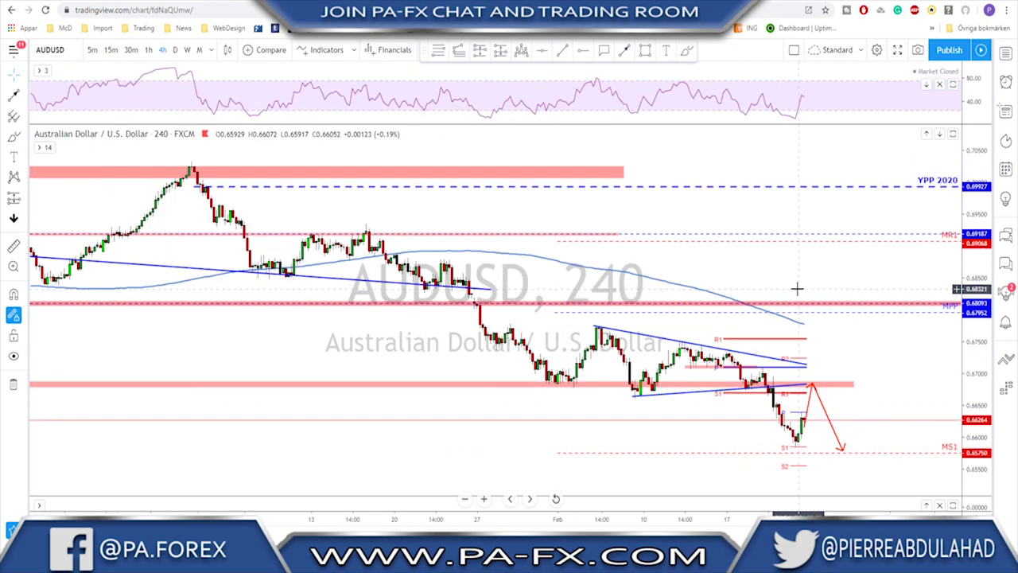
{"action": "key", "text": "space"}
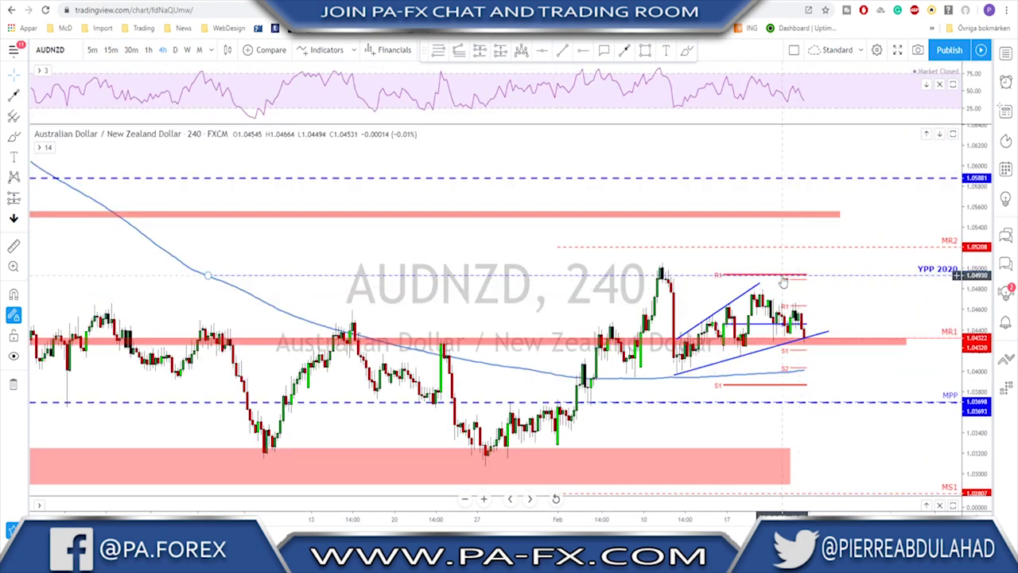